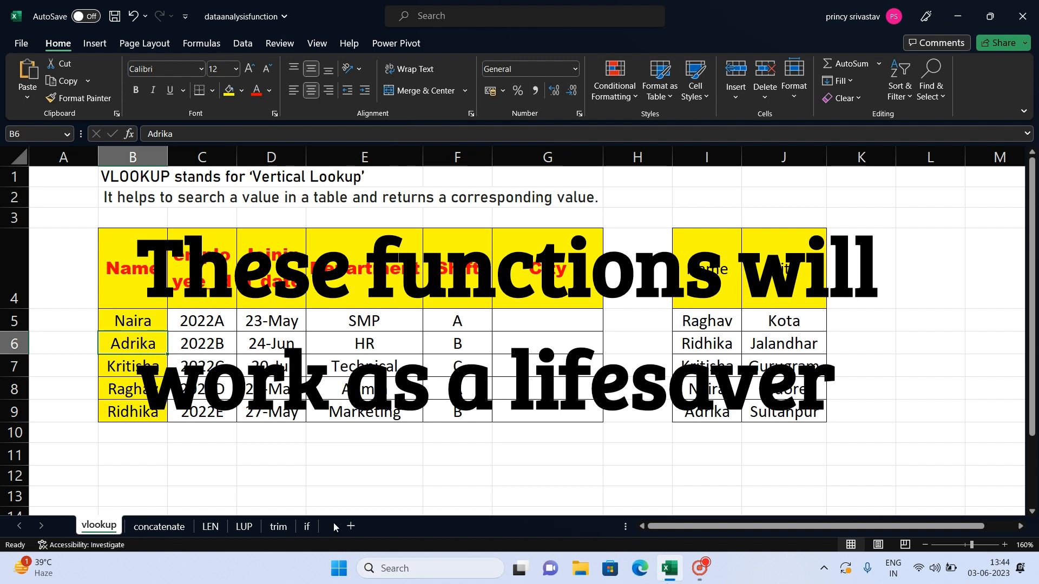
Look through the concatenate, LEN, LUP, trim and if worksheets and return to the vlookup worksheet.
left_click(167, 525)
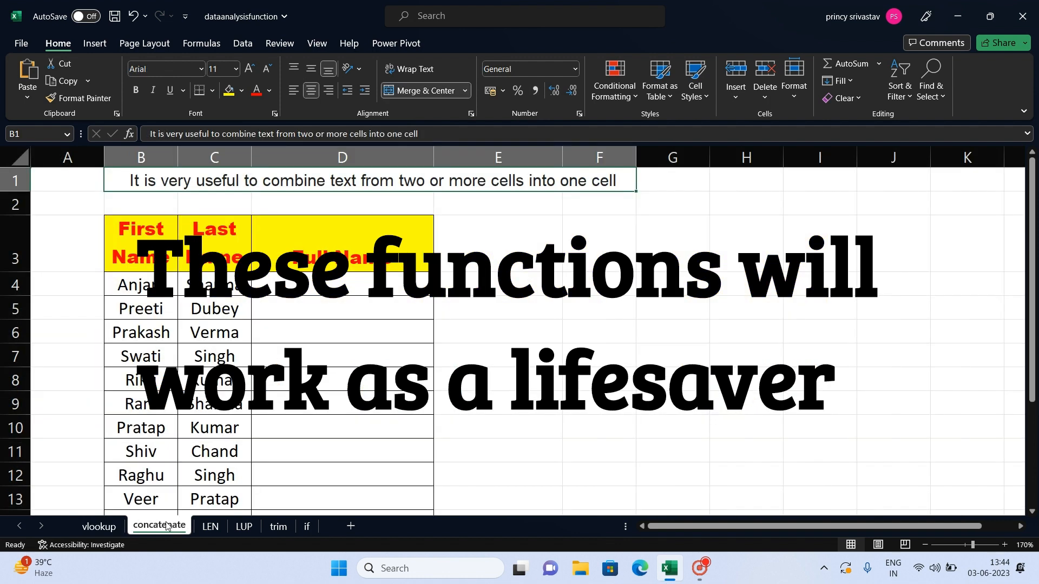
left_click(213, 530)
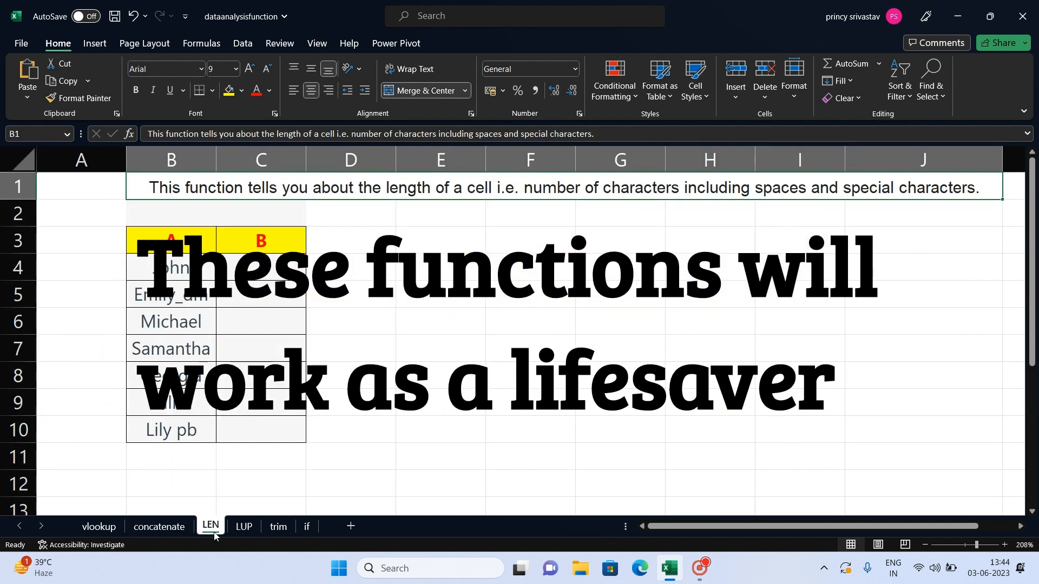
left_click(248, 532)
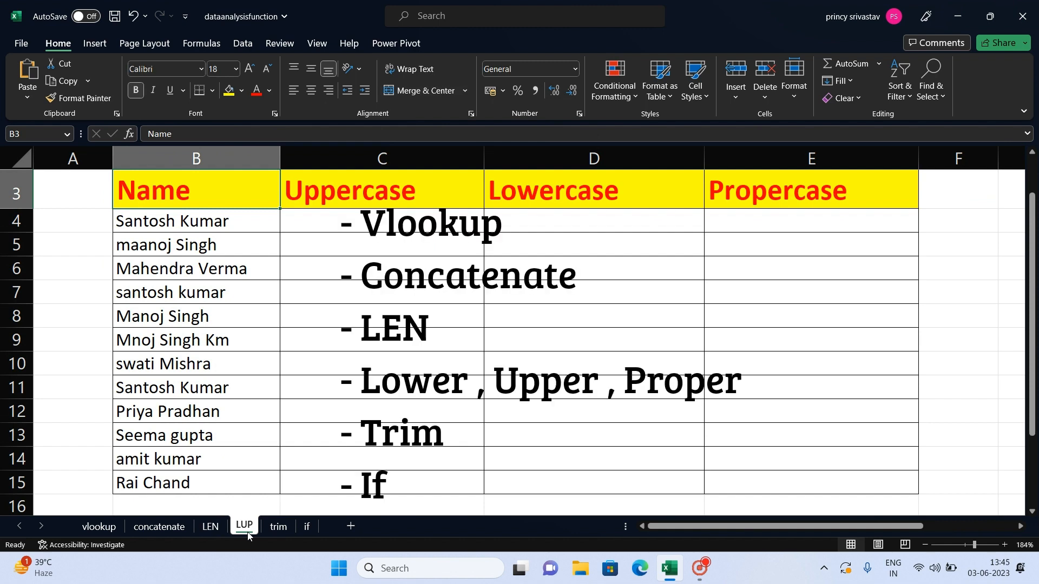
left_click(277, 531)
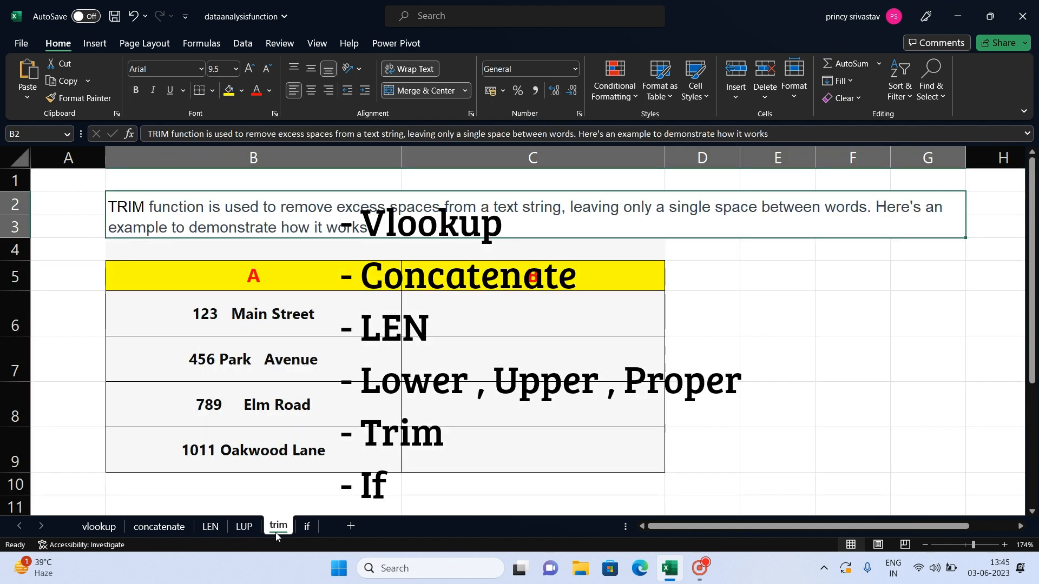
left_click(306, 527)
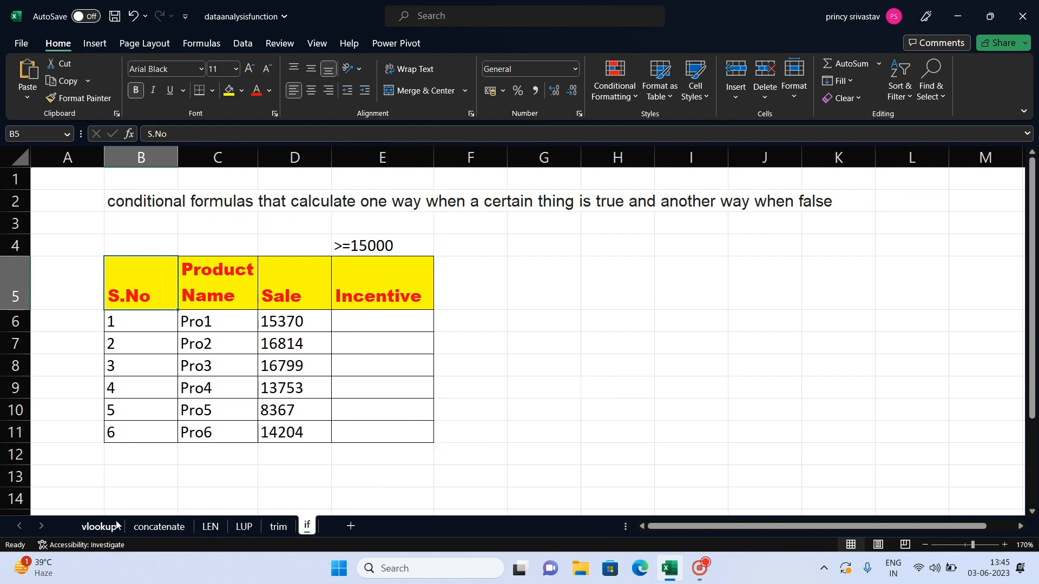
left_click(100, 527)
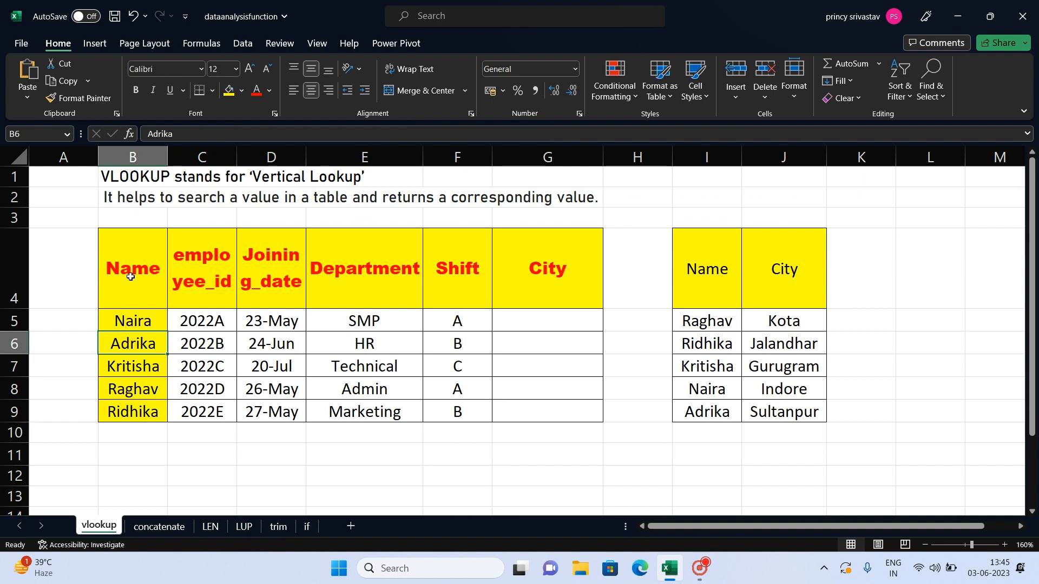
Enter the first employee's name as a sample lookup value in cell C12, below the employee table.
left_click_drag(130, 276, 529, 411)
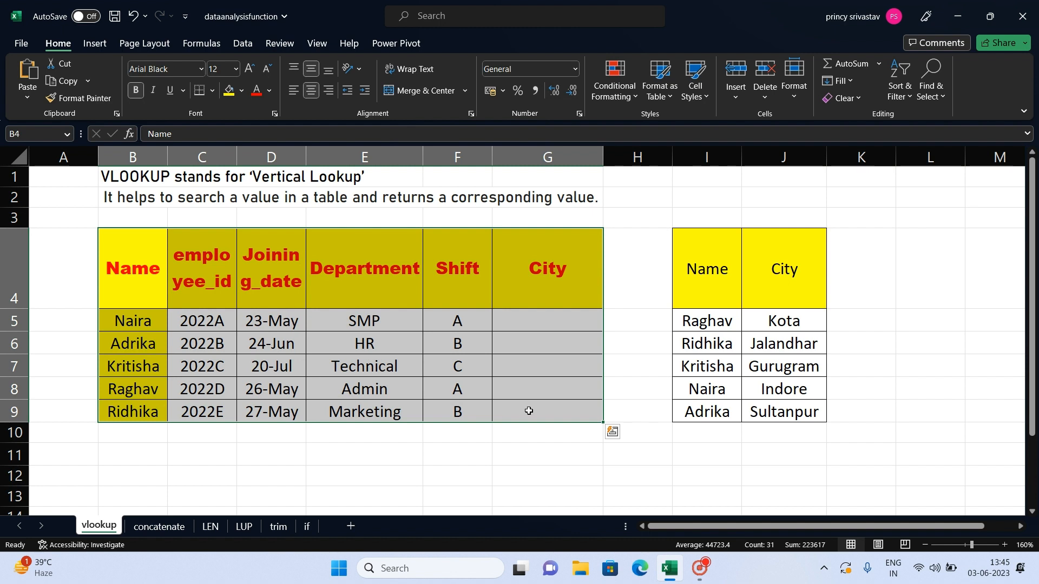
left_click_drag(158, 292, 147, 422)
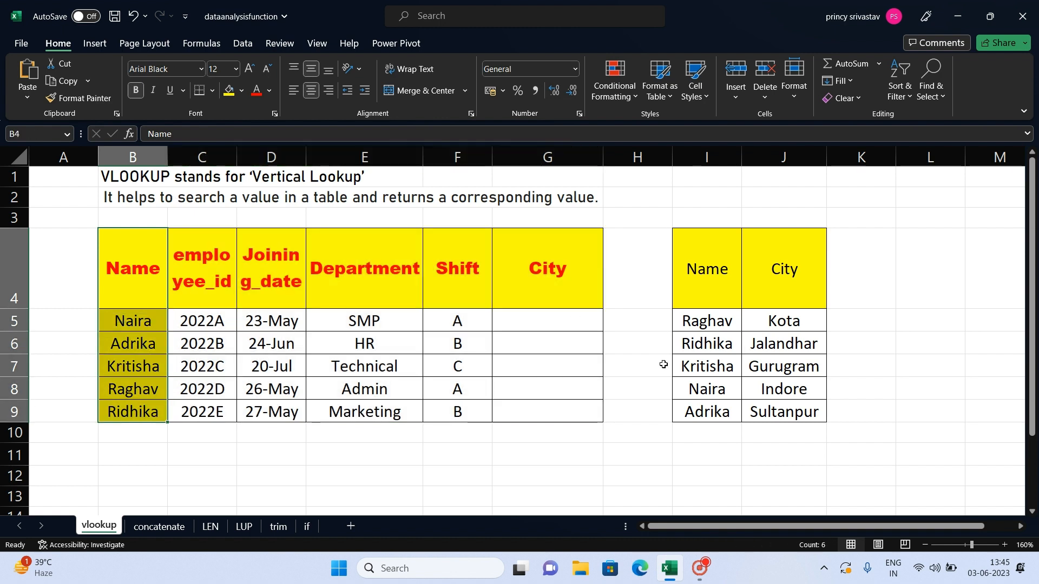
left_click(231, 466)
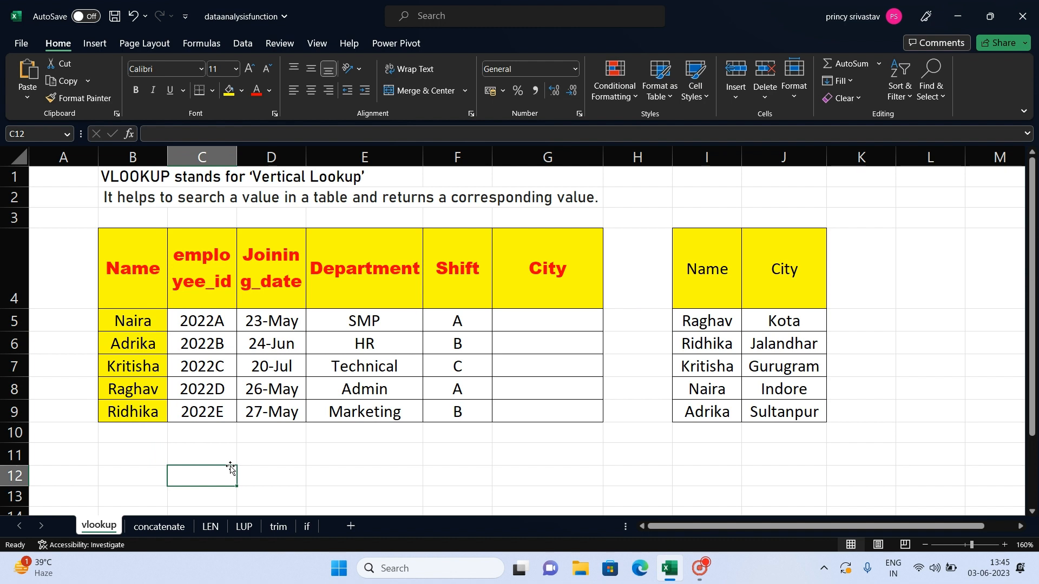
type("Naira")
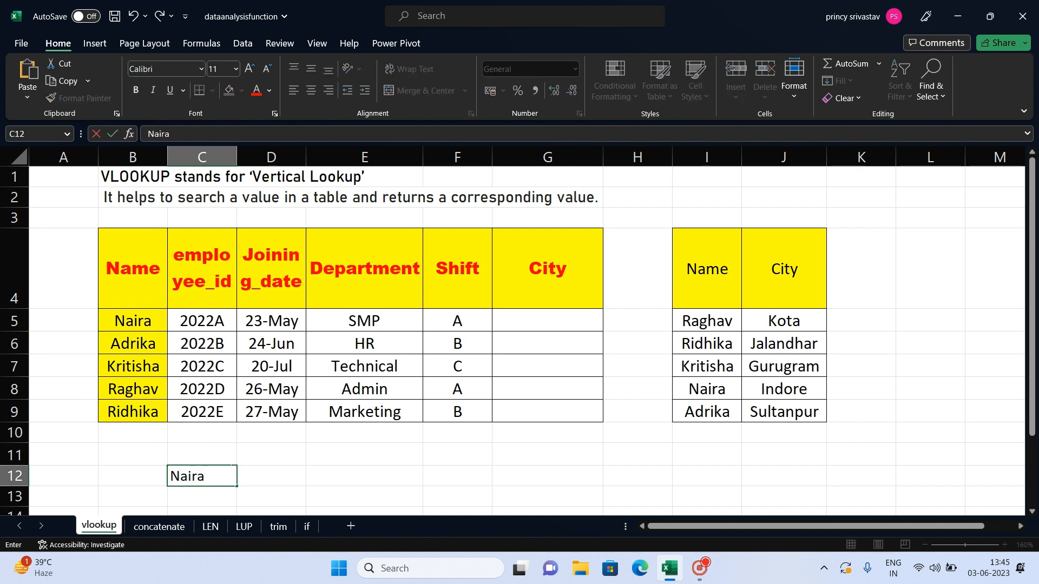
key("Tab")
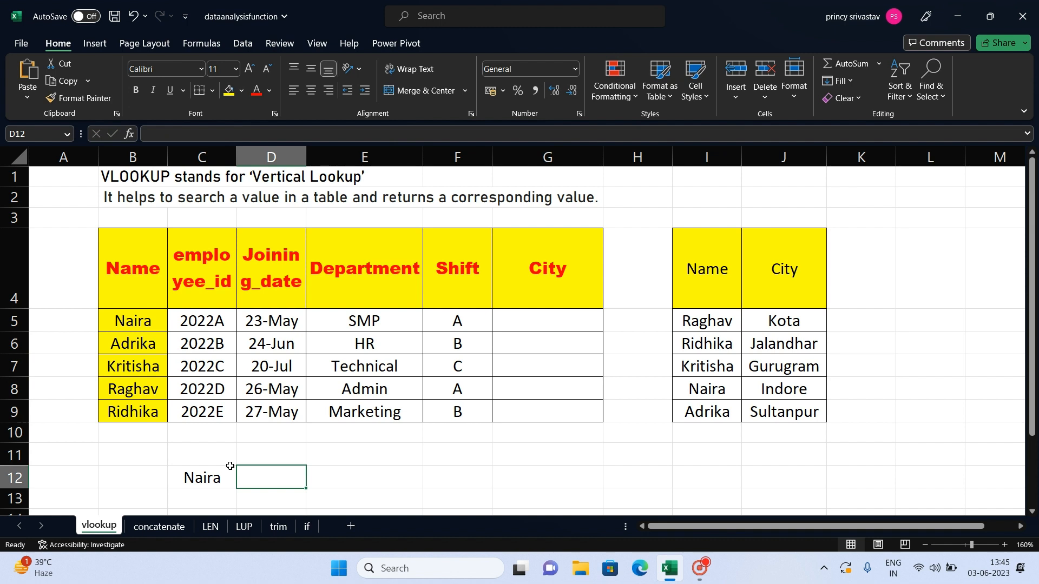
Examine the employee table's headers, names and City column alongside the separate Name and City lookup table.
left_click(202, 278)
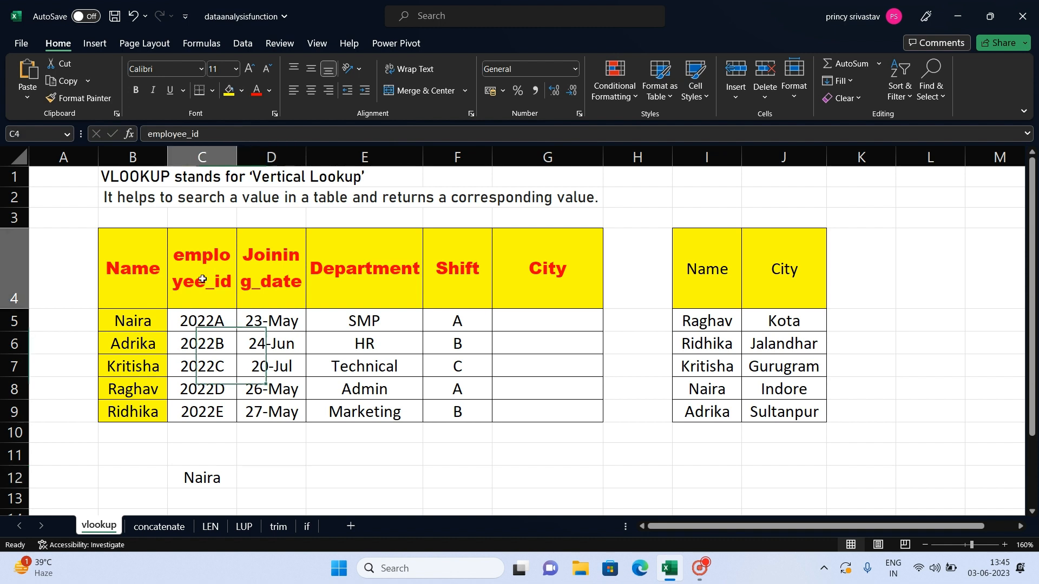
left_click(259, 273)
left_click(348, 274)
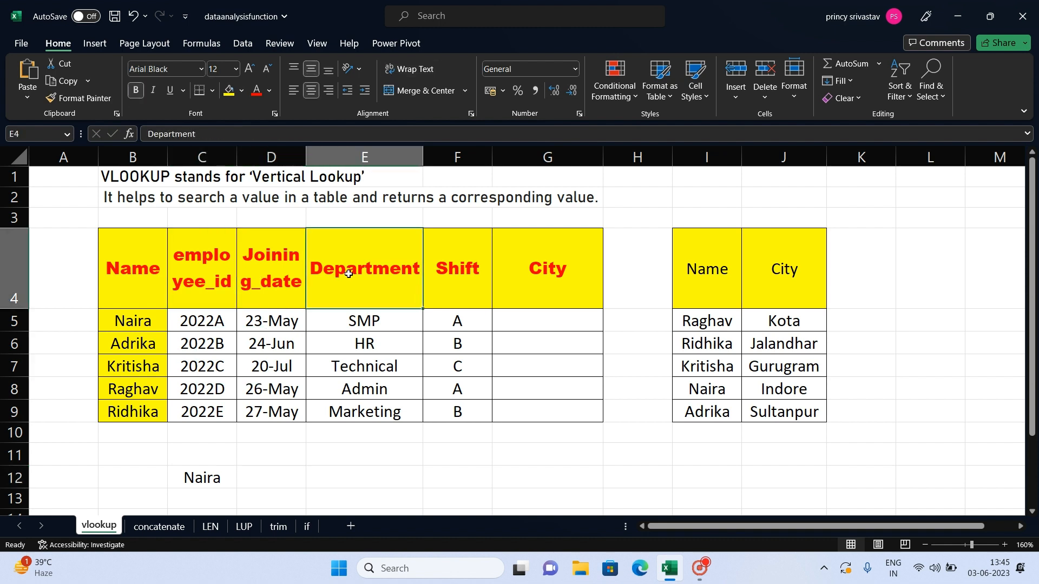
left_click(216, 479)
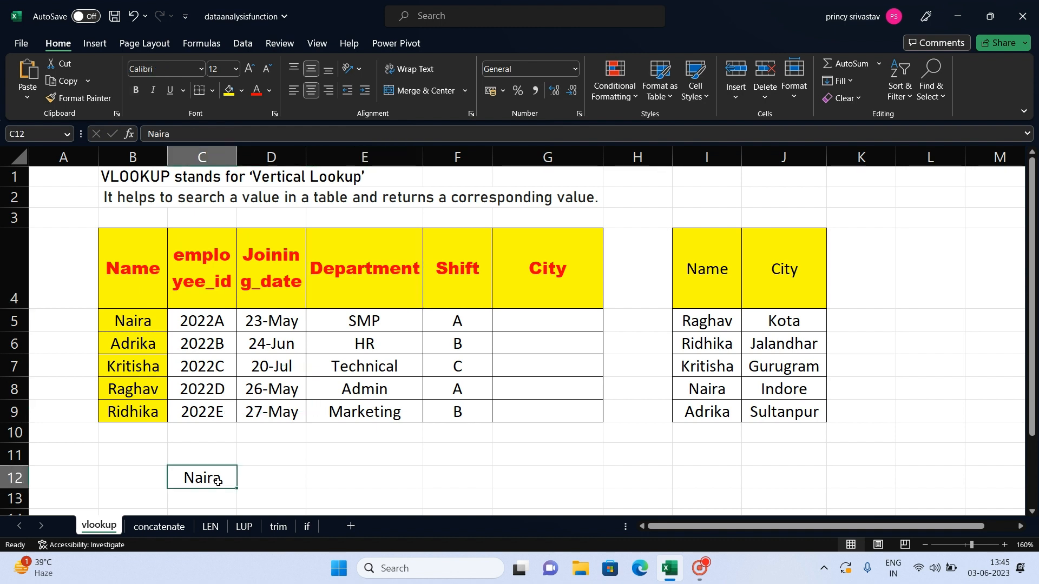
left_click(260, 482)
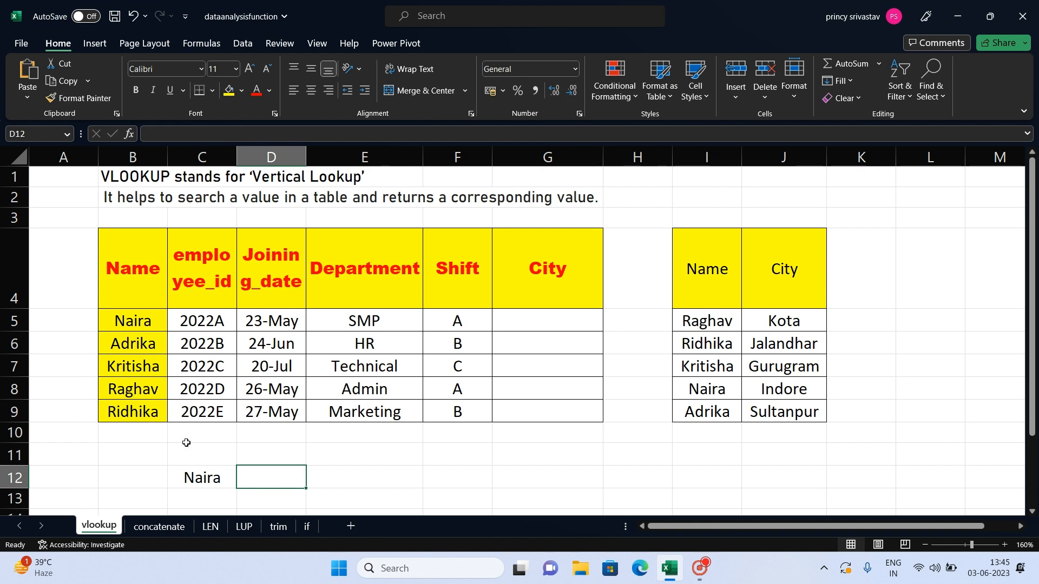
left_click_drag(148, 273, 573, 433)
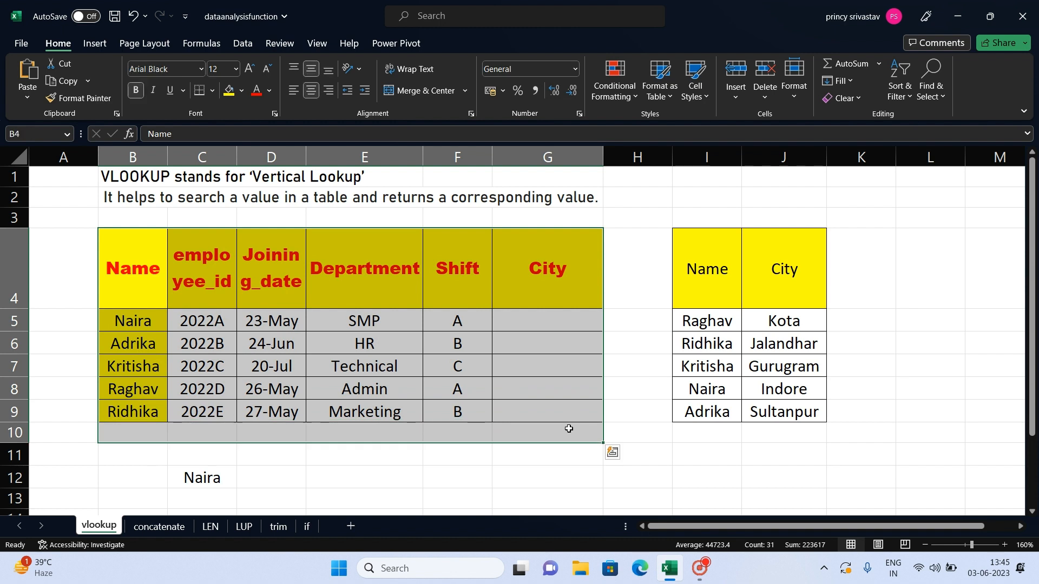
left_click_drag(696, 269, 783, 417)
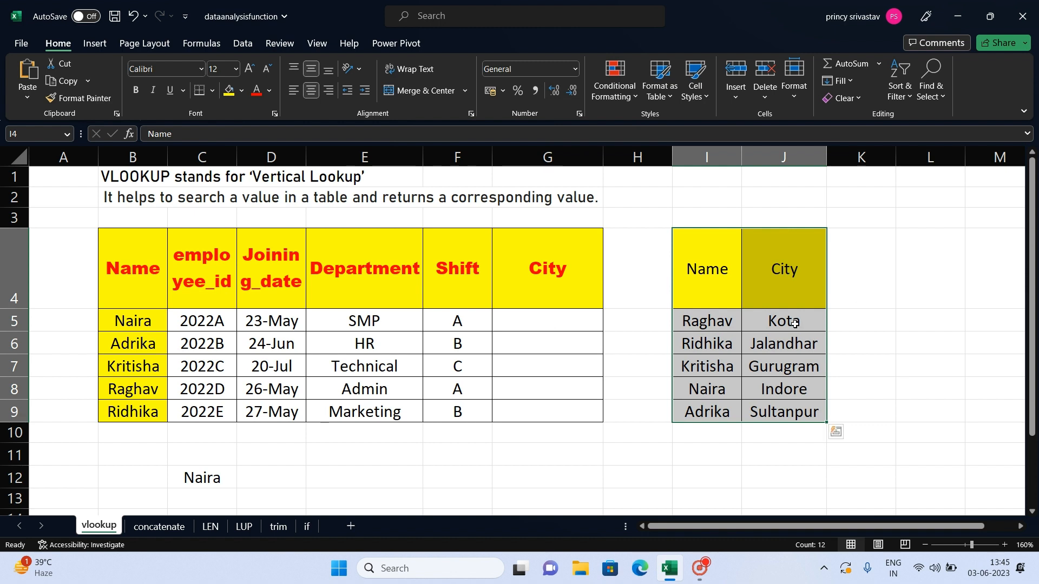
left_click_drag(794, 323, 794, 422)
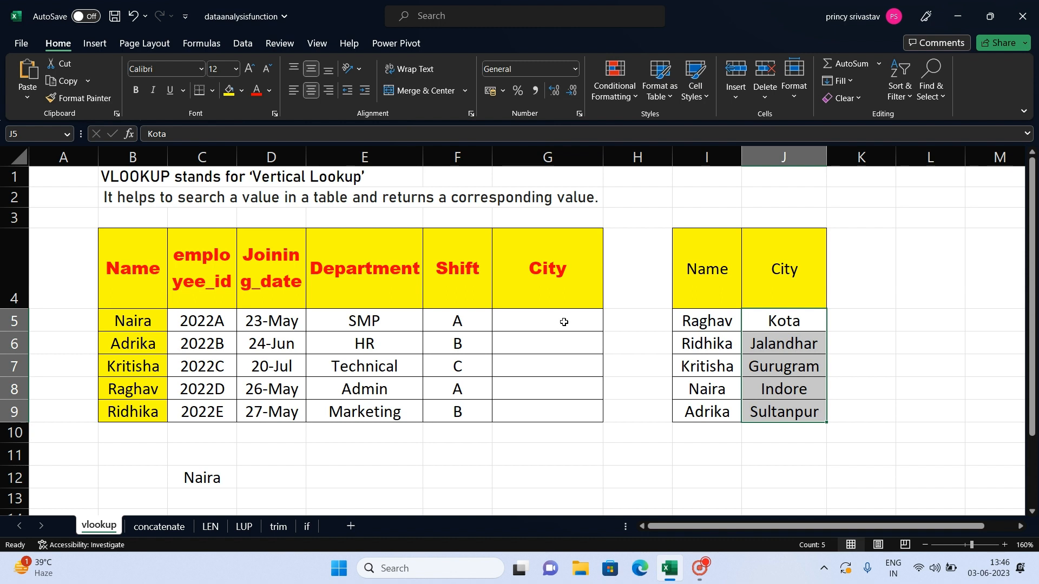
left_click_drag(564, 322, 563, 416)
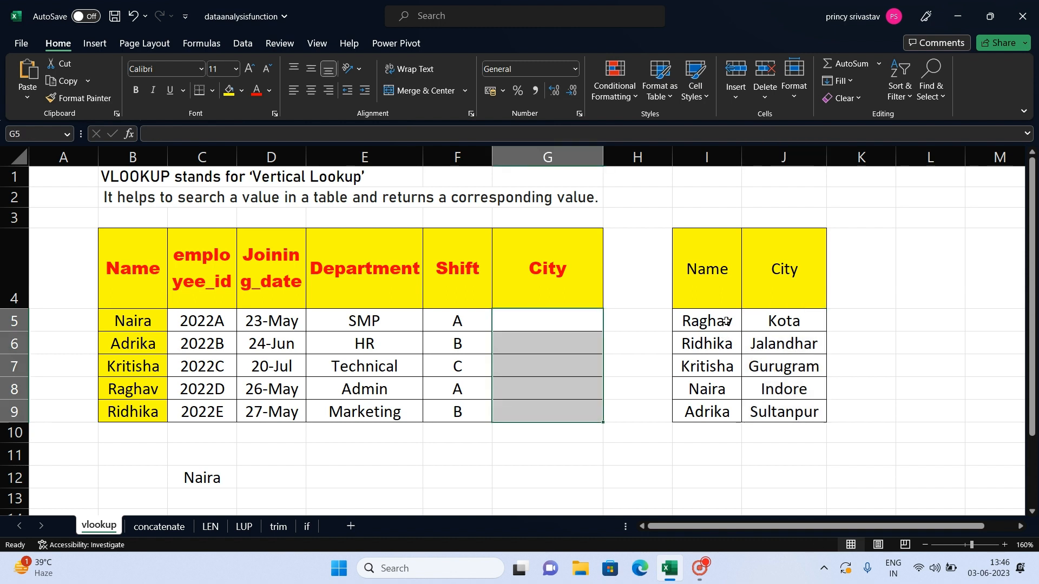
left_click_drag(707, 322, 731, 409)
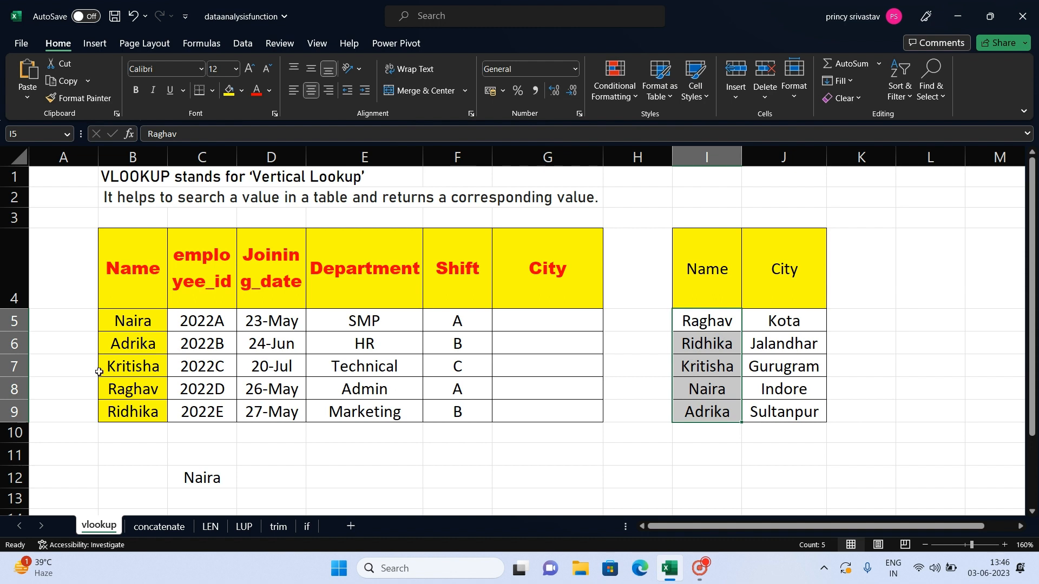
left_click_drag(138, 324, 151, 418)
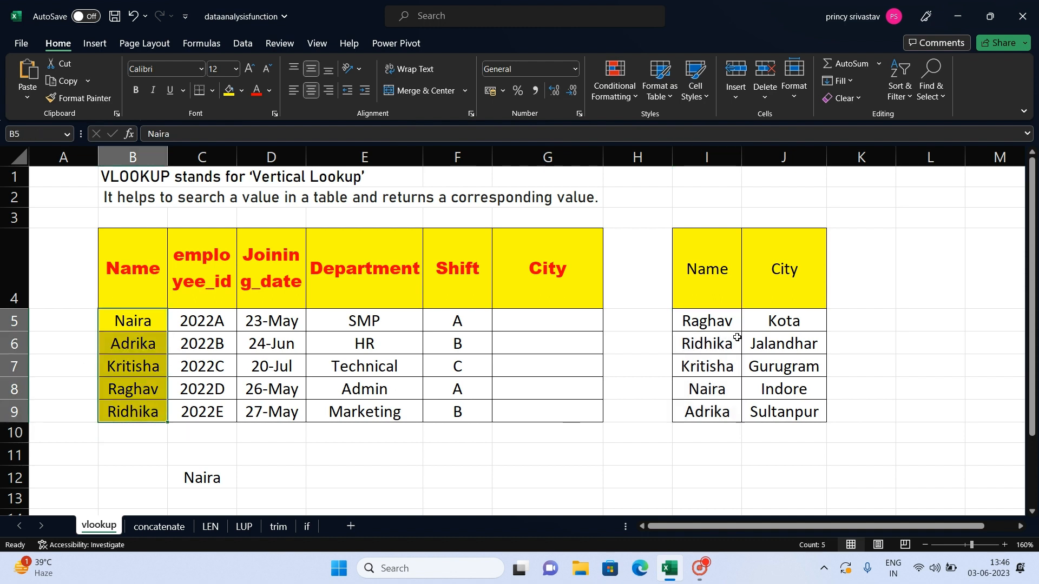
Enter =VLOOKUP(B5,I4:J9,2,0) in cell G5 to look up the first employee's city with an exact match.
left_click(536, 323)
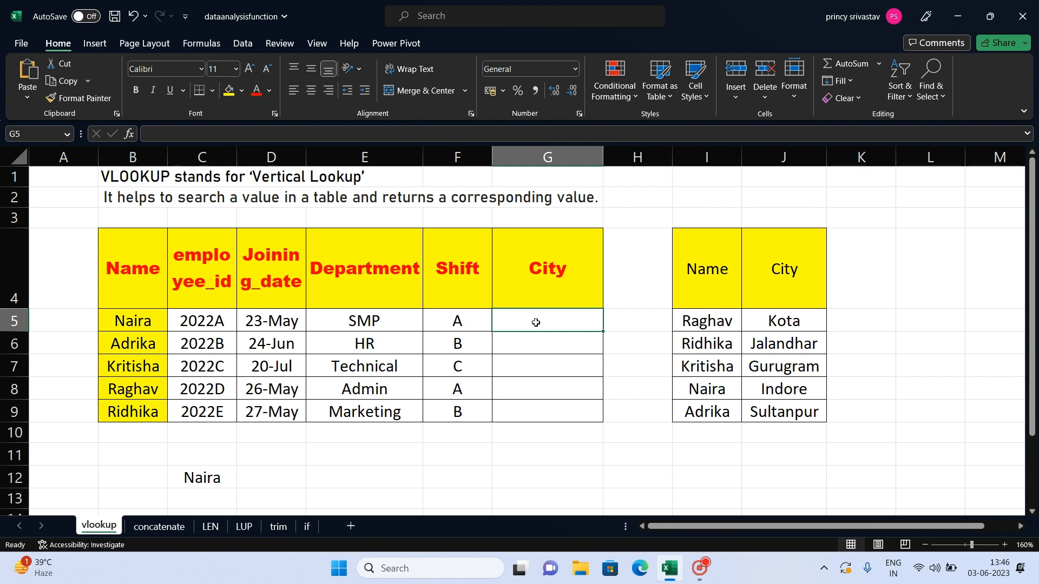
type("=v")
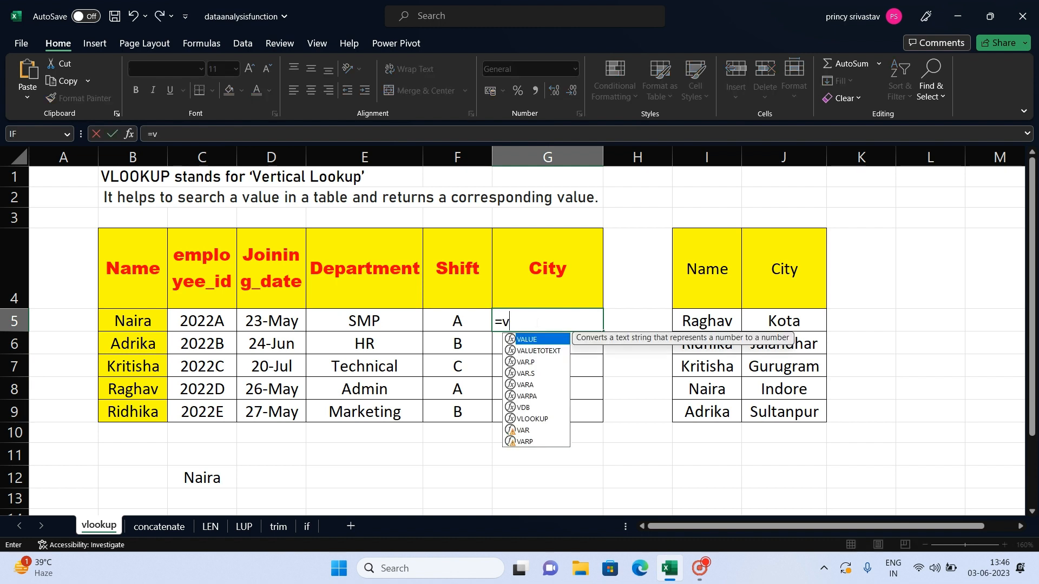
type("lookup")
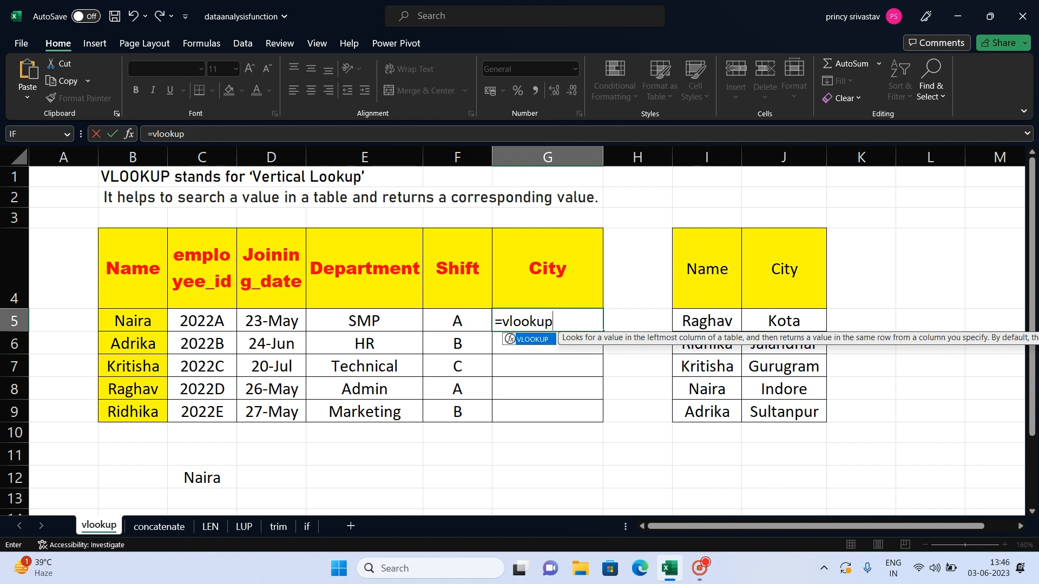
type("(")
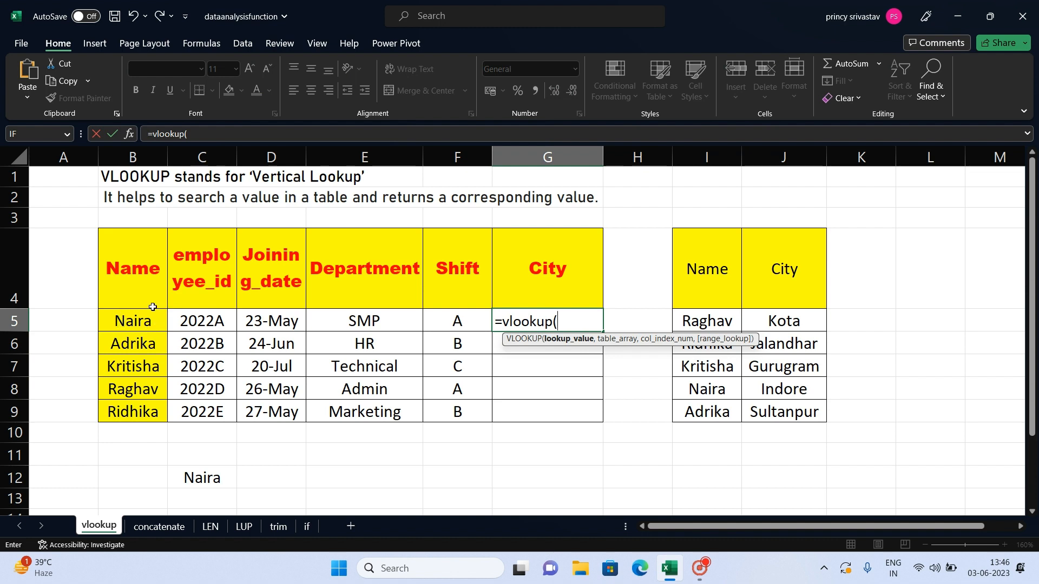
left_click(154, 323)
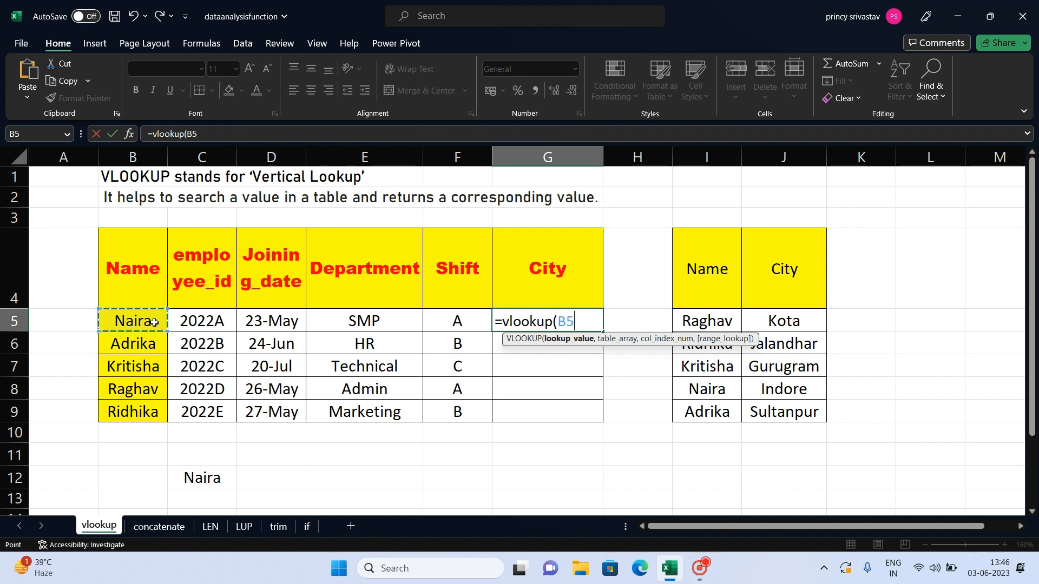
type(",")
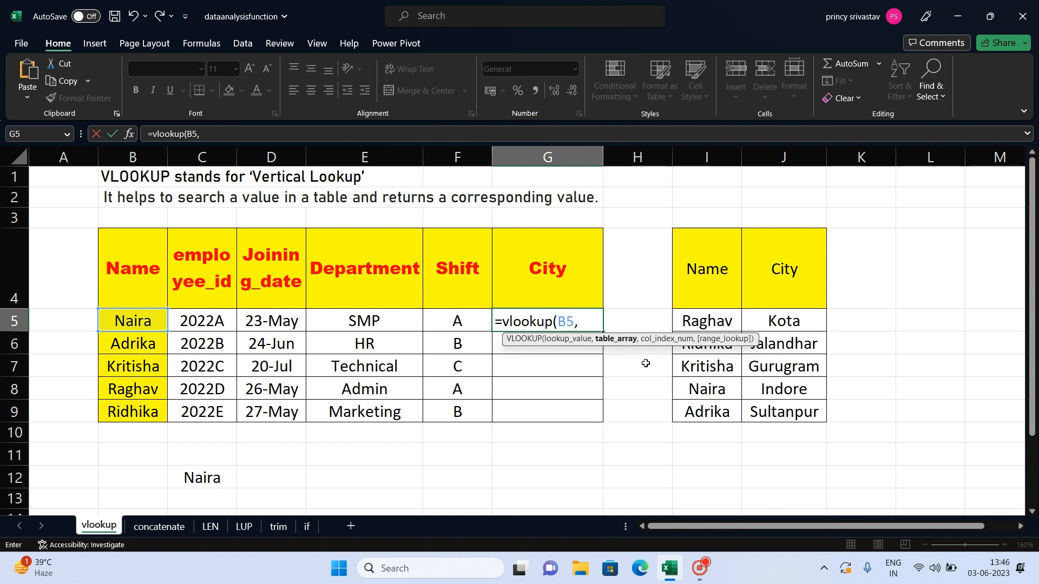
left_click_drag(717, 276, 769, 402)
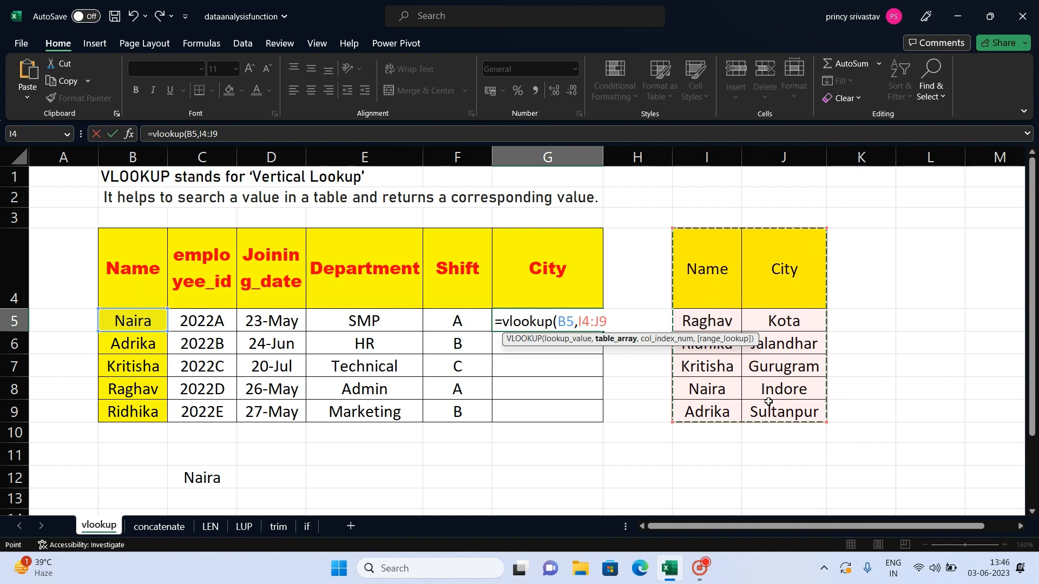
type(",2")
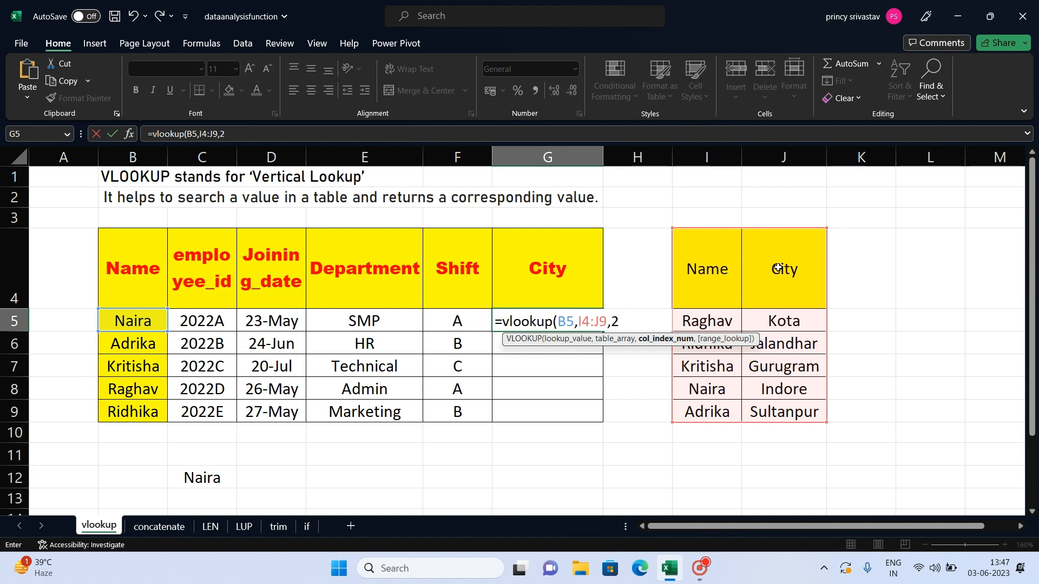
type(",")
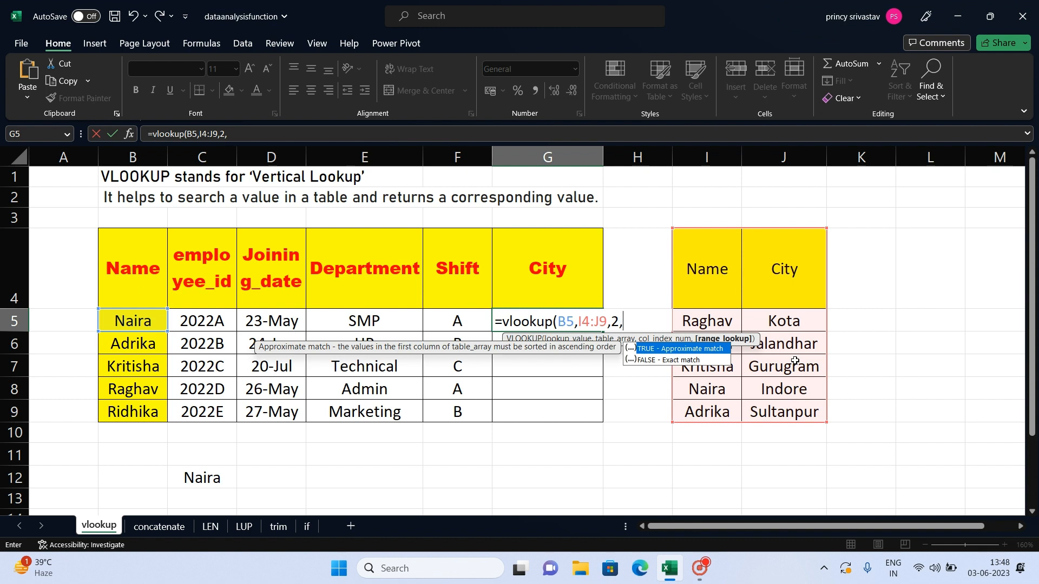
type("0")
type(")")
key("Return")
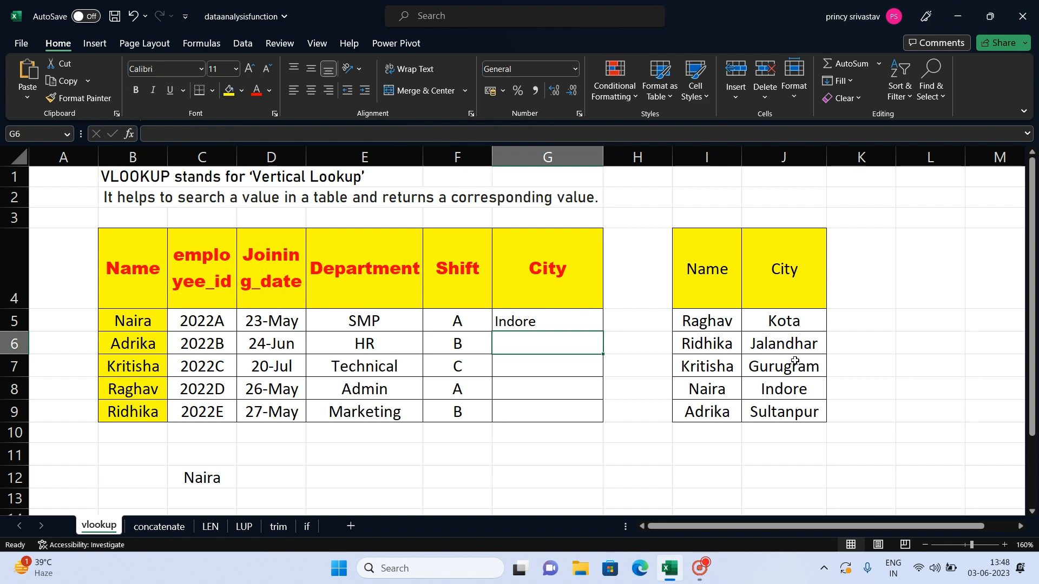
Review the VLOOKUP formula in G5, fill it down the City column to G9, and inspect cells G8 and G9.
double_click(565, 322)
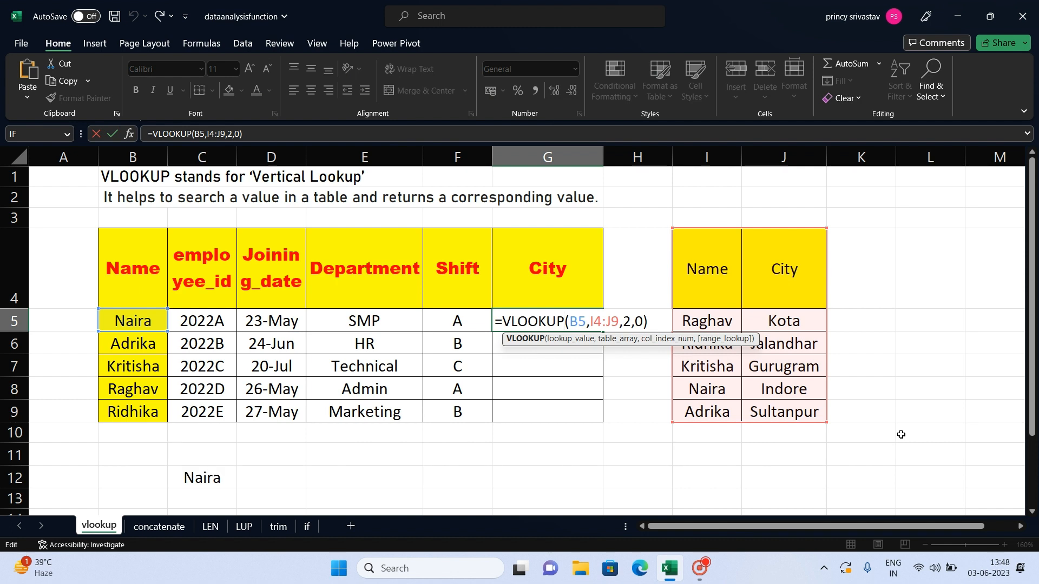
key("Return")
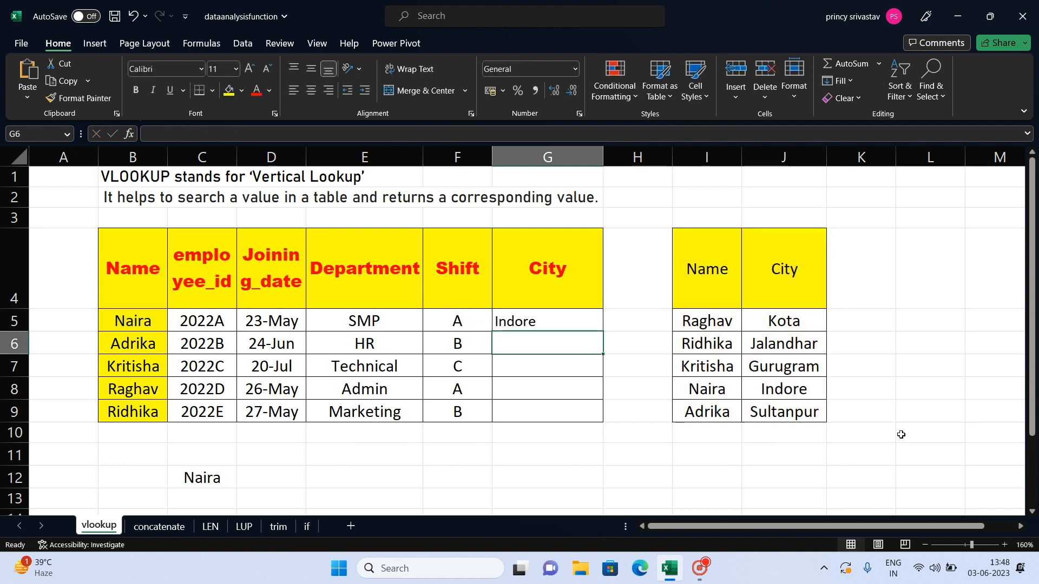
left_click(587, 326)
double_click(605, 332)
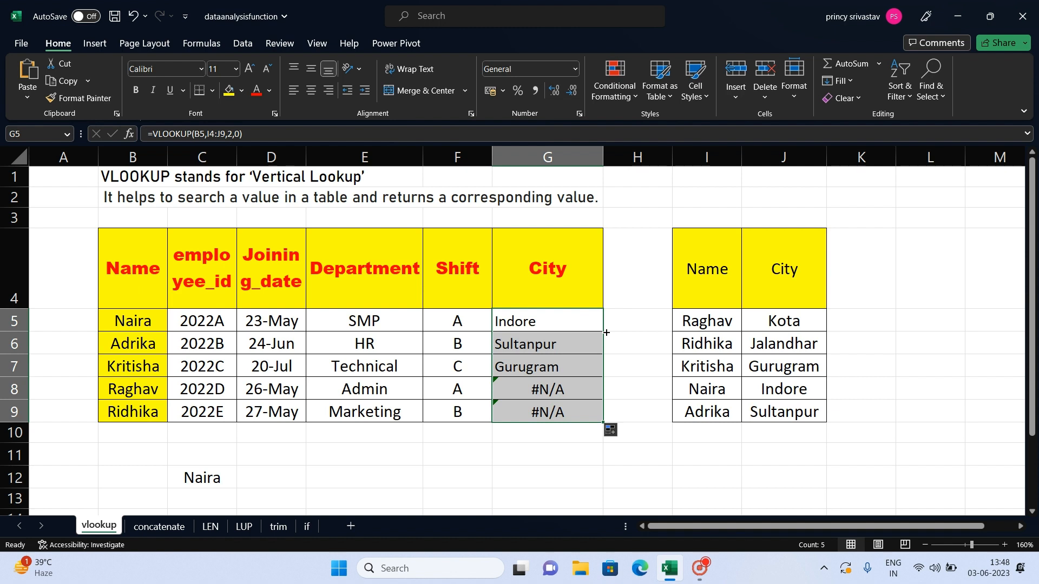
left_click(578, 396)
left_click(557, 419)
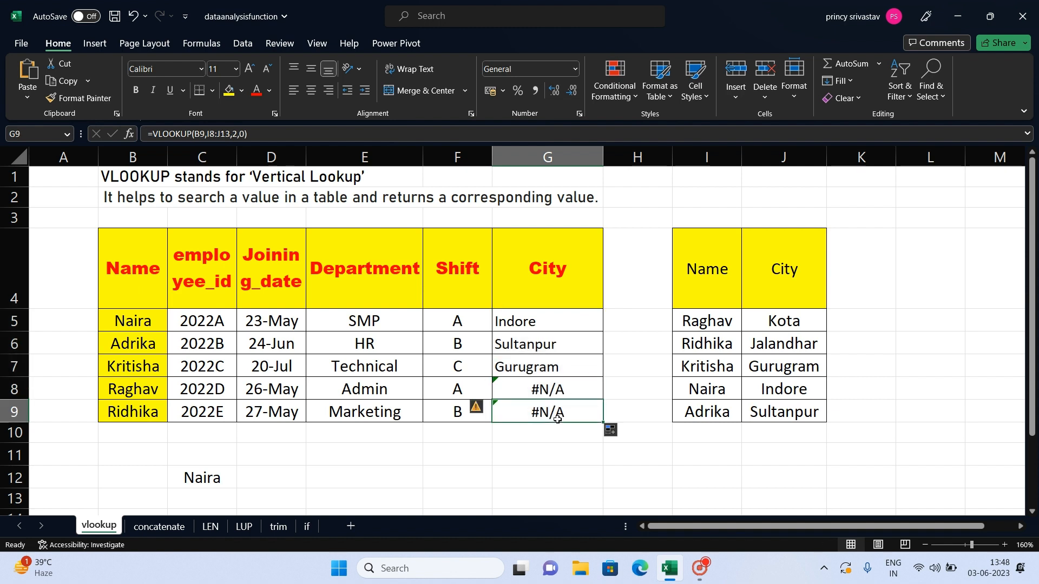
Lock the lookup range in G5's VLOOKUP formula as the absolute reference $I$4:$J$9.
double_click(547, 322)
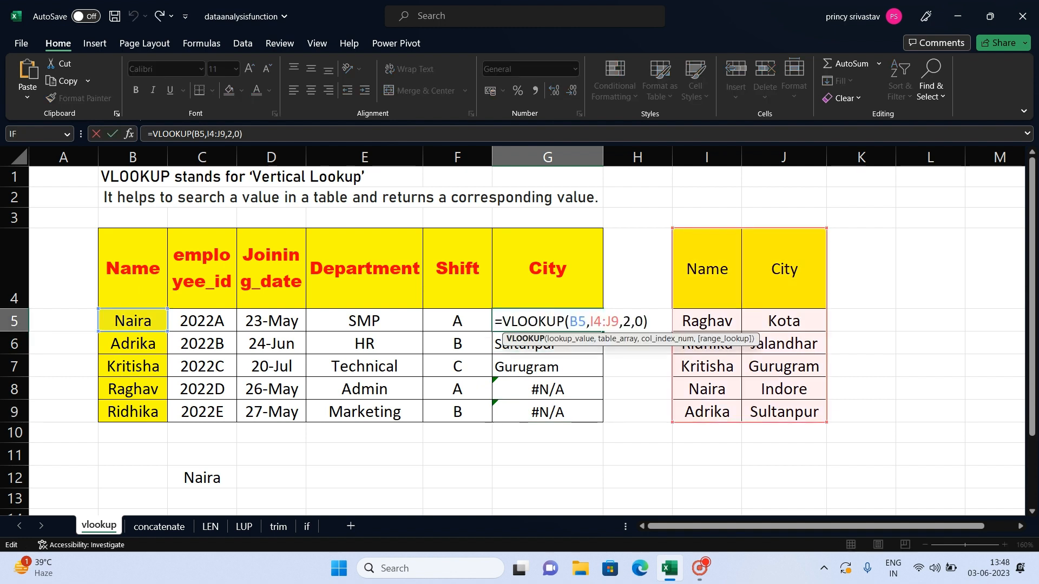
left_click_drag(590, 321, 618, 367)
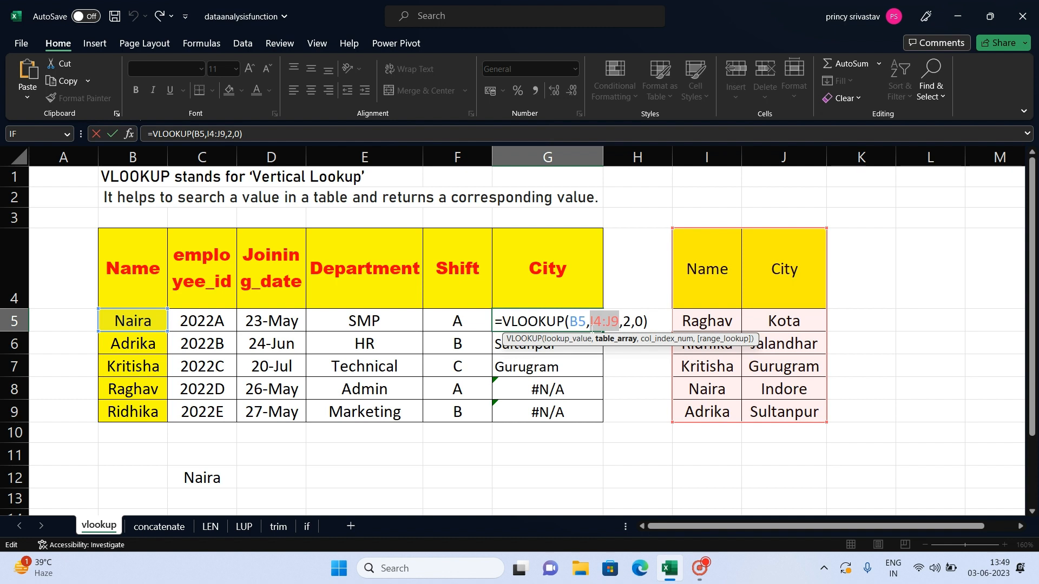
left_click(591, 322)
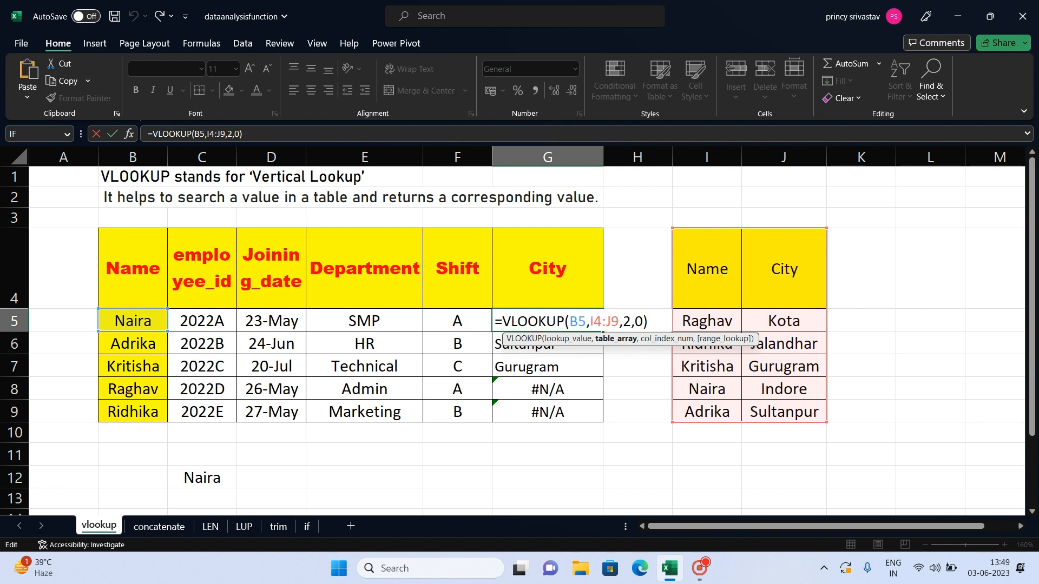
type("$I")
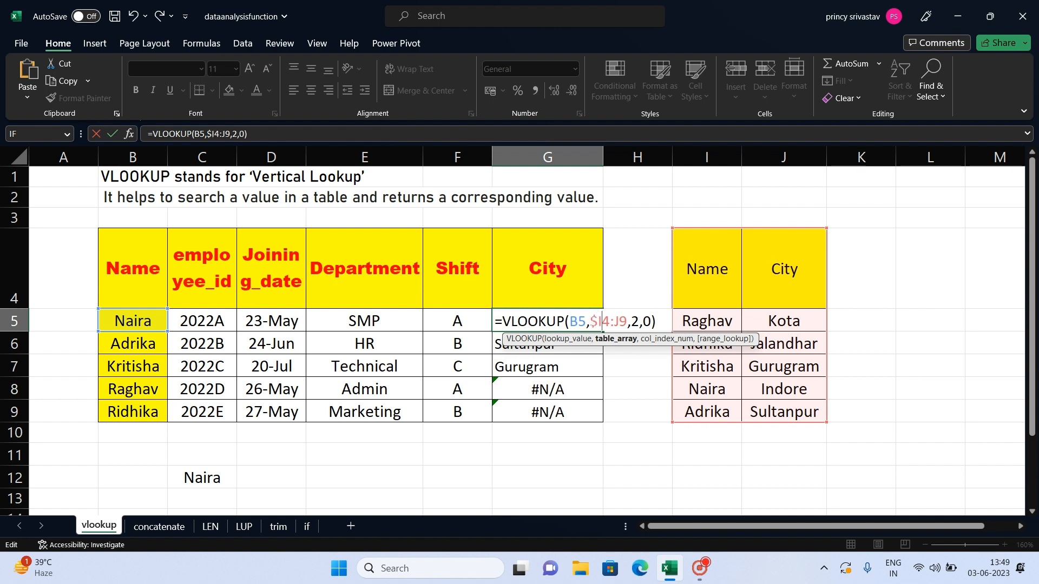
type("$")
key("Right")
key("Right")
key("Right")
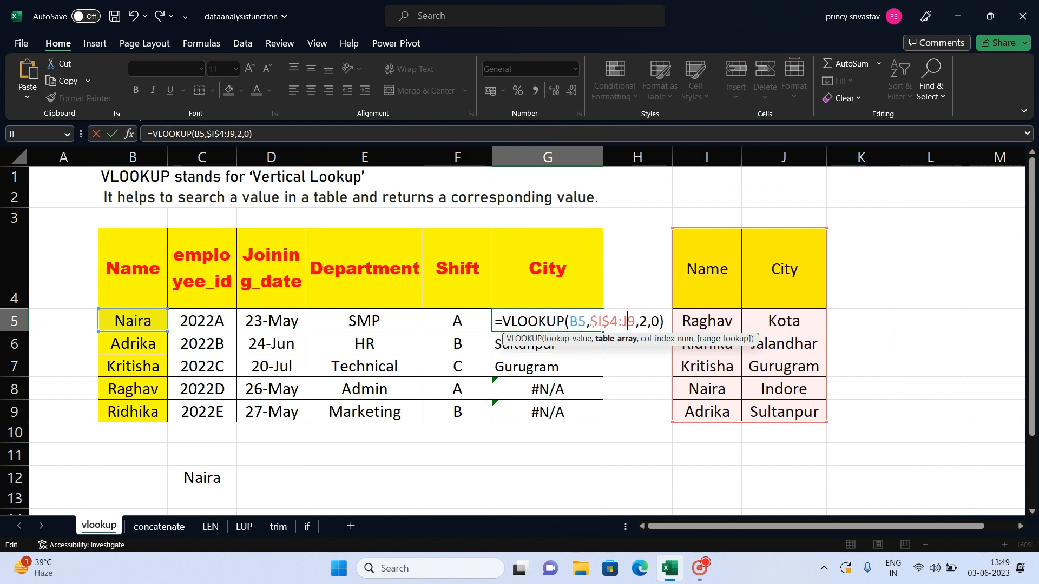
type("$I")
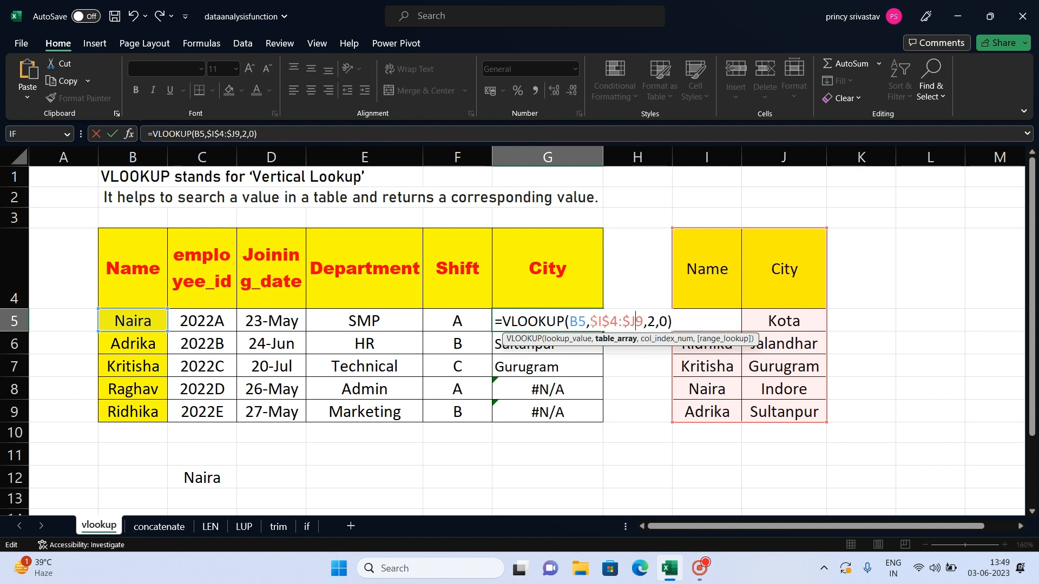
type("$")
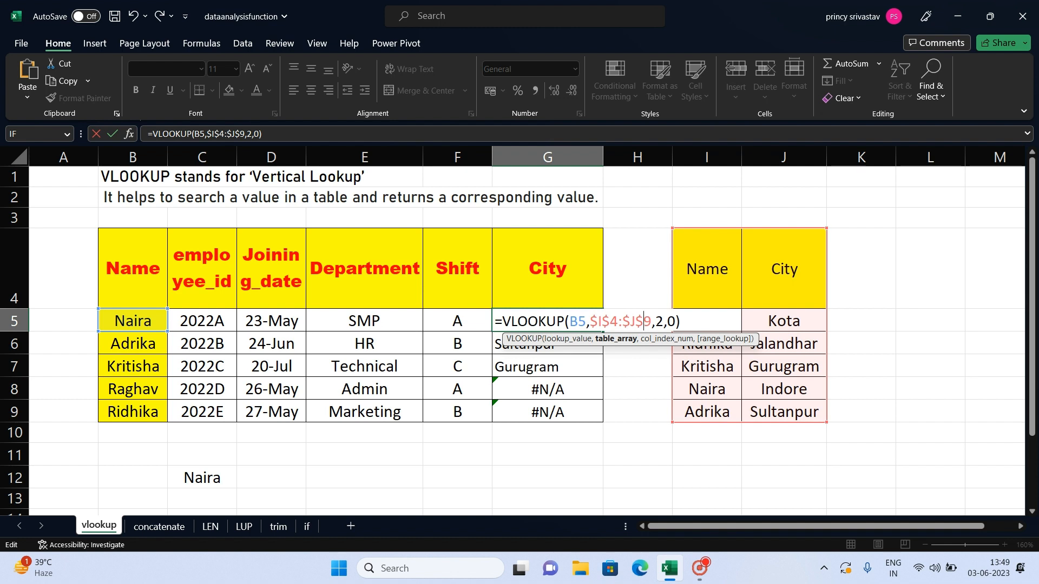
key("shift+Left")
key("shift+Left")
key("shift+Left")
key("shift+Left")
key("shift+Left")
key("shift+Left")
key("shift+Left")
key("shift+Left")
key("shift+Left")
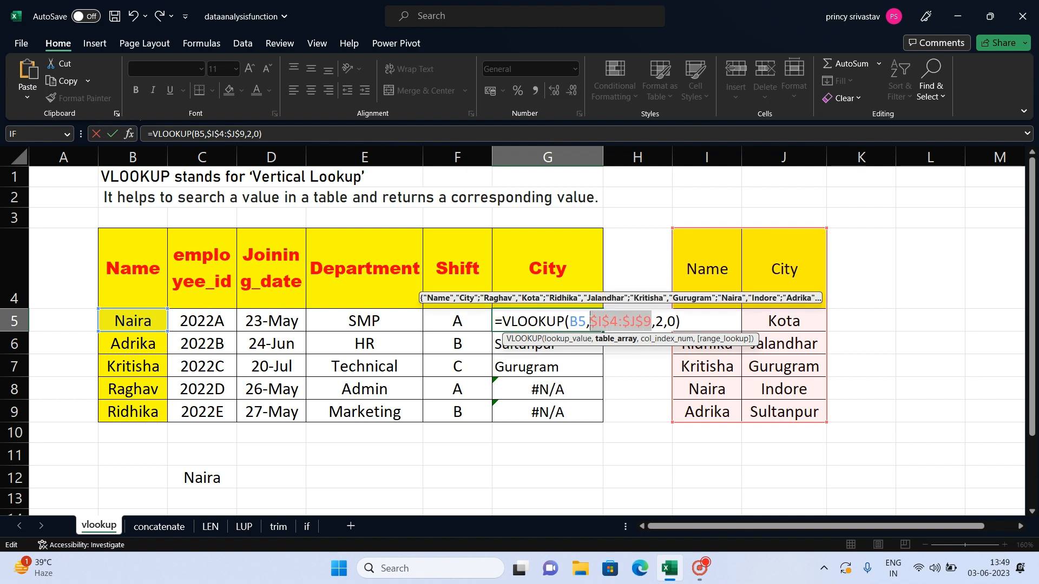
key("Return")
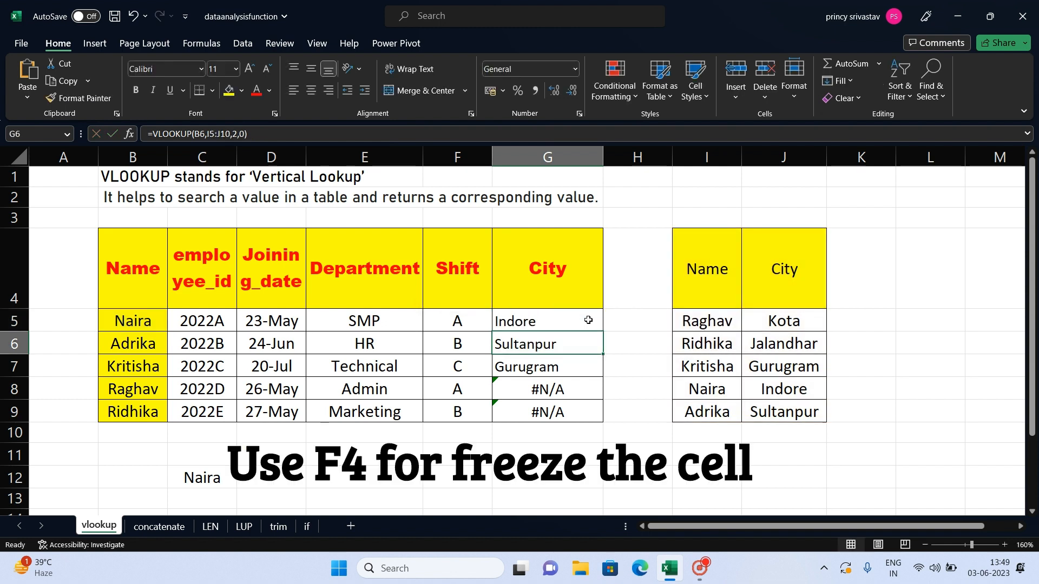
Fill the VLOOKUP formula from G5 down the City column to G9 and check the copied formula in G8.
left_click(589, 321)
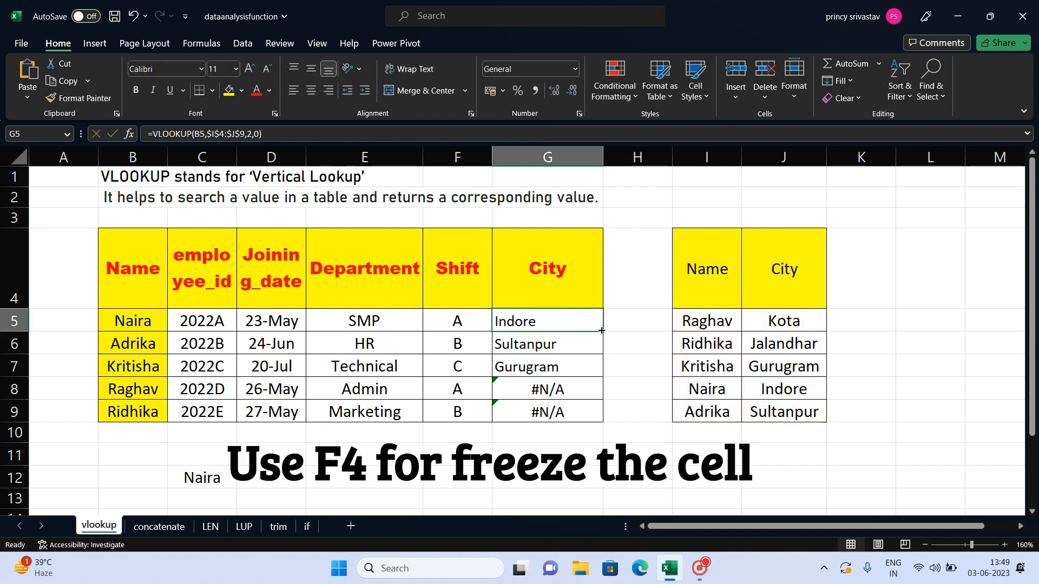
double_click(602, 331)
left_click(548, 389)
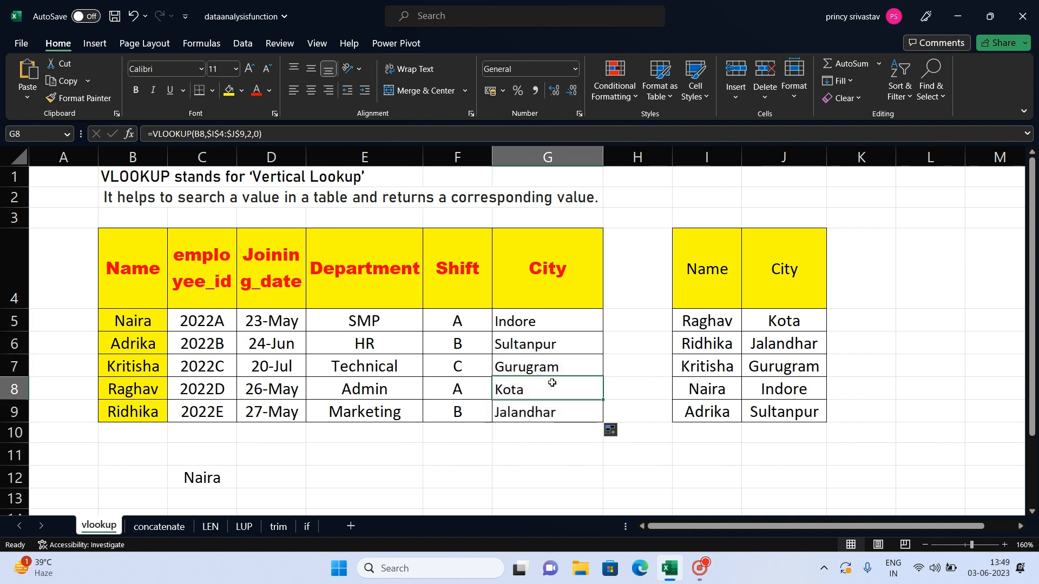
double_click(547, 389)
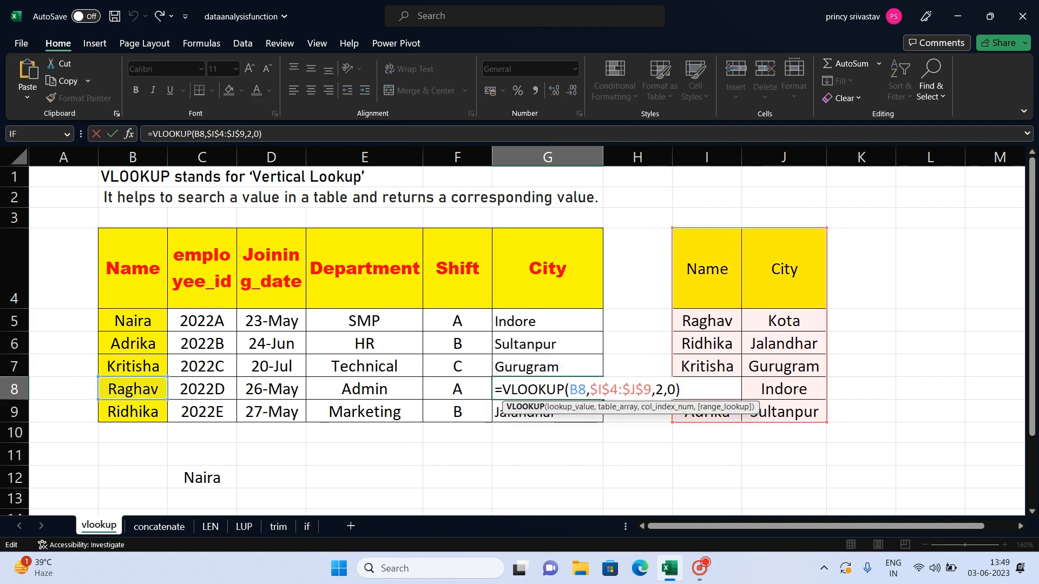
key("Escape")
Review the formula in G5, focusing on its relative lookup value B5 alongside the locked table range.
double_click(557, 323)
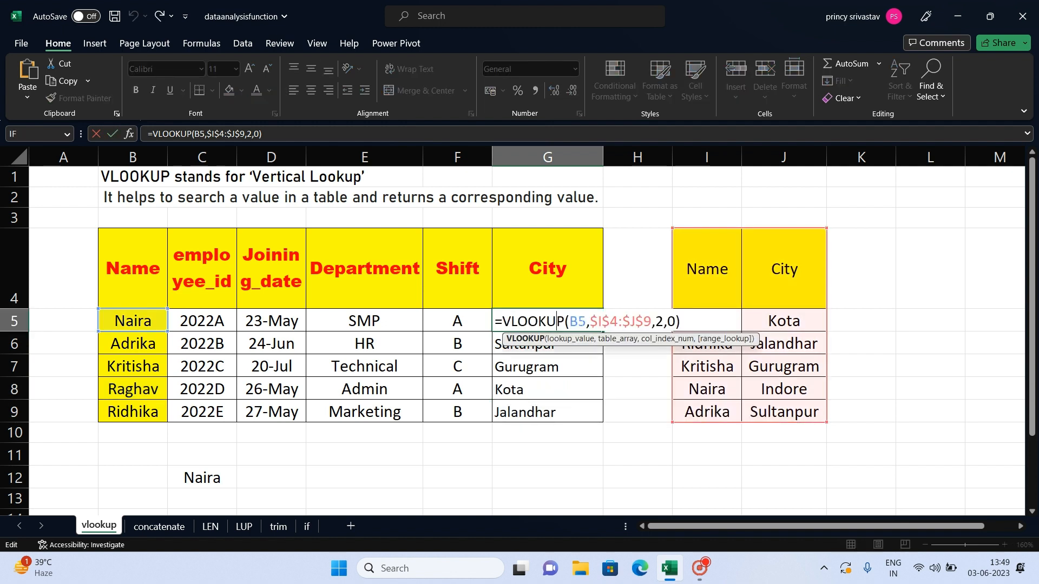
left_click_drag(578, 322, 566, 323)
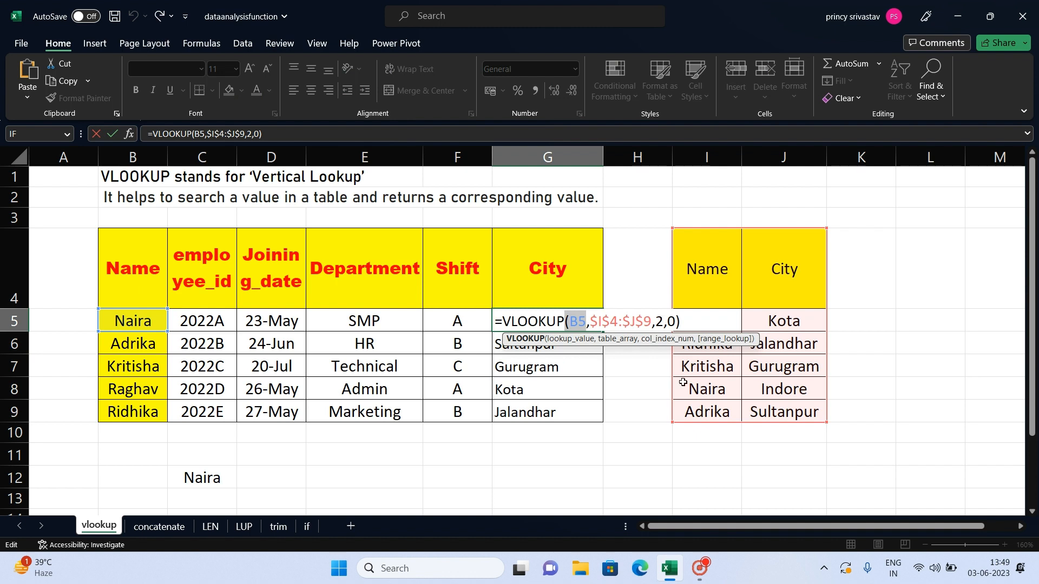
key("ctrl+Return")
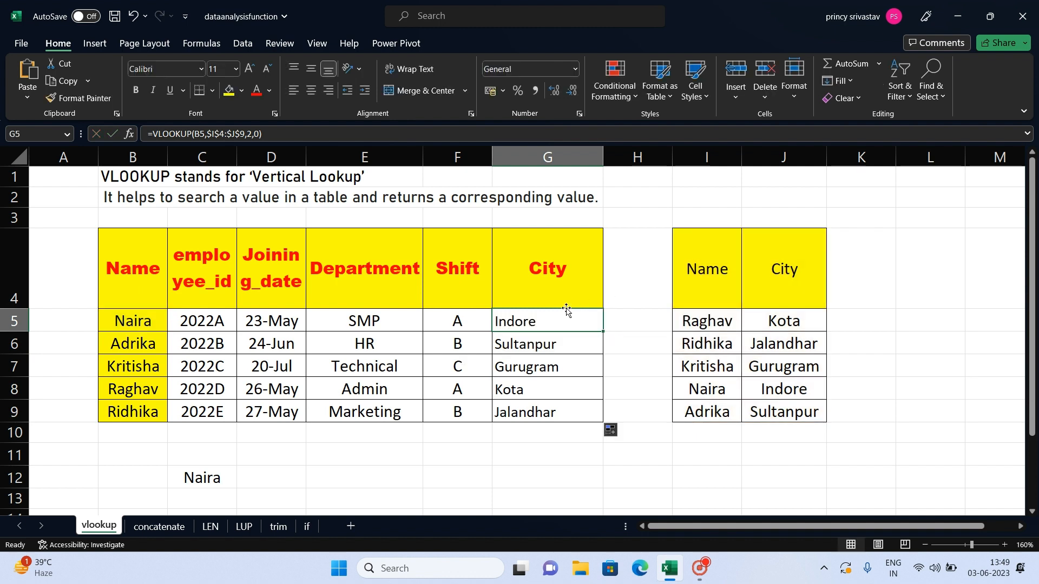
mouse_move(566, 309)
left_mouse_down()
mouse_move(557, 411)
mouse_move(558, 313)
left_mouse_up()
Enter =VLOOKUP(C12,$B$4:$G$9,4,0) in cell D12 to return the department for the name in C12.
left_click(277, 475)
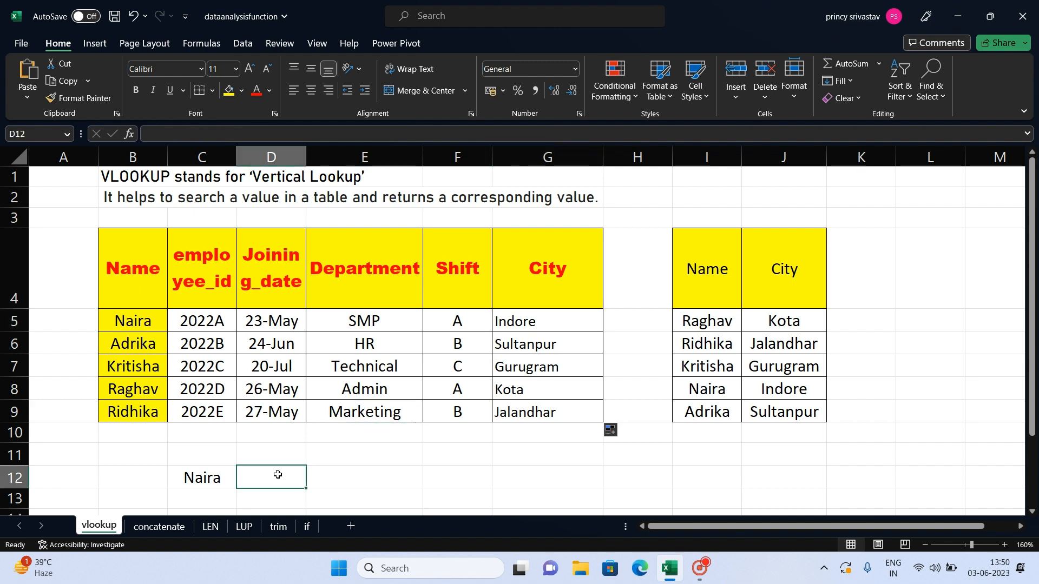
left_click(204, 477)
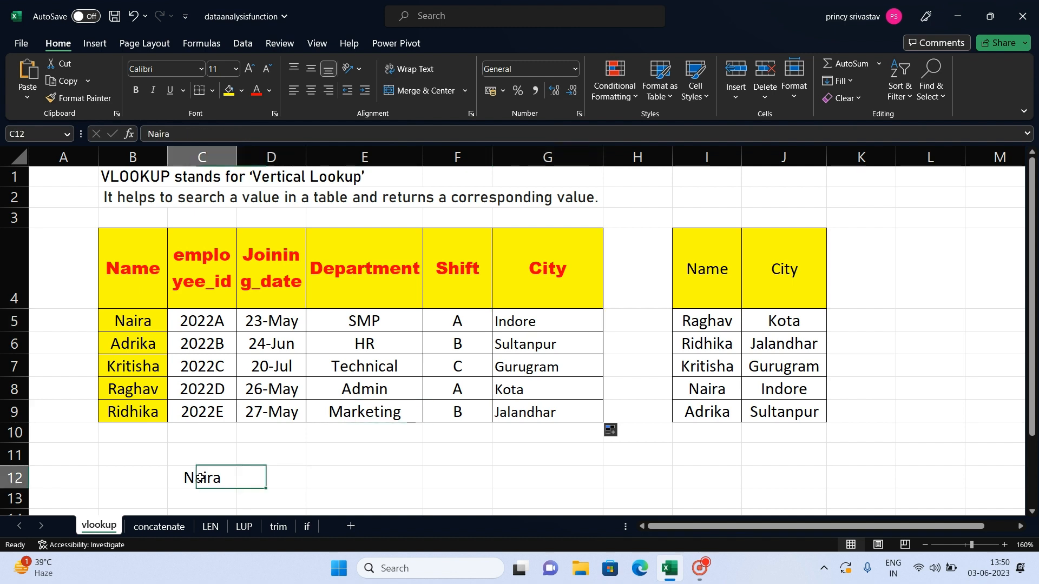
left_click(274, 479)
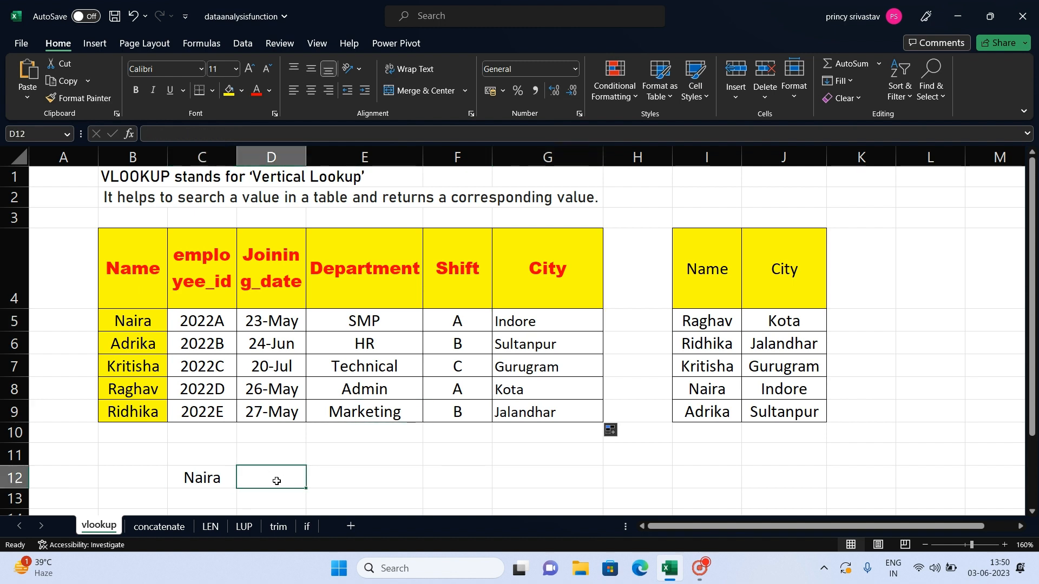
type("=vl")
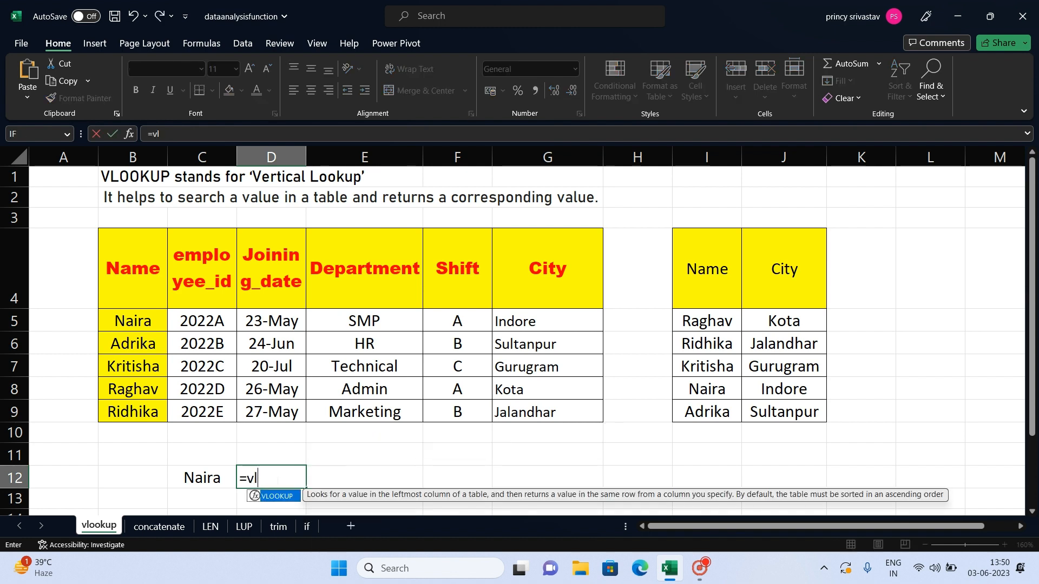
type("ookup(")
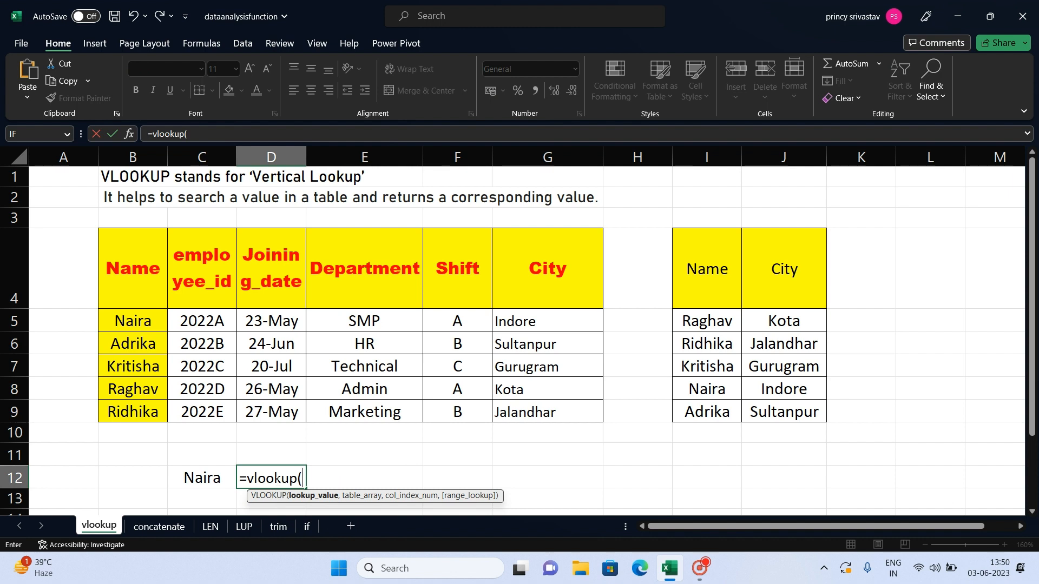
left_click(216, 479)
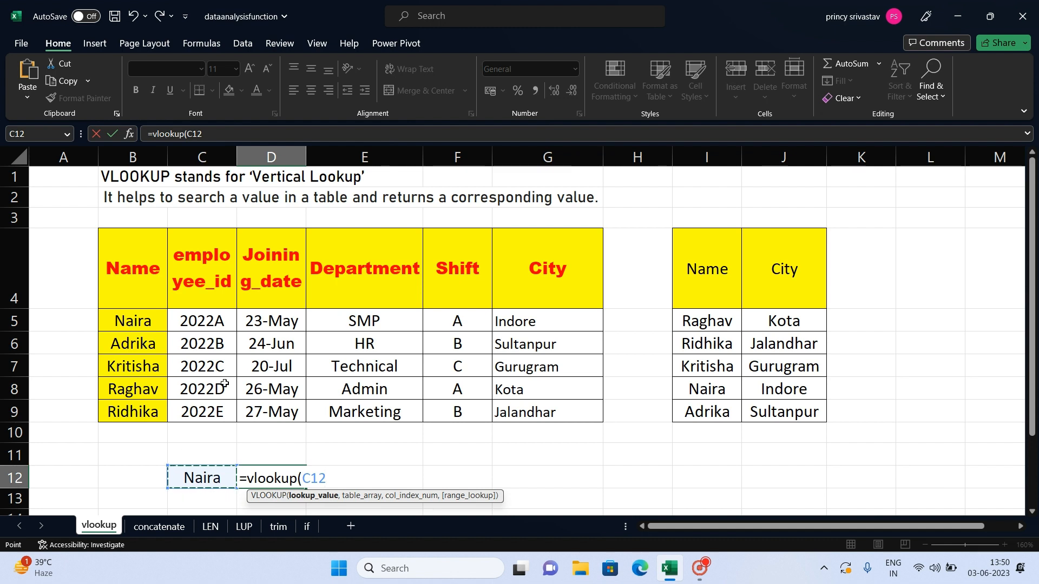
type(",")
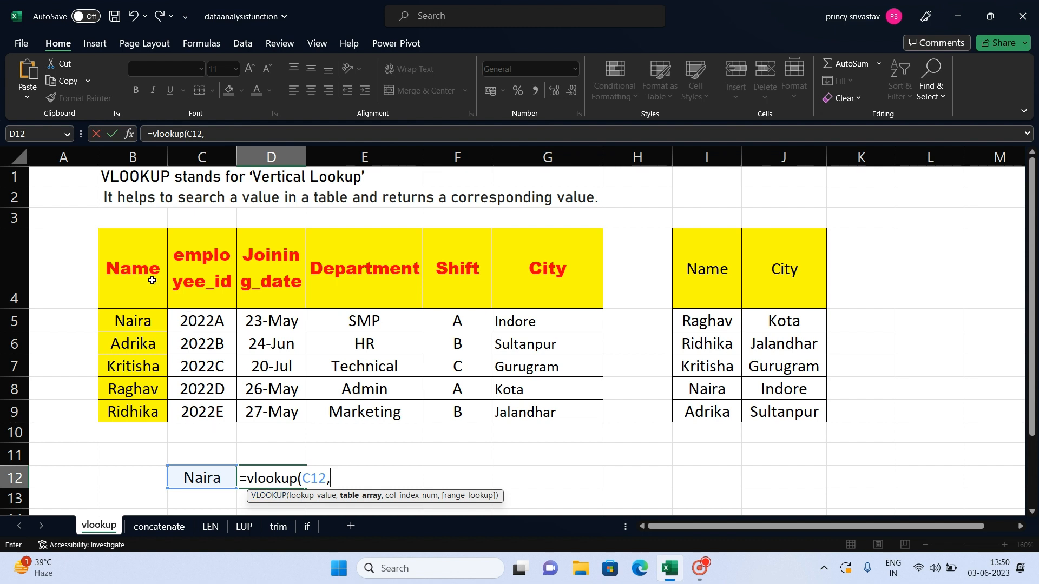
left_click_drag(135, 272, 563, 420)
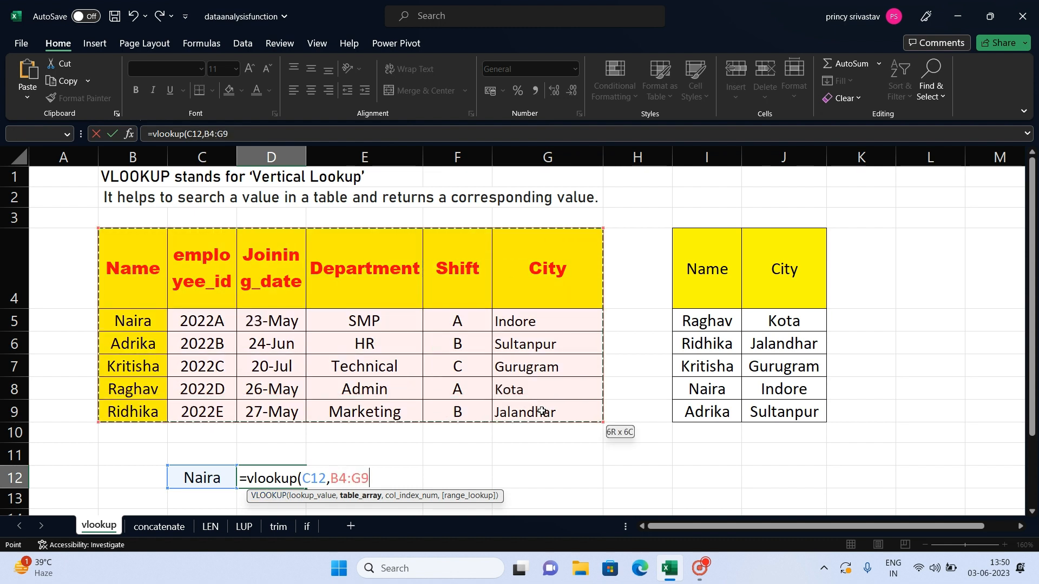
key("F4")
type(",")
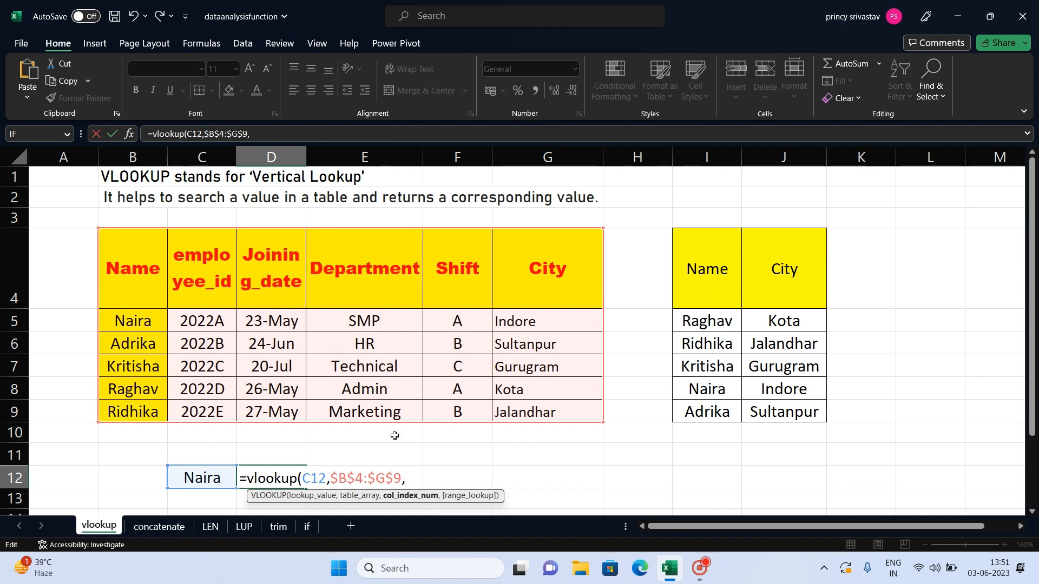
type("4,0")
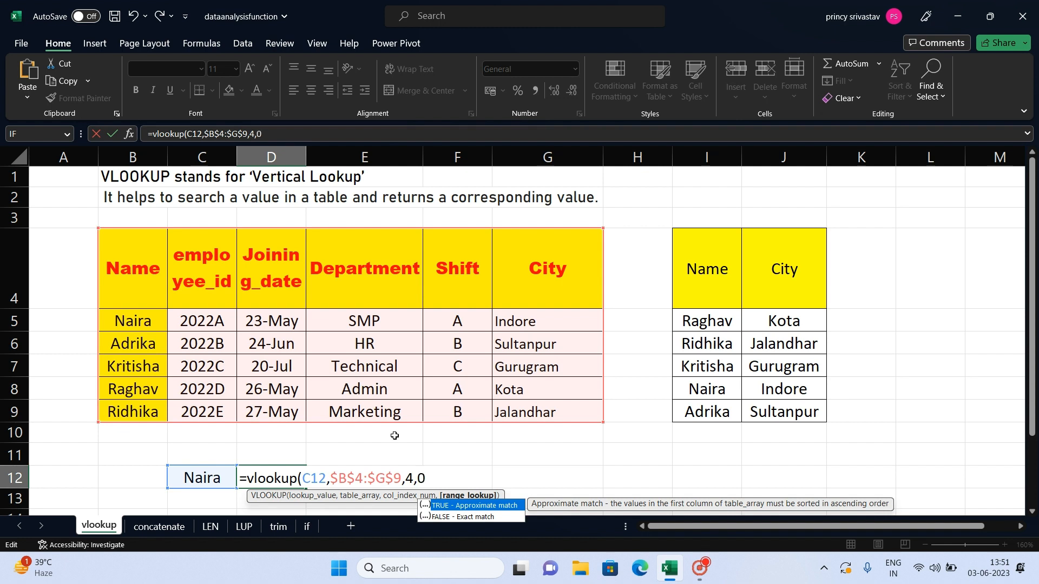
type(")")
key("Return")
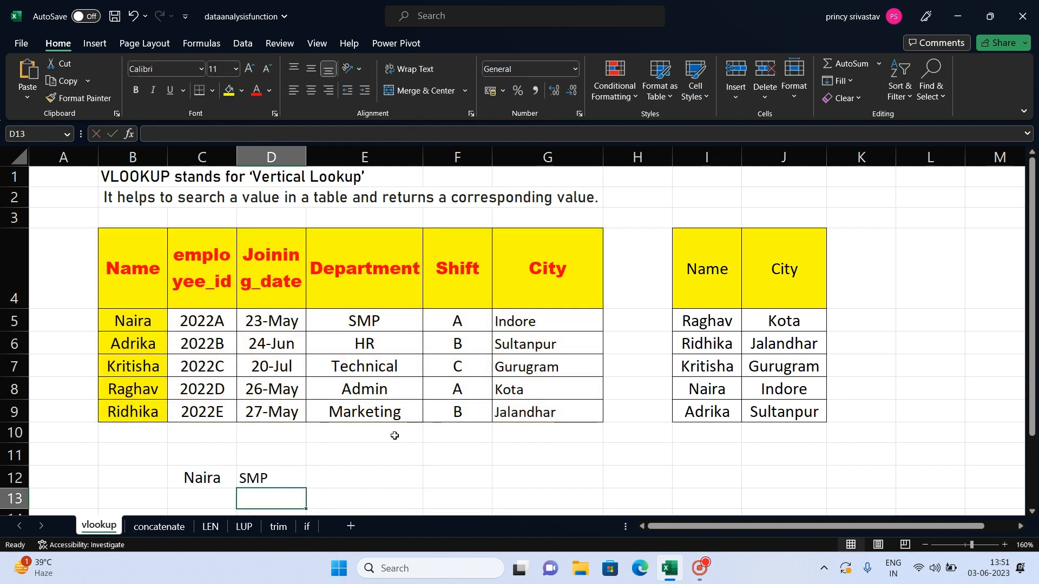
Compare the result in D12 with the first employee's name and department in row 5 of the employee table.
left_click(284, 475)
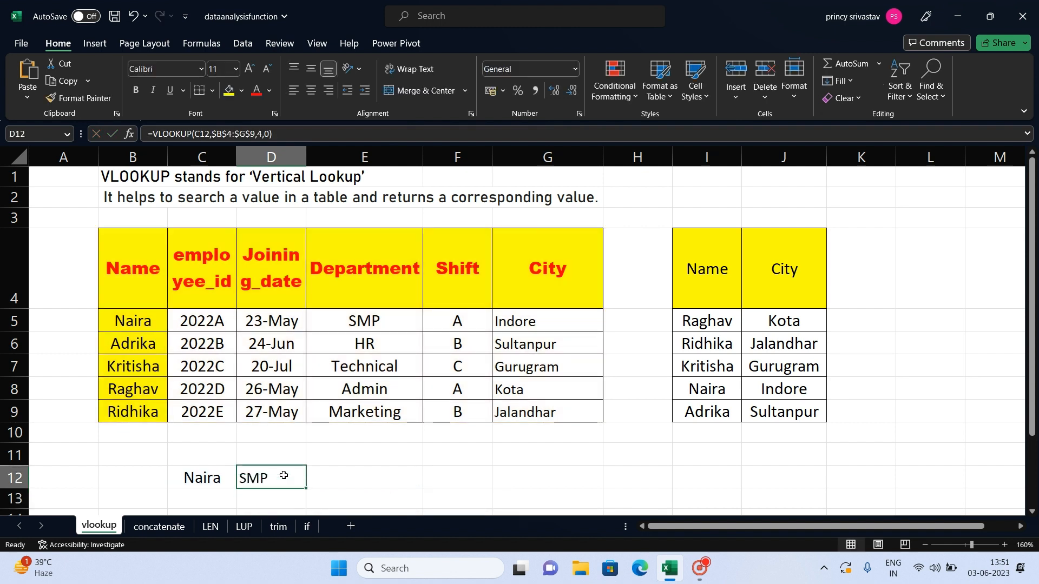
left_click(148, 323)
left_click(368, 318)
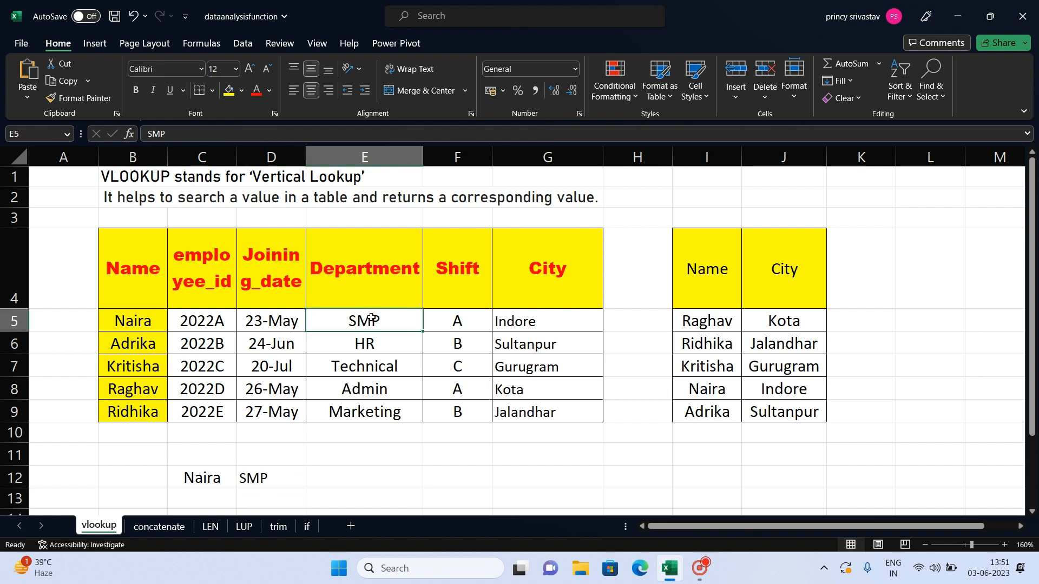
Replace the lookup name in C12 with the second employee's name and check the department lookup in D12.
left_click(205, 483)
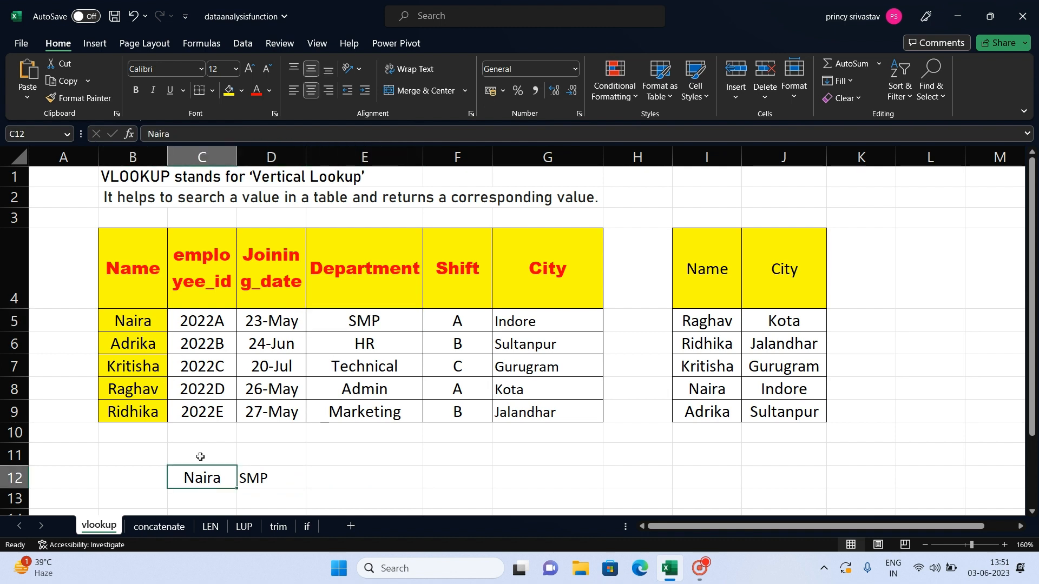
type("Adri")
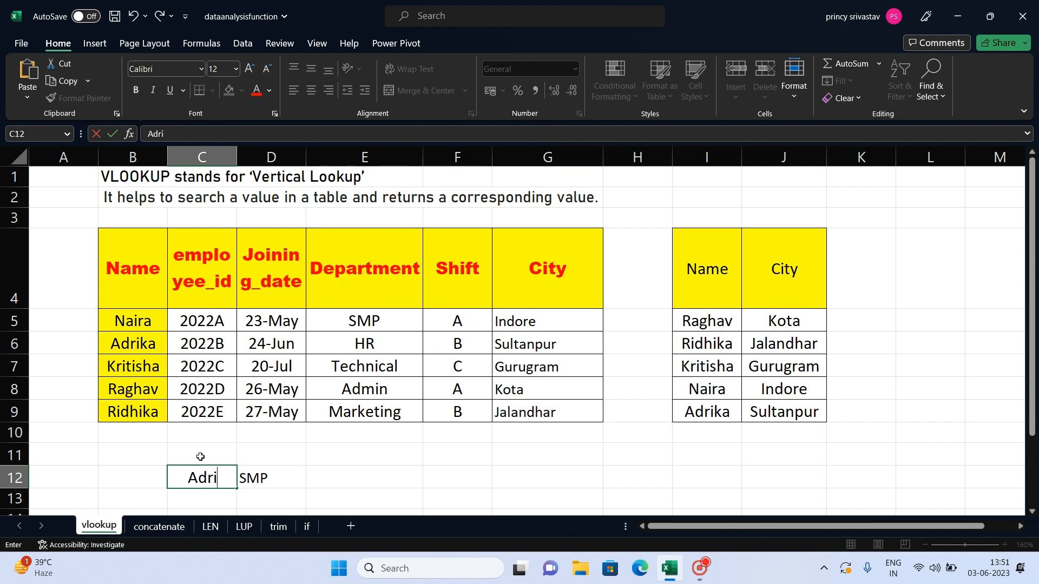
type("ka")
key("Return")
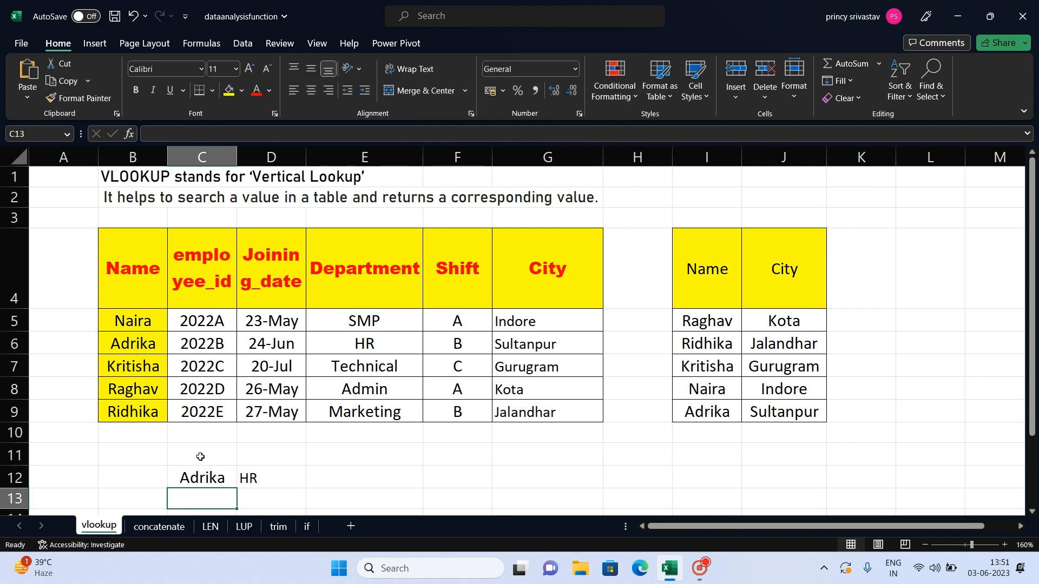
left_click(261, 481)
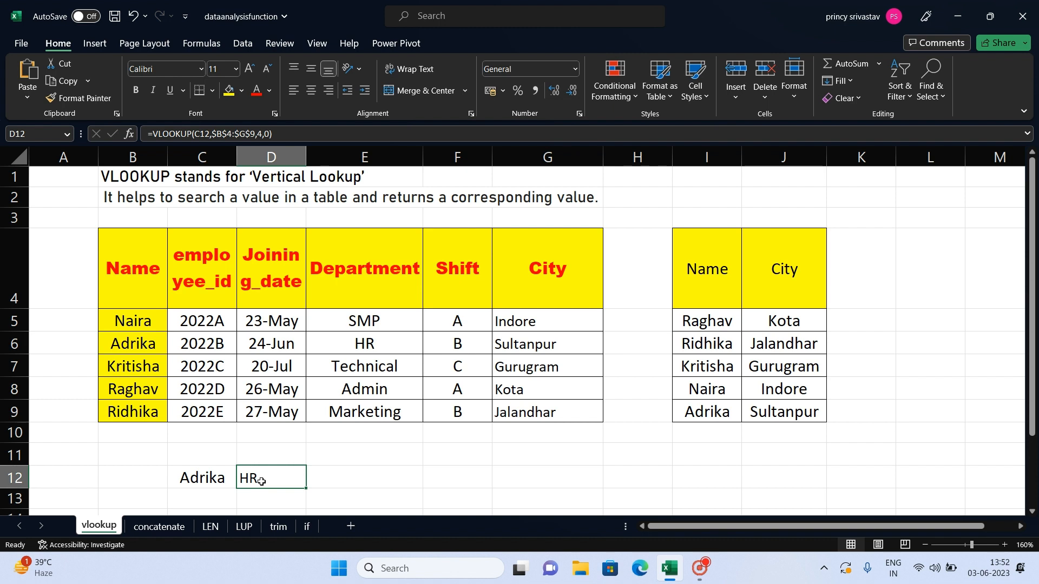
Open the concatenate sheet and examine the first data row's First Name and Last Name cells, B4 and C4.
left_click(146, 527)
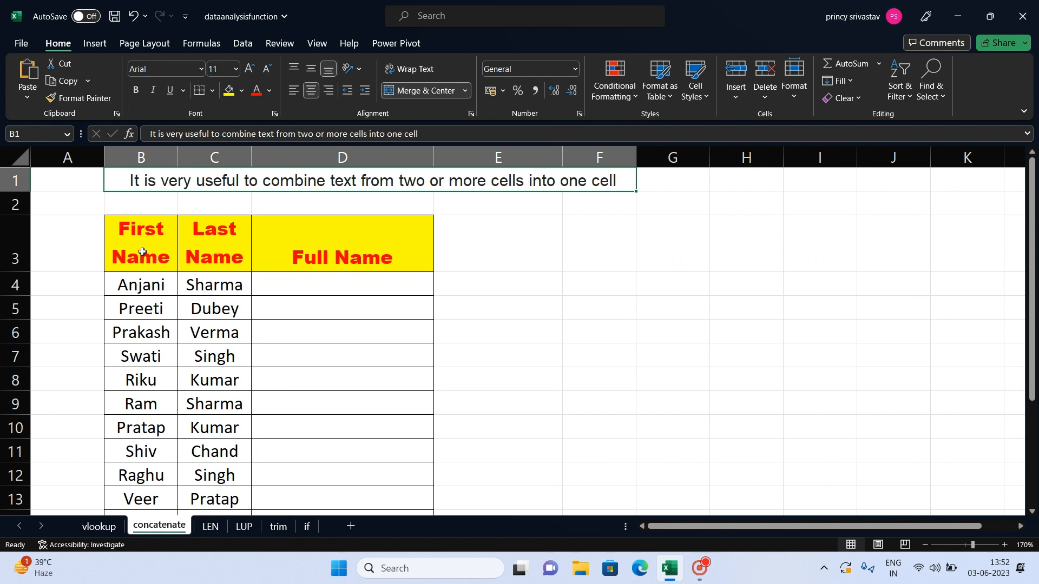
left_click(147, 286)
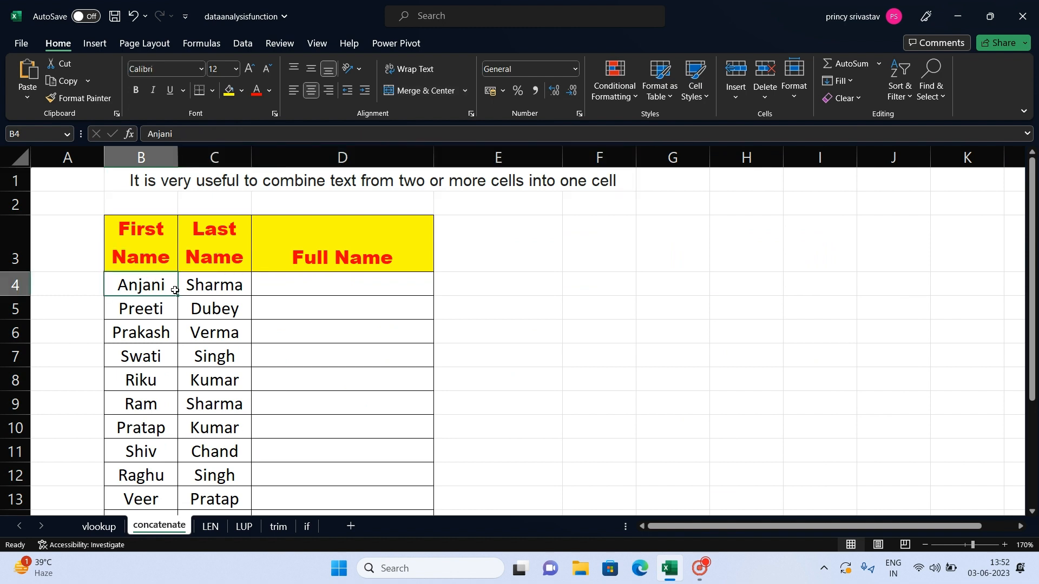
left_click(207, 285)
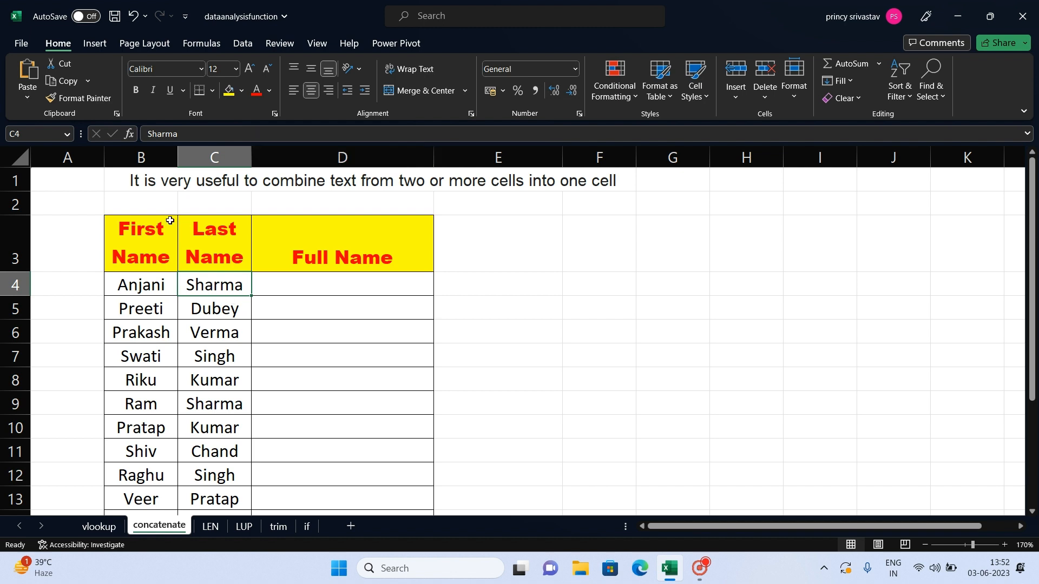
Examine the concatenate sheet's description in row 1, the name cells in row 4, and the First Name, Last Name and Full Name headers.
left_click(224, 185)
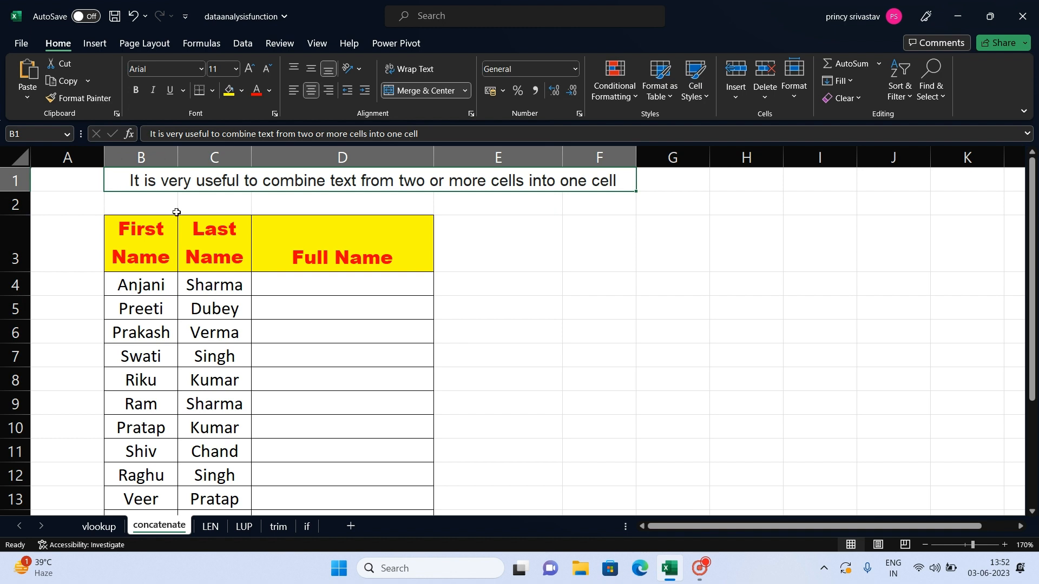
left_click(161, 280)
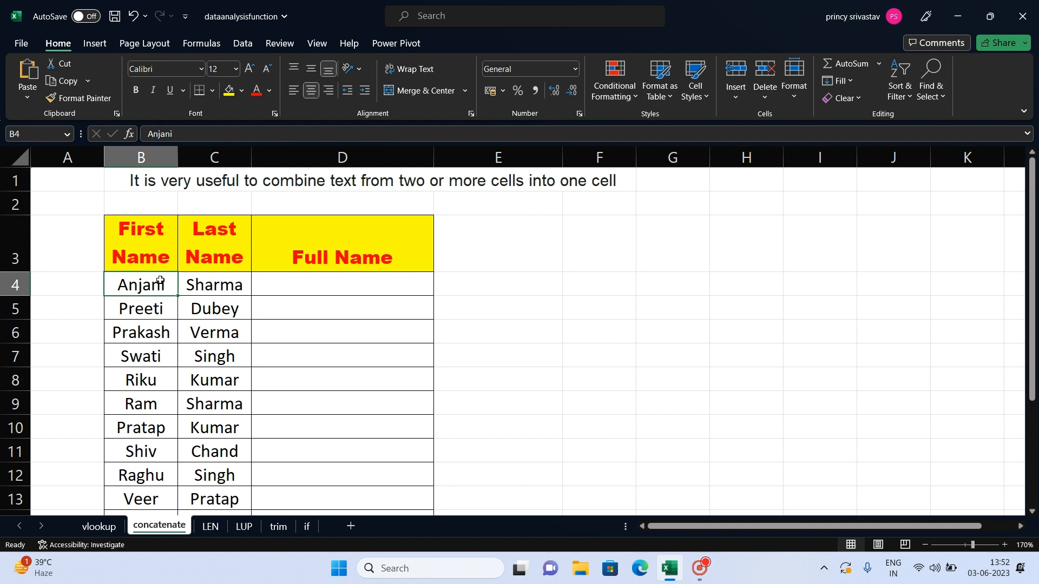
left_click(203, 287)
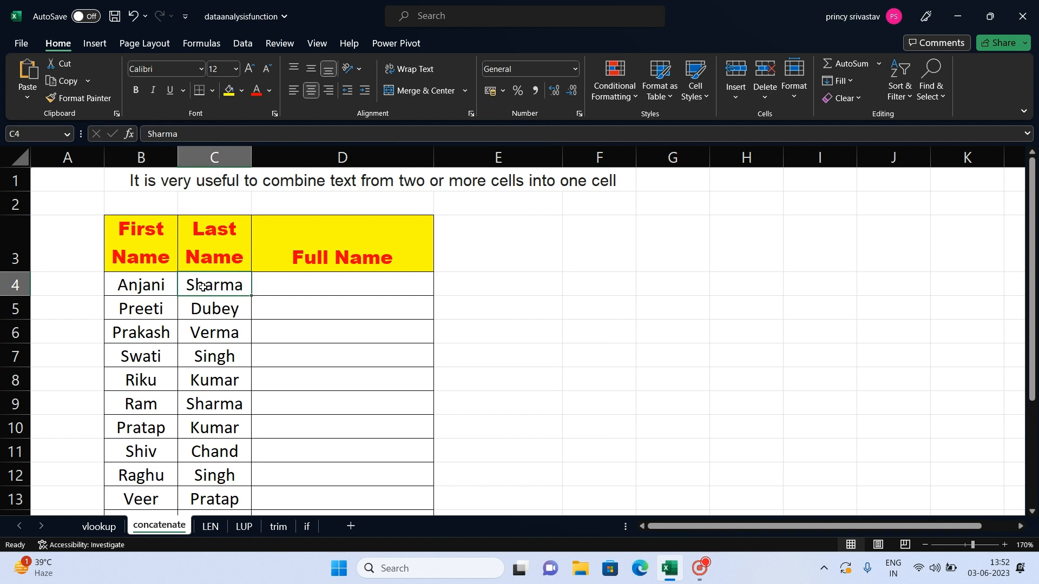
left_click(319, 280)
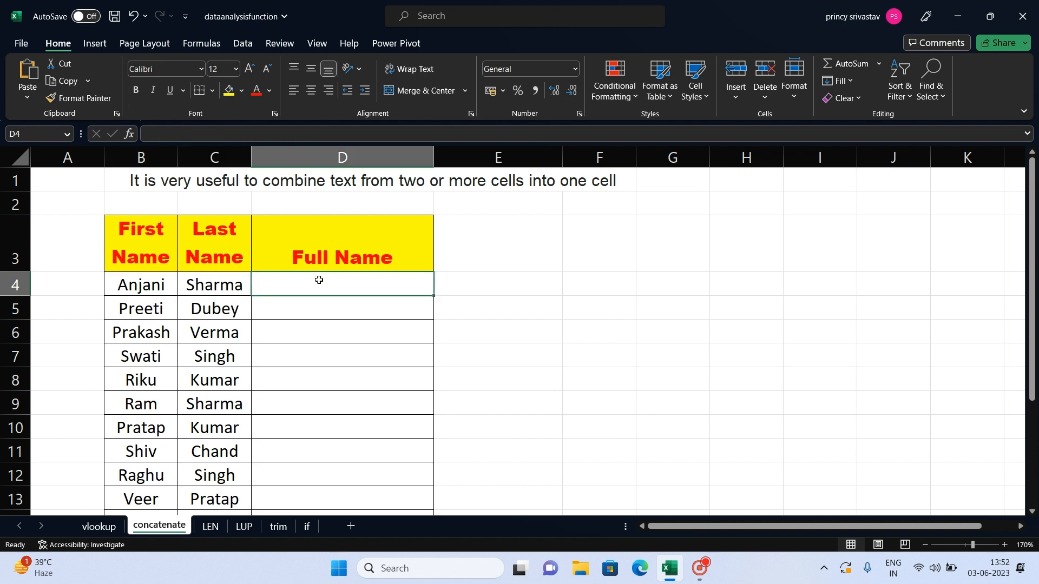
left_click_drag(148, 251, 215, 260)
left_click(214, 260)
left_click(370, 265)
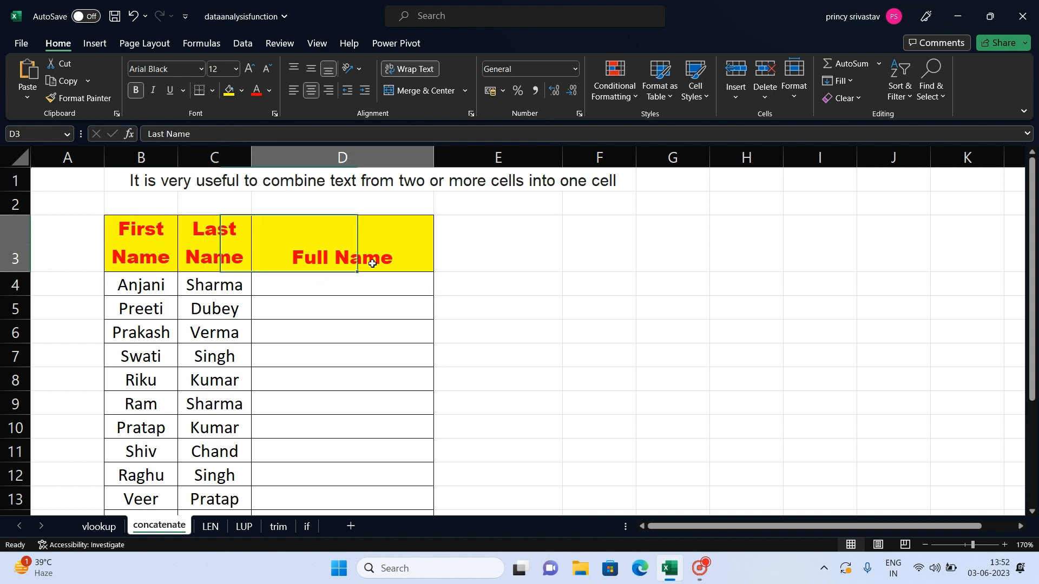
Enter =CONCATENATE(B4,C4) in cell D4 to join the first row's first and last names.
left_click(348, 288)
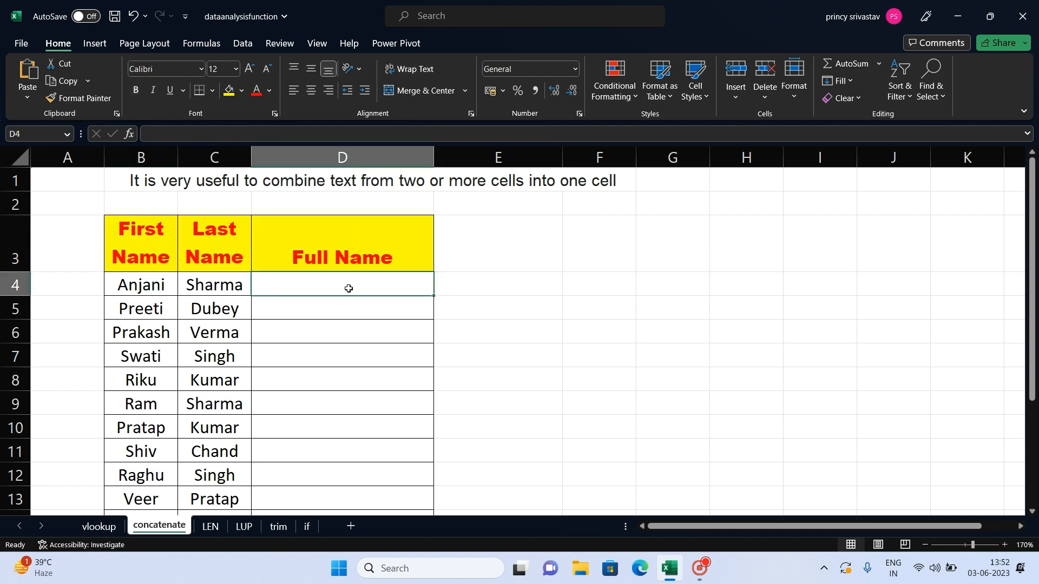
type("=con")
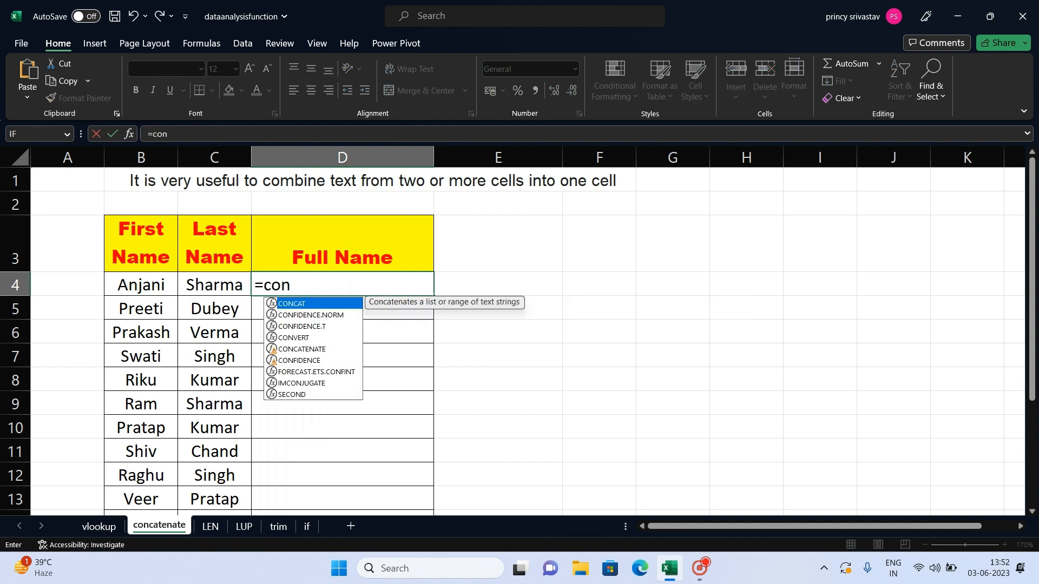
type("caten")
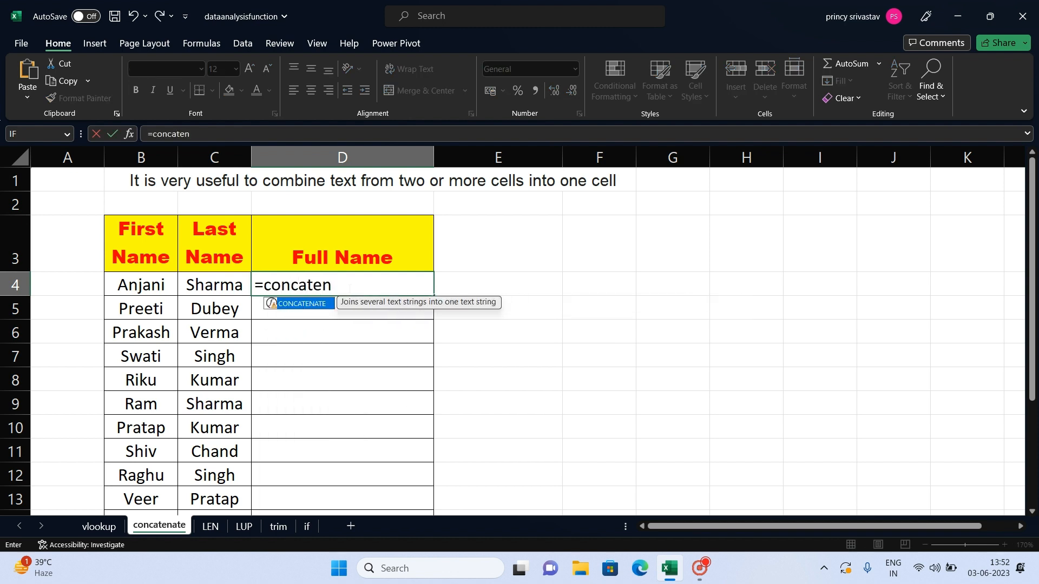
type("ate(")
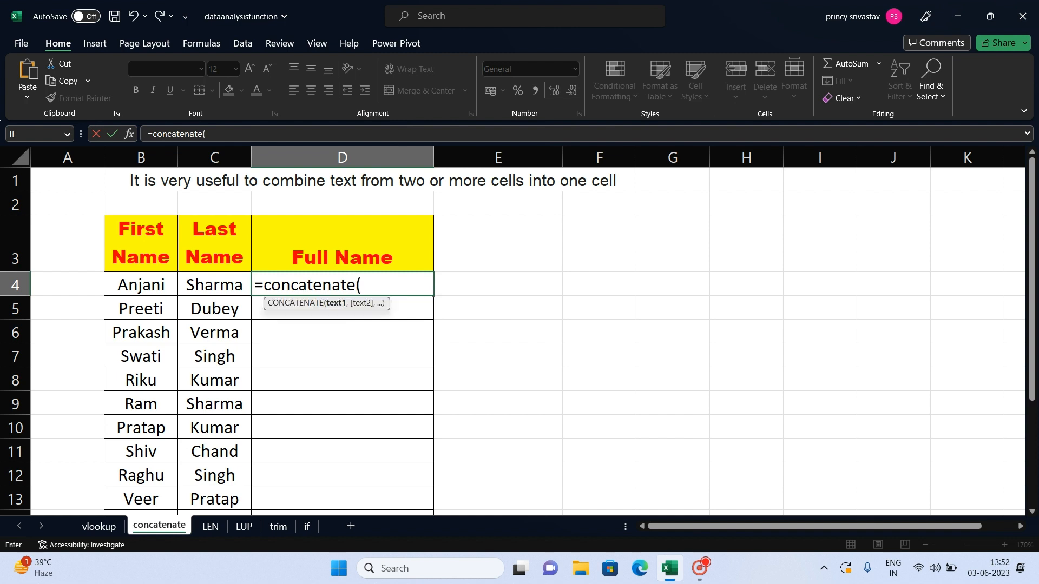
left_click(161, 282)
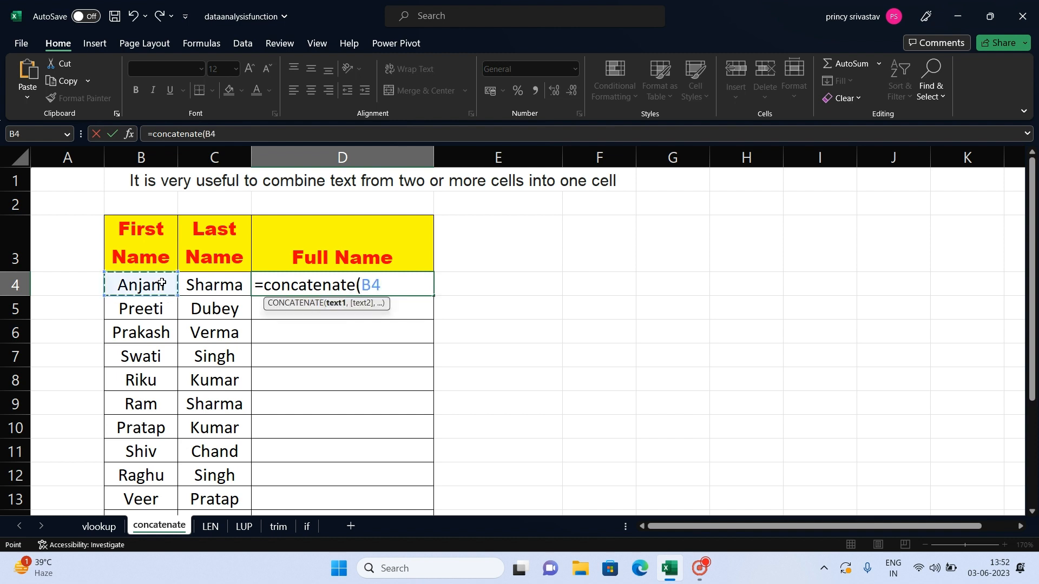
type(",")
left_click(213, 291)
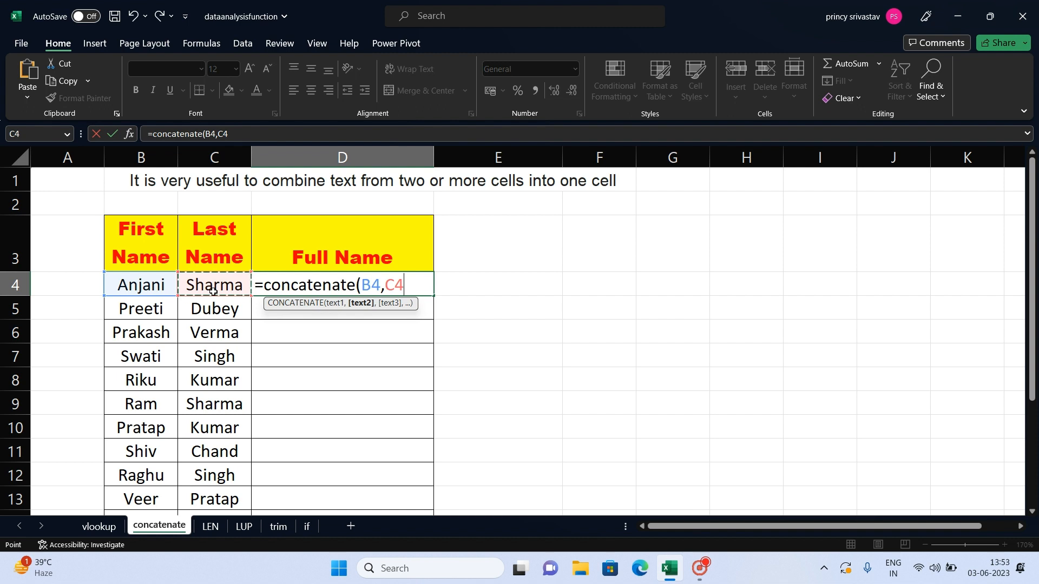
type(")")
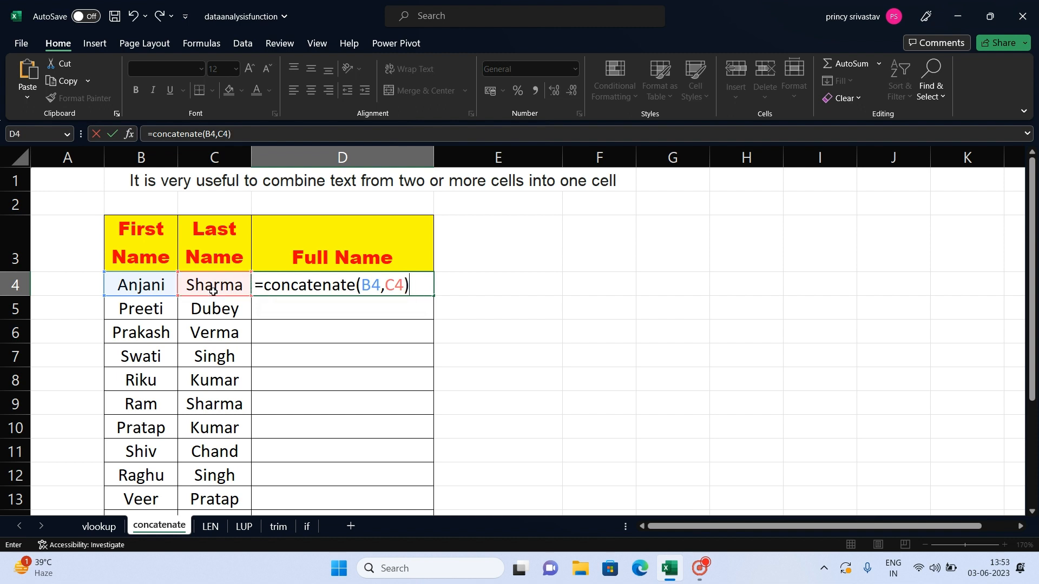
key("Return")
Copy the CONCATENATE formula from D4 down the Full Name column for all listed names and review the formula in D4.
left_click(401, 288)
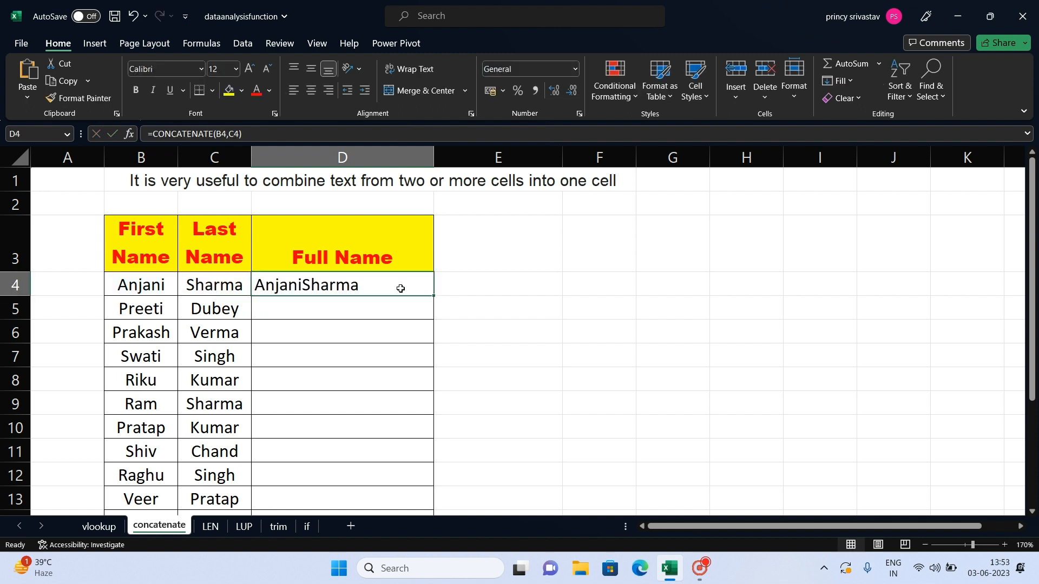
double_click(436, 296)
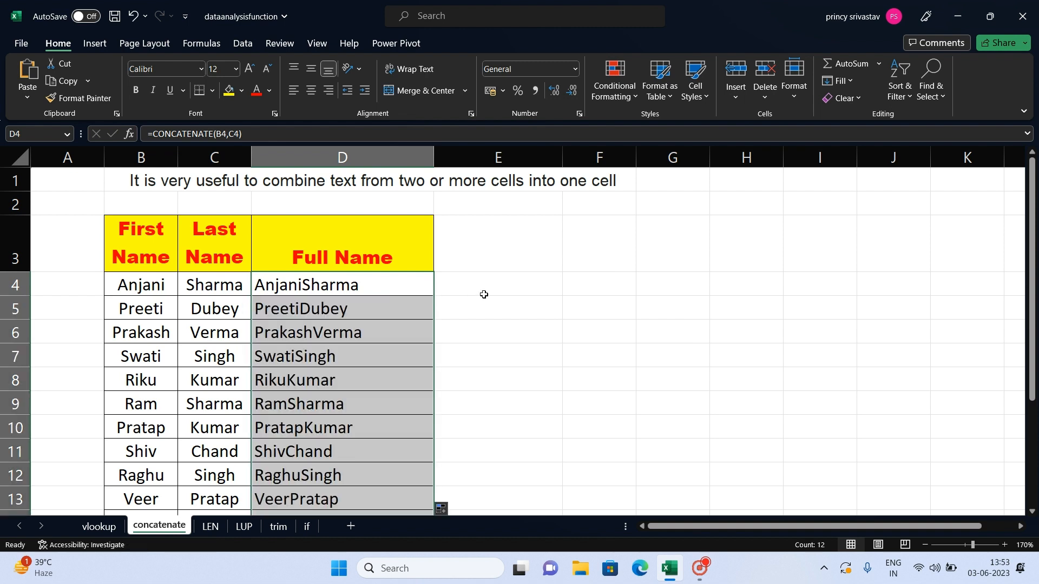
double_click(407, 285)
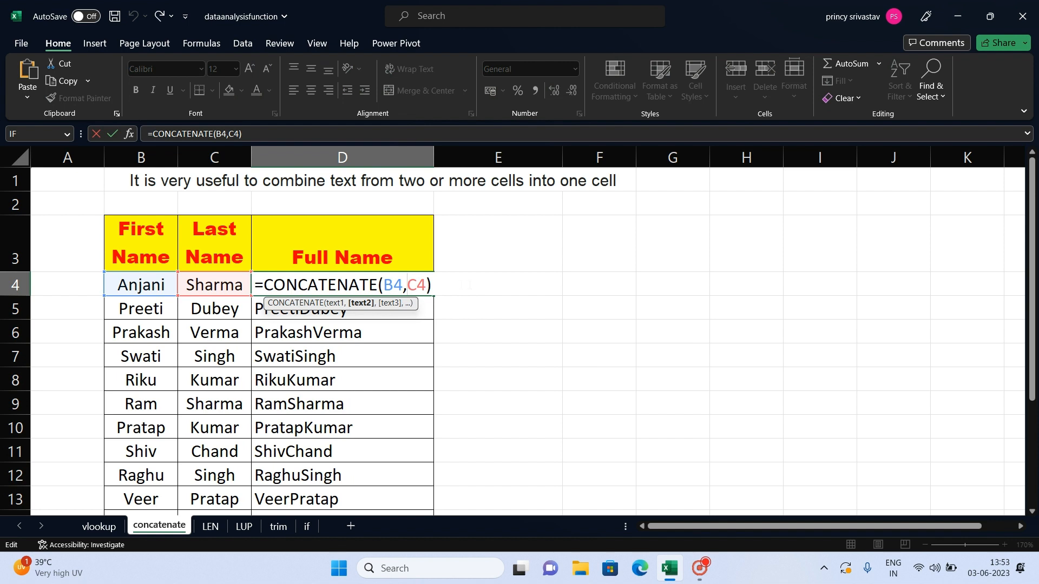
key("Escape")
Enter =B4&C4 in cell E4 to join the first and last names with the ampersand operator.
left_click(474, 286)
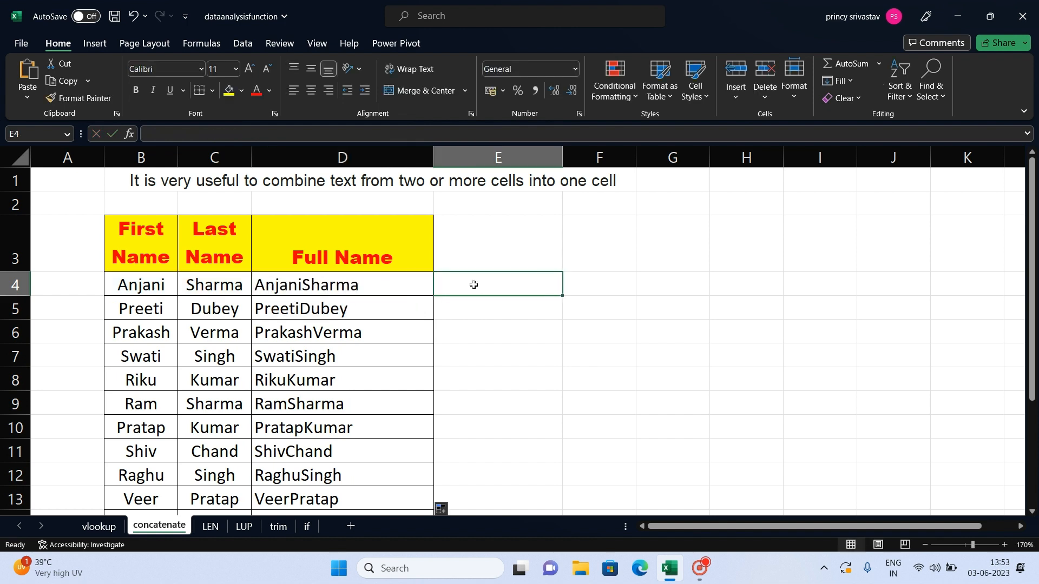
type("=")
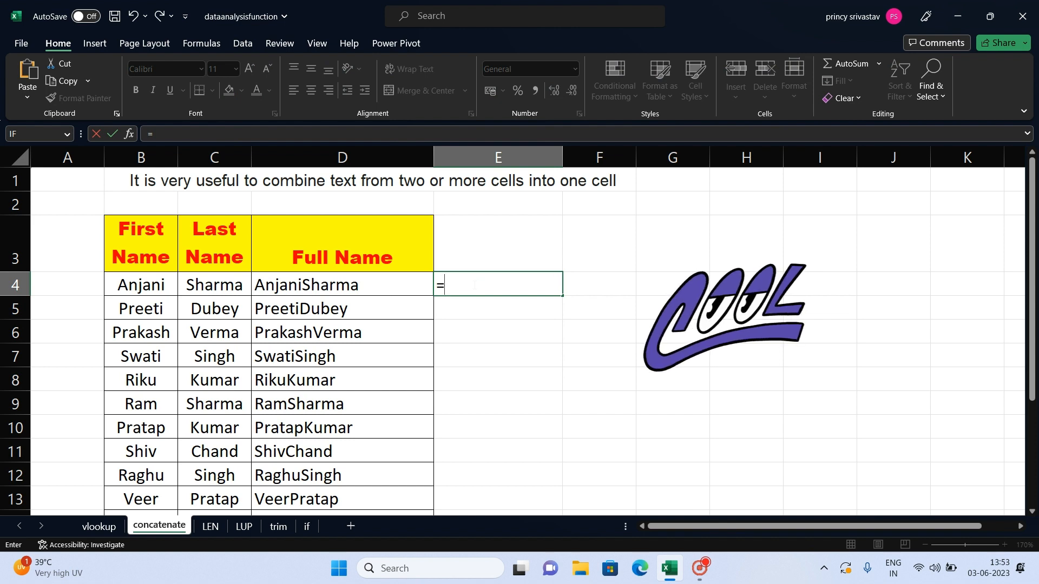
left_click(138, 290)
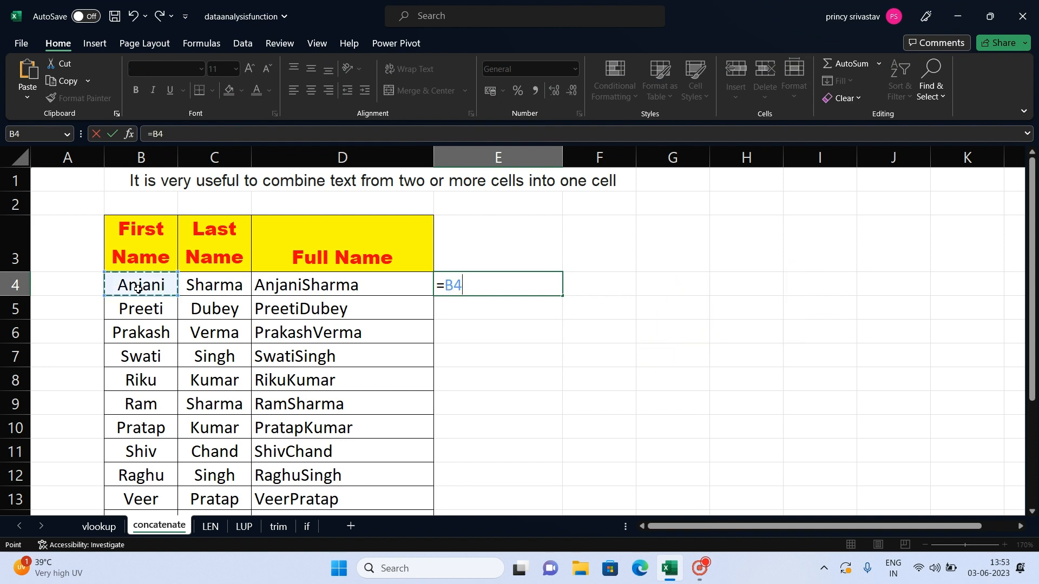
type("&")
left_click(214, 291)
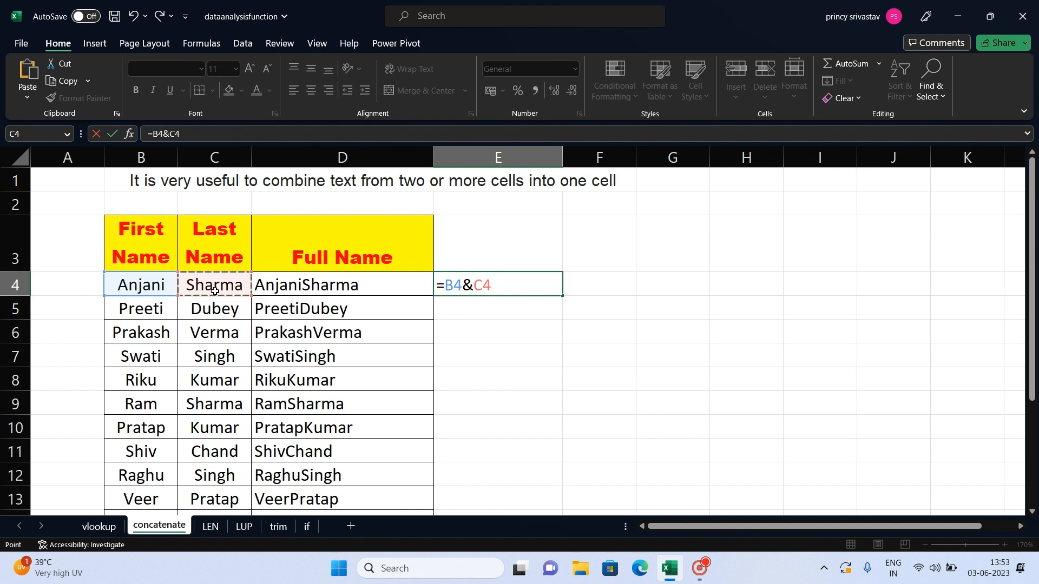
key("Return")
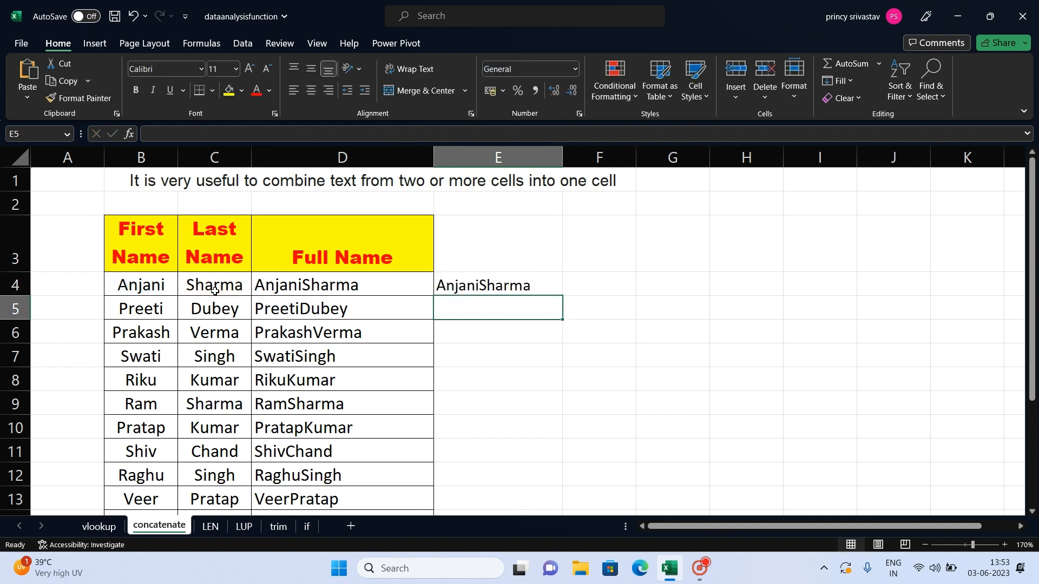
Review the ampersand formula in E4 and copy it down column E for all listed names.
double_click(532, 279)
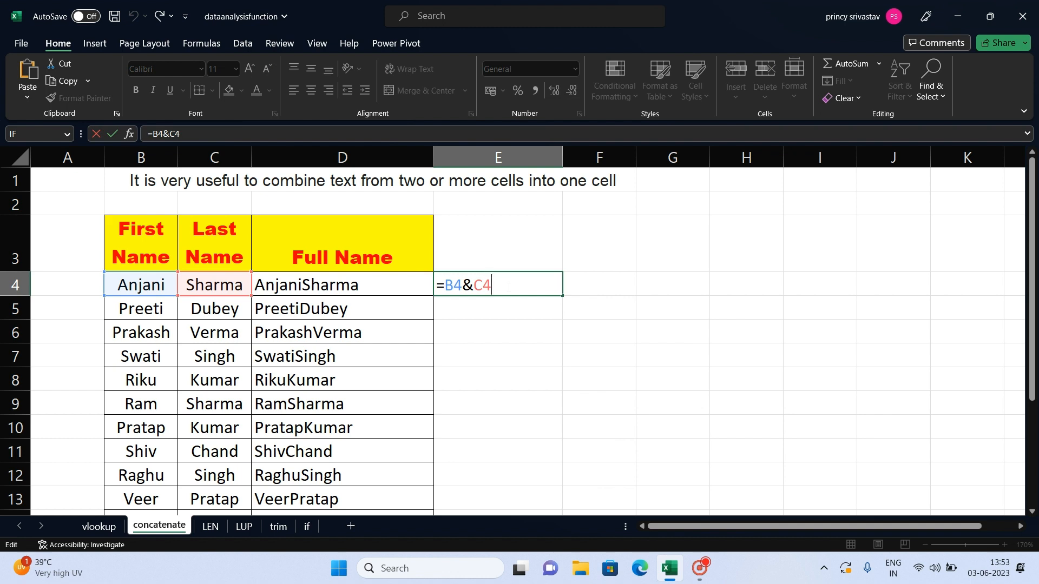
type("&")
key("BackSpace")
key("Return")
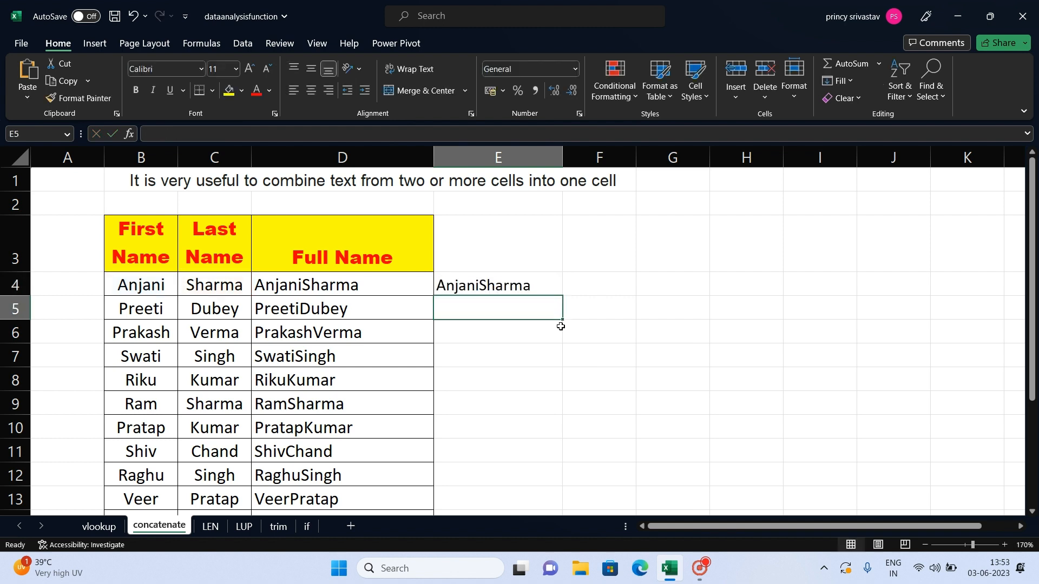
left_click(544, 287)
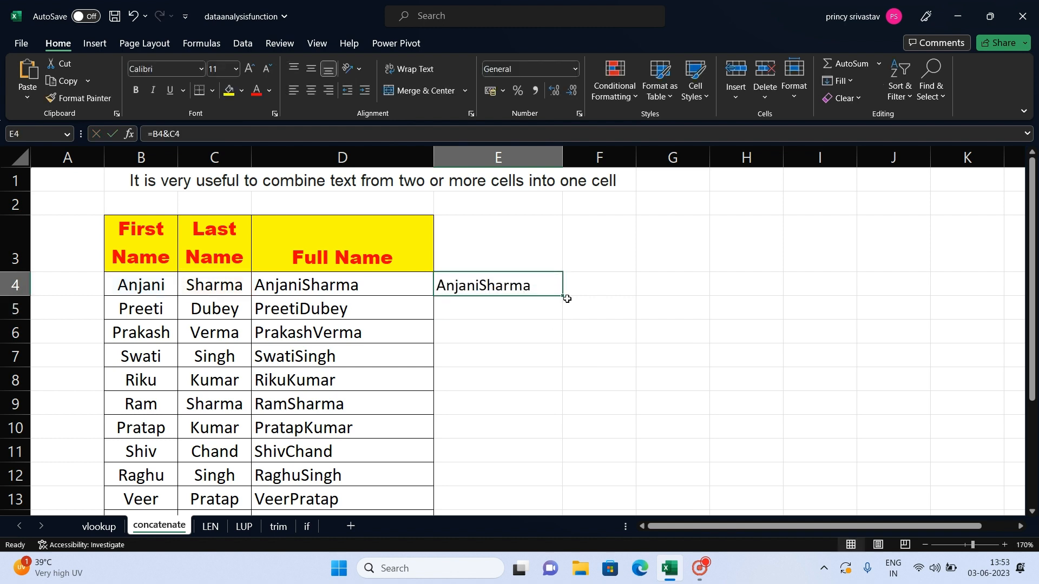
double_click(563, 296)
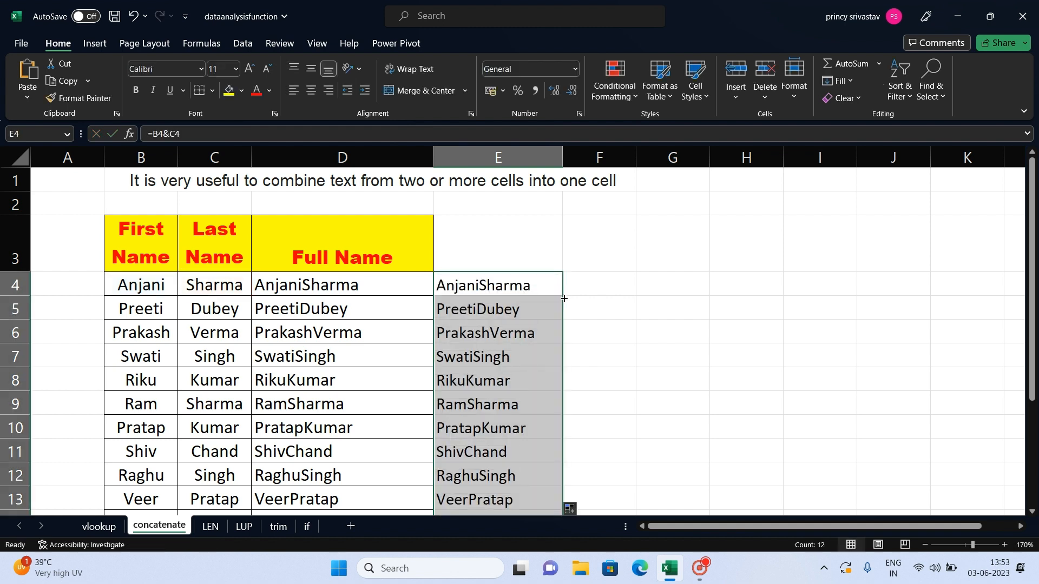
left_click(500, 326)
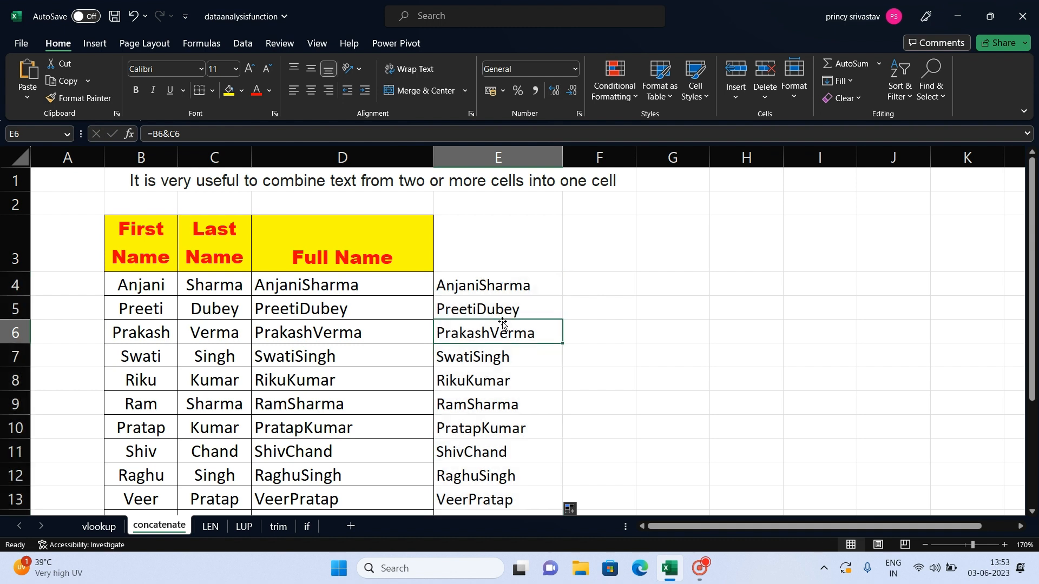
Open the LEN sheet and examine the first and last text entries, B4 and B10.
left_click(210, 527)
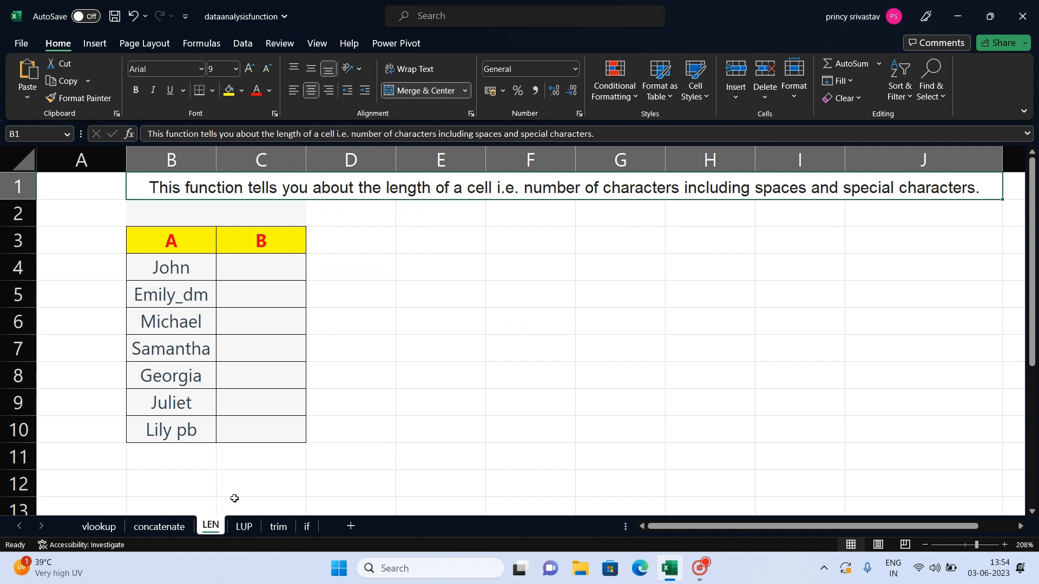
left_click(184, 274)
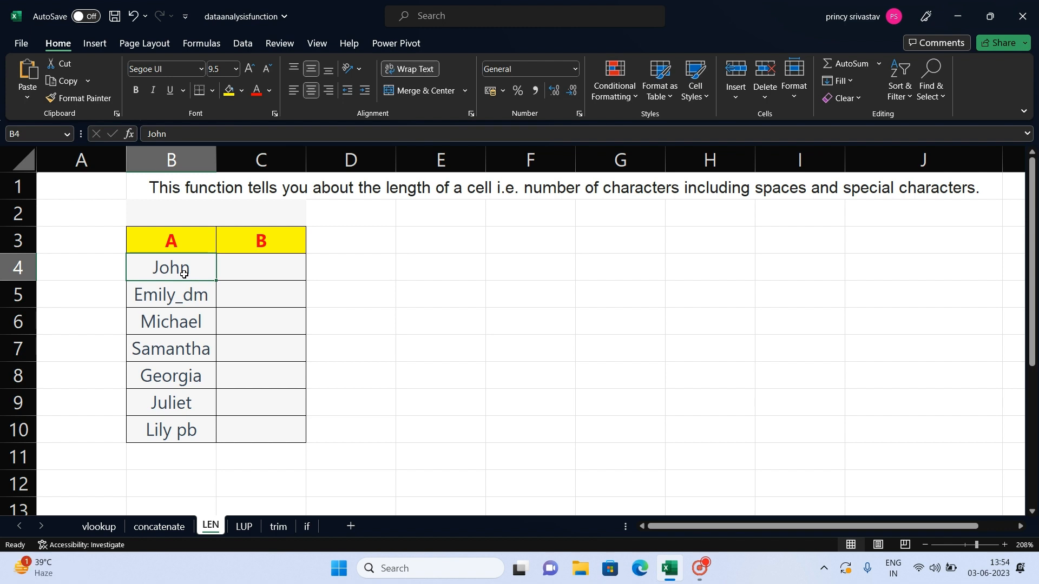
left_click(177, 431)
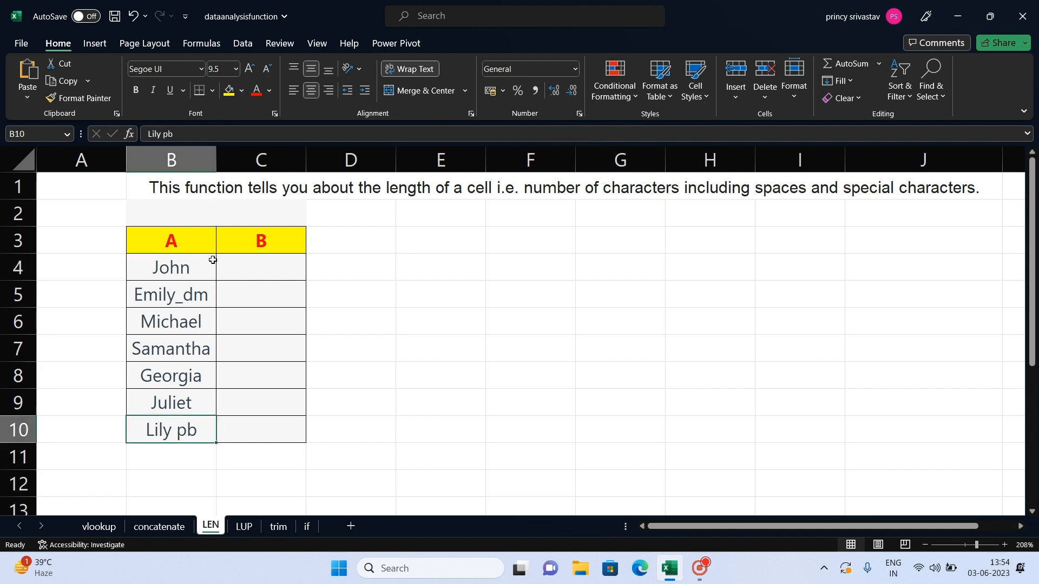
Enter =LEN(B4) in cell C4 to count the characters of the text in B4.
left_click(273, 272)
type("=l")
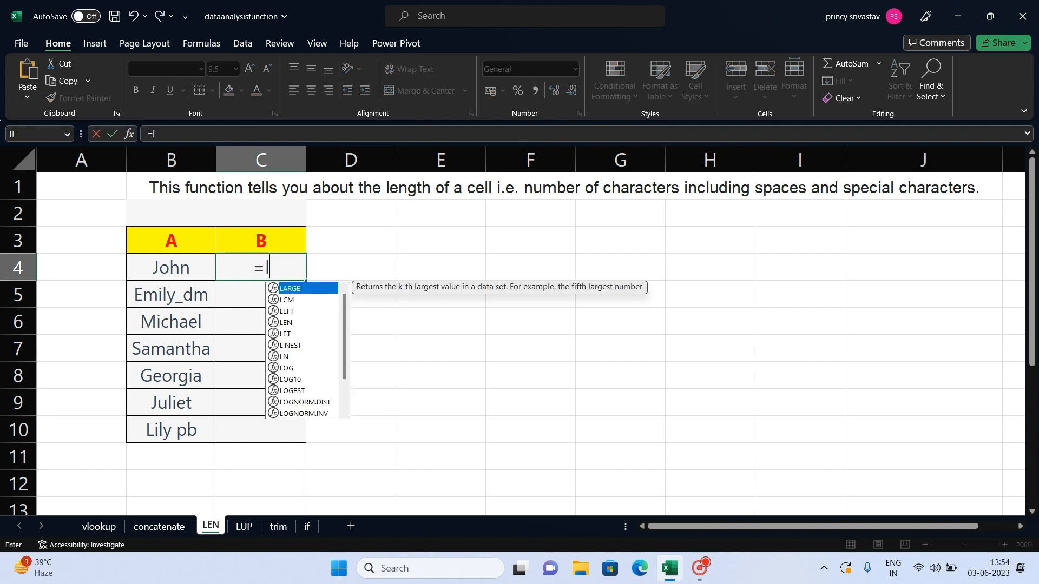
type("en")
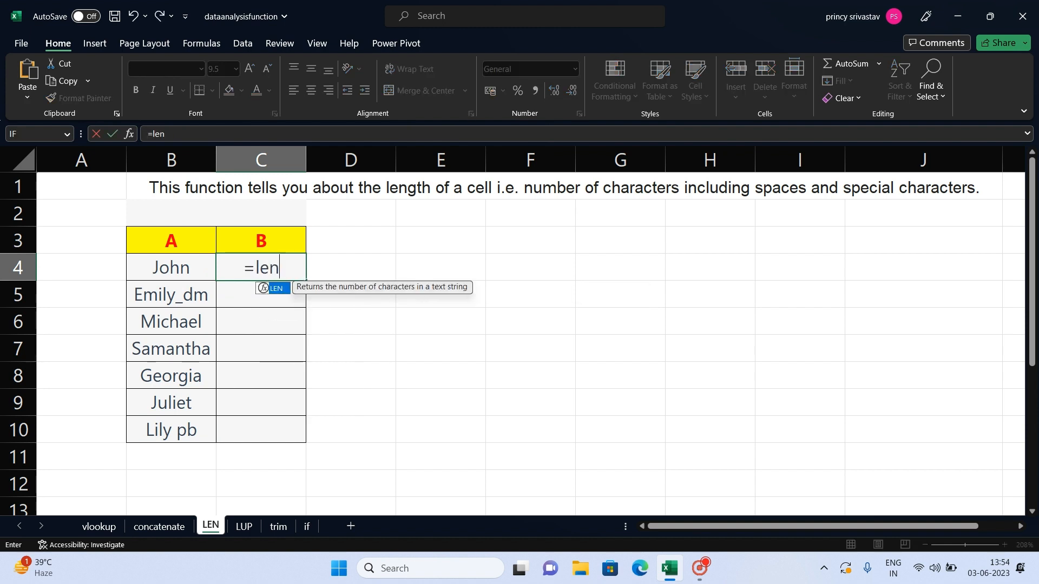
type("(")
left_click(173, 277)
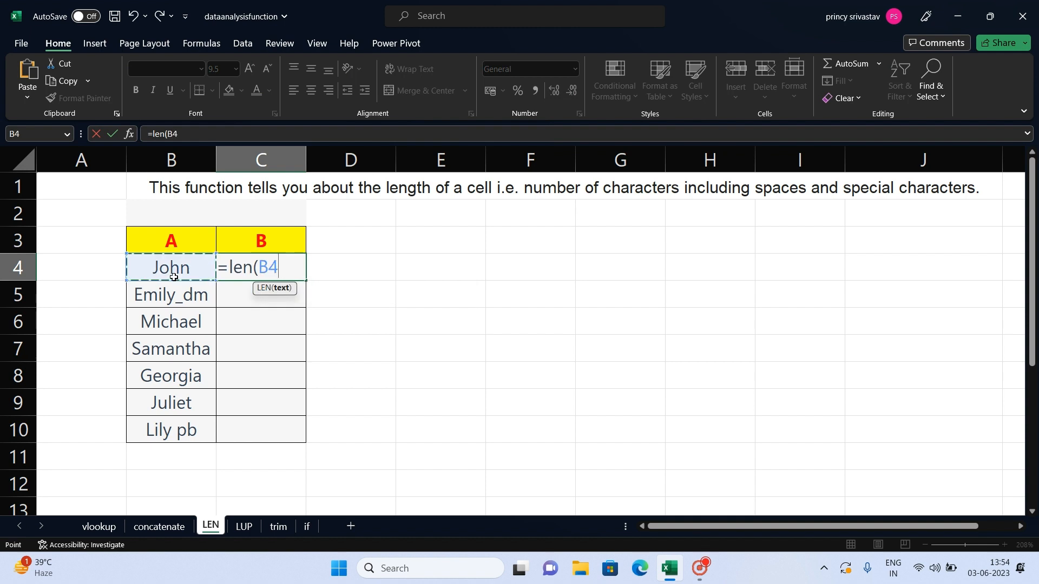
type(")")
key("Return")
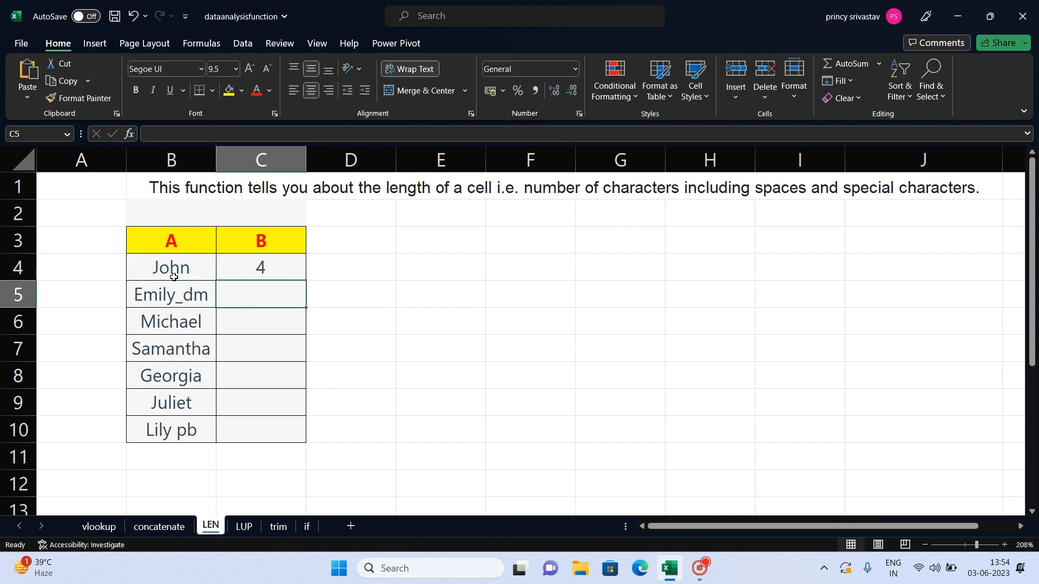
Compare the characters of the text in B4 with the LEN result in C4.
left_click(194, 270)
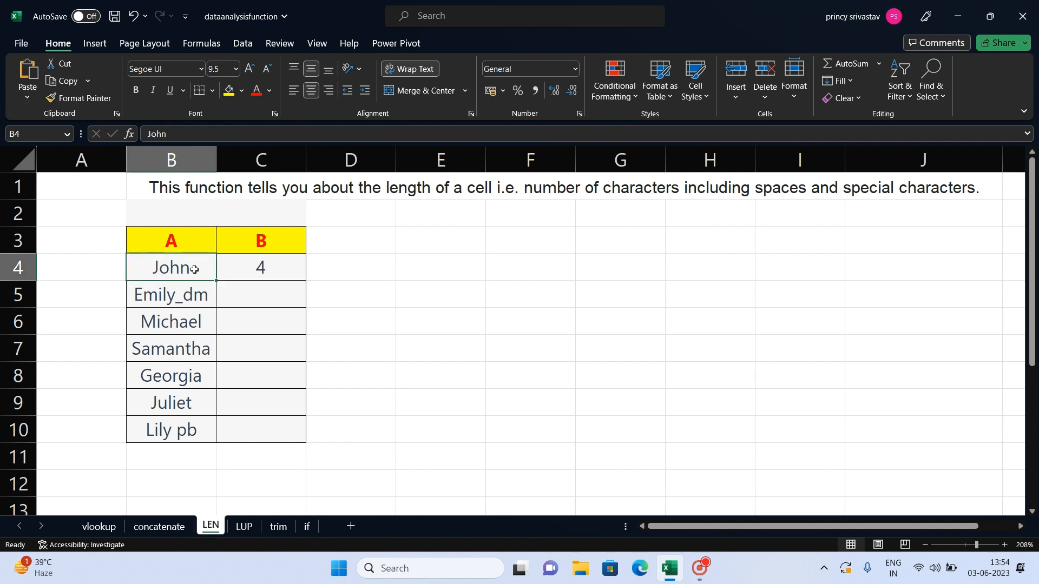
double_click(194, 269)
left_click_drag(190, 269, 153, 270)
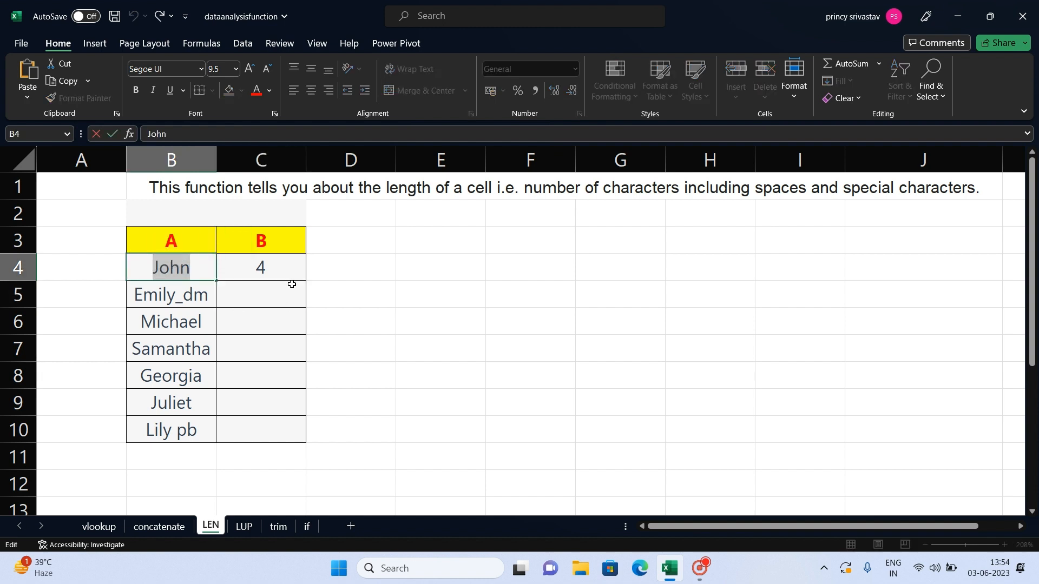
left_click(284, 265)
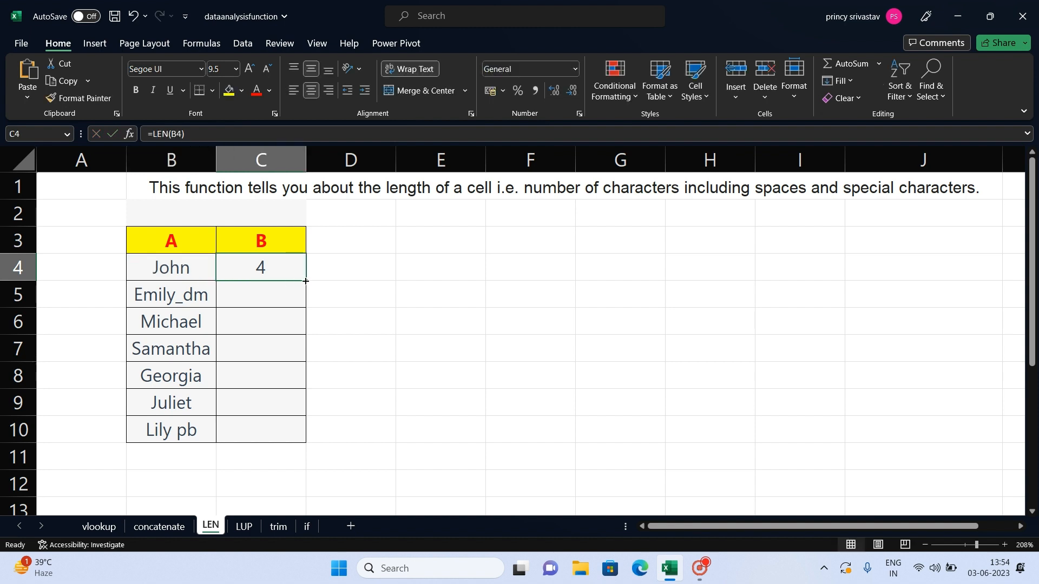
Copy the LEN formula from C4 down to C10 and compare the text in B5 with its character count.
double_click(306, 281)
left_click(186, 295)
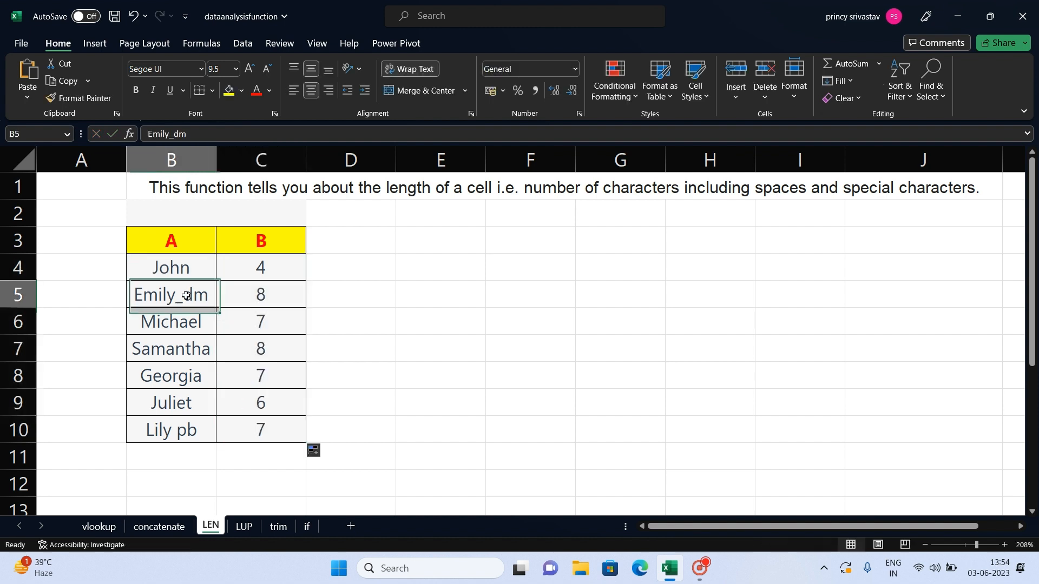
double_click(212, 295)
left_click_drag(212, 295, 111, 290)
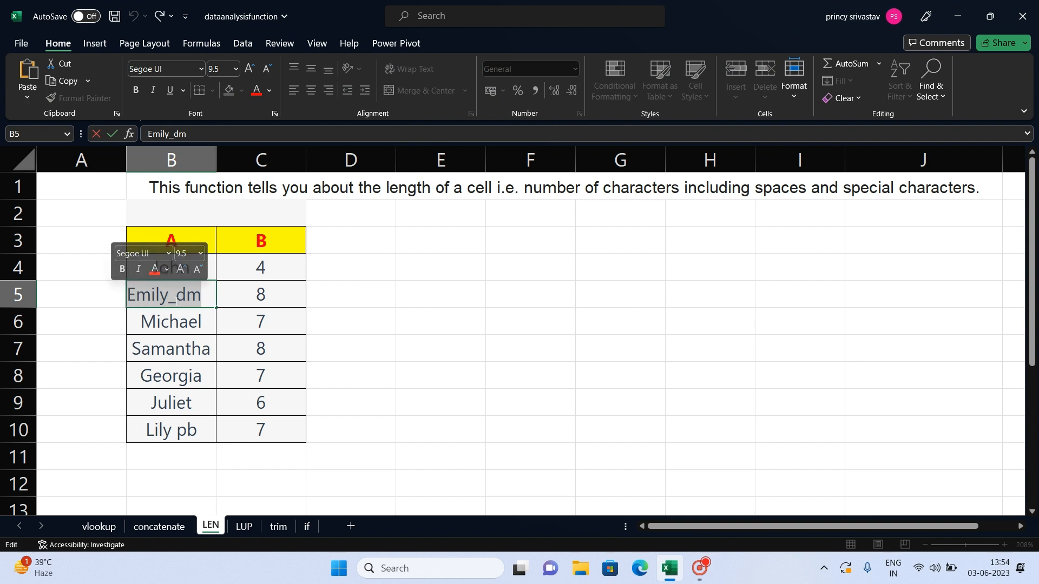
left_click_drag(177, 300, 167, 302)
key("Escape")
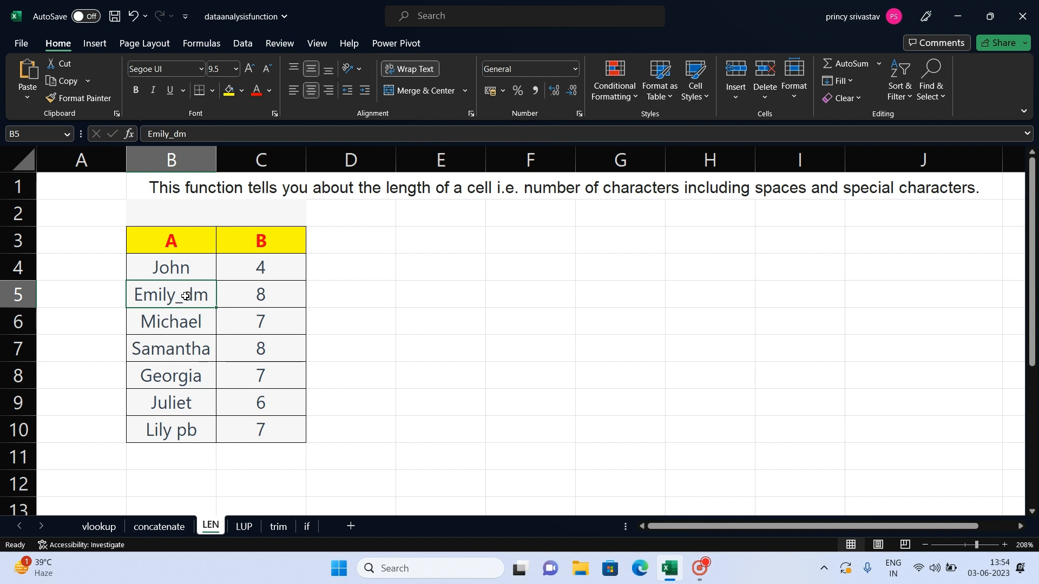
left_click(261, 298)
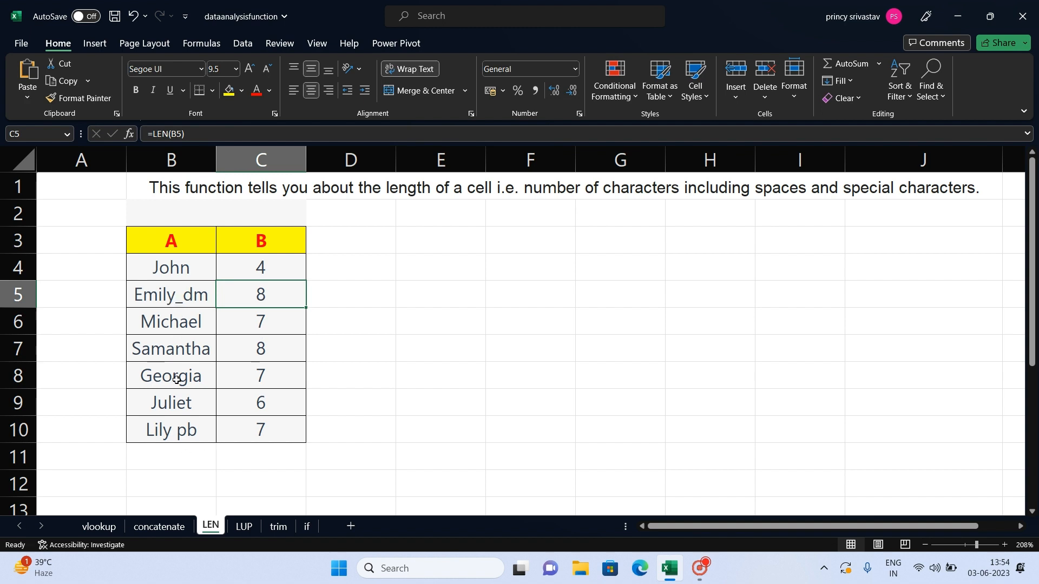
Examine the characters of the text in B10, including the space, leaving the cell unchanged.
double_click(194, 423)
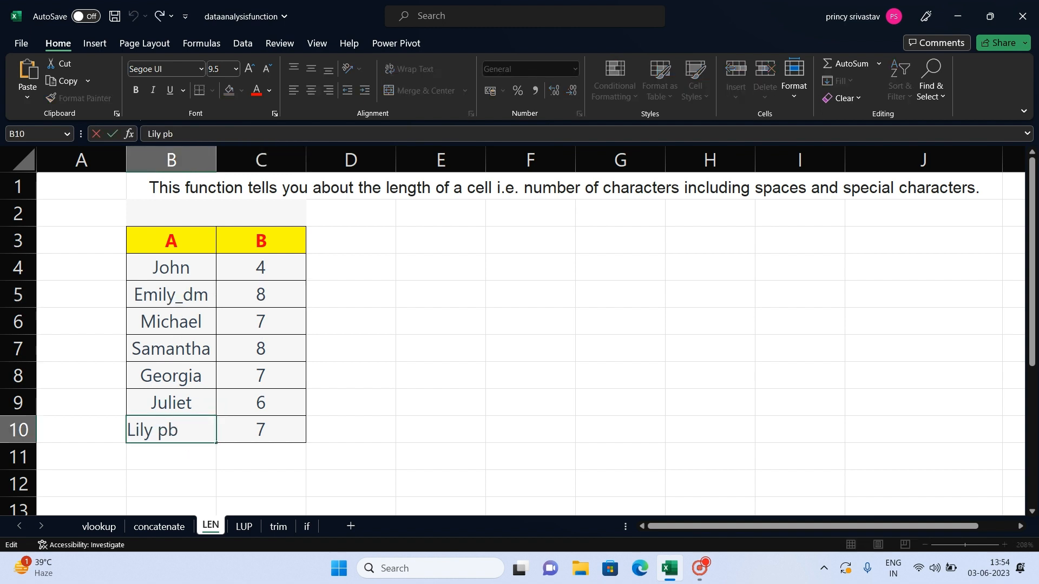
left_click_drag(178, 430, 128, 431)
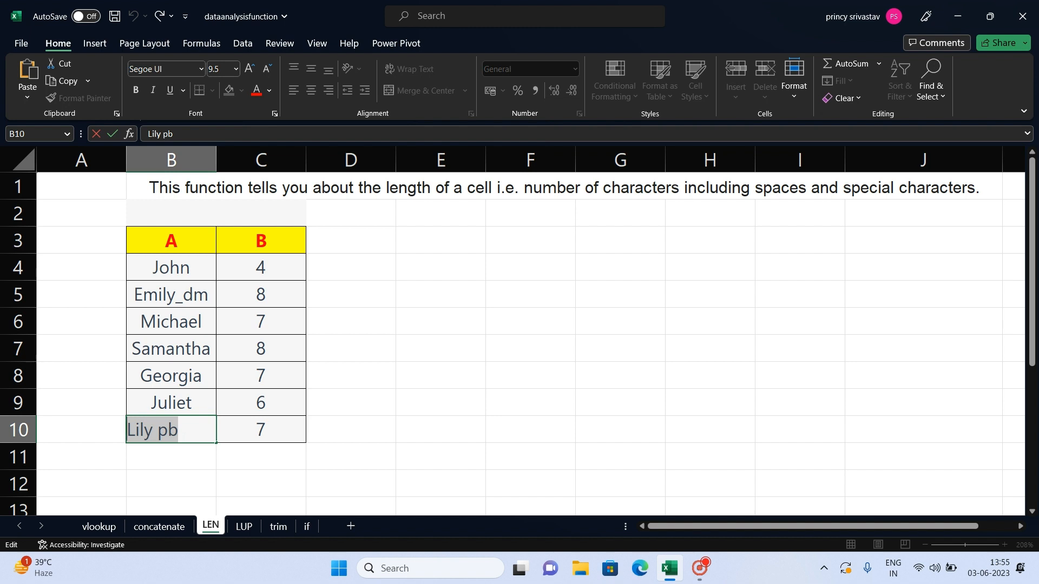
key("Escape")
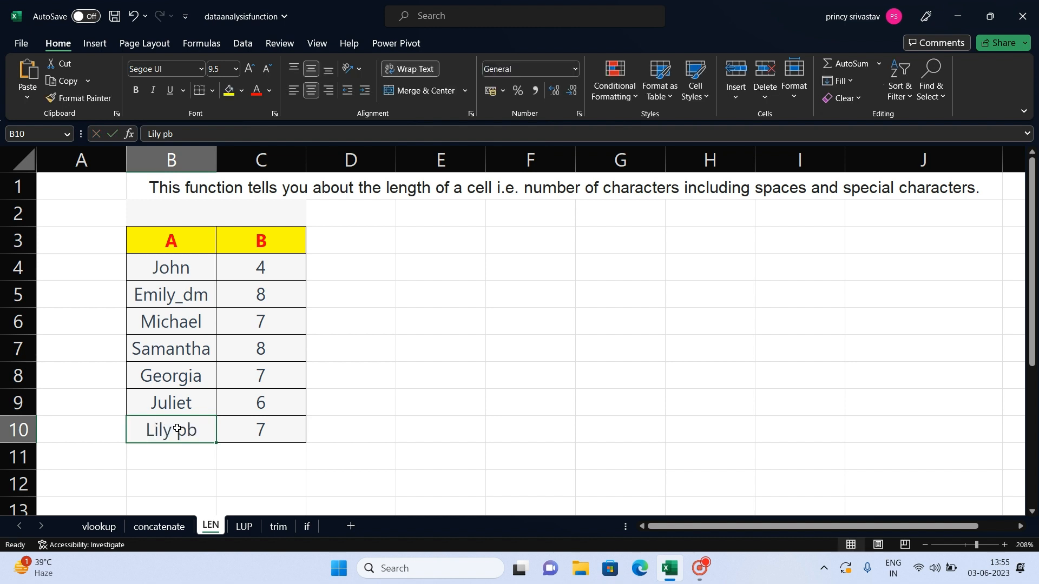
Insert an extra space between the two words in B10 and check the LEN result in C10.
double_click(177, 429)
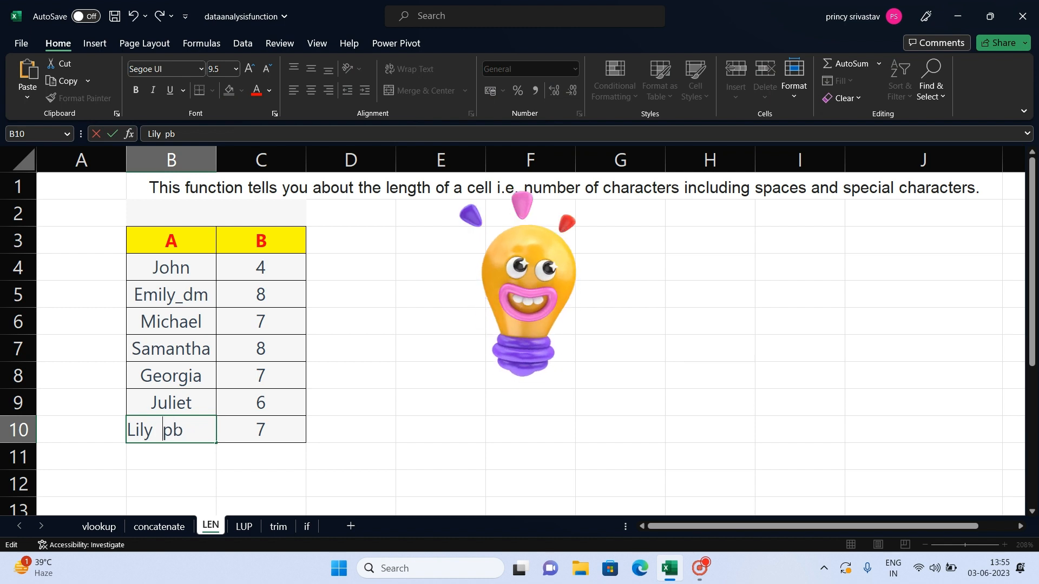
key("Return")
left_click(285, 429)
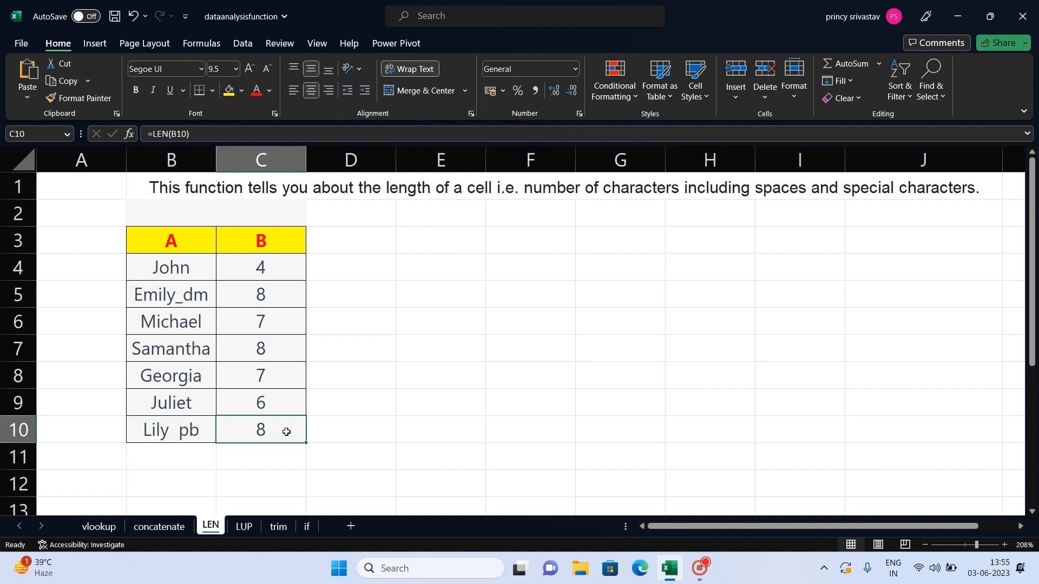
left_click_drag(207, 293, 204, 295)
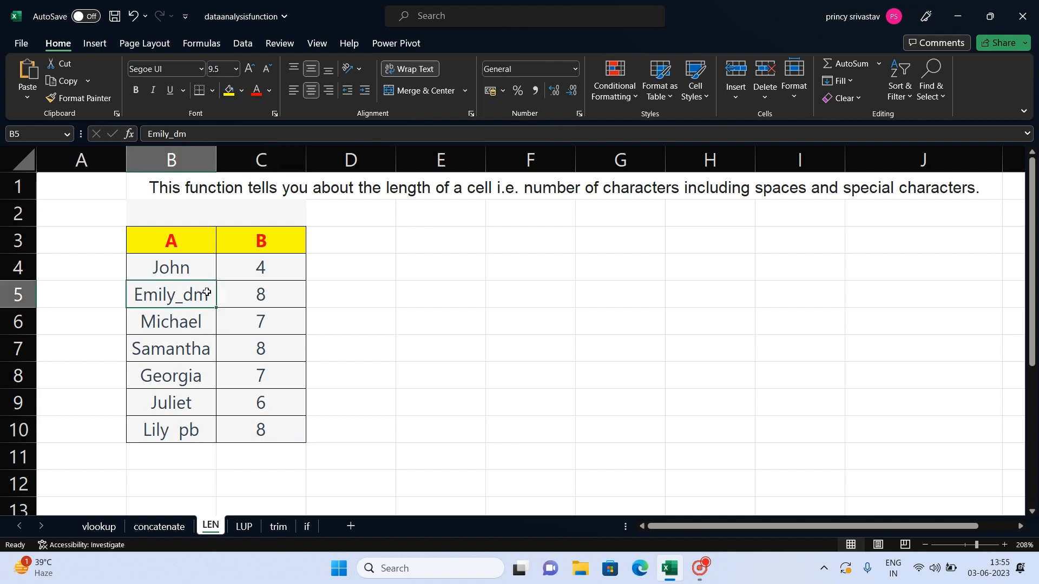
left_click(201, 430)
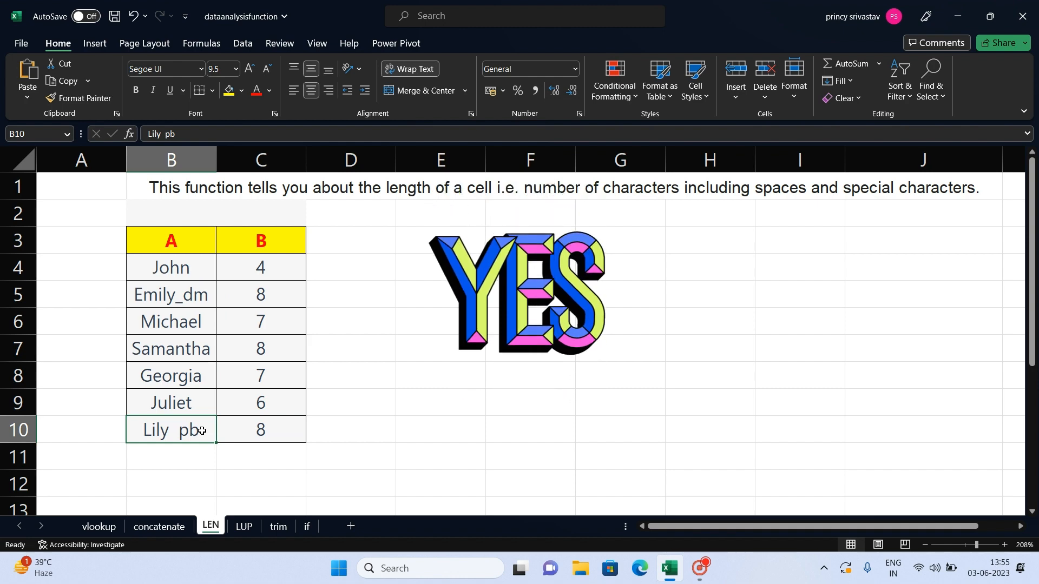
Open the LUP sheet and review the Uppercase, Lowercase and Propercase headers and the names in B4:B15.
left_click(244, 527)
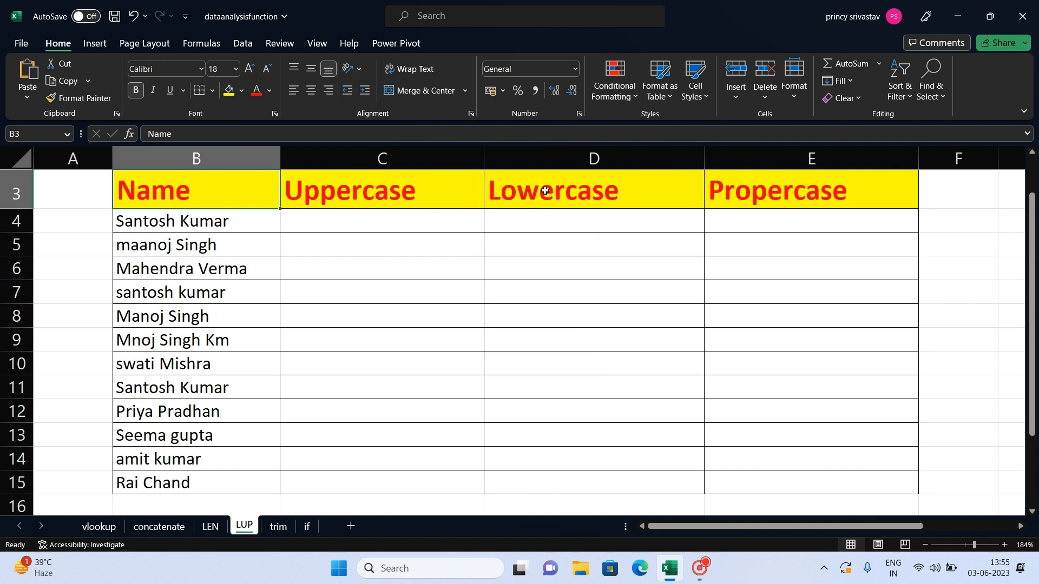
left_click_drag(545, 194, 411, 188)
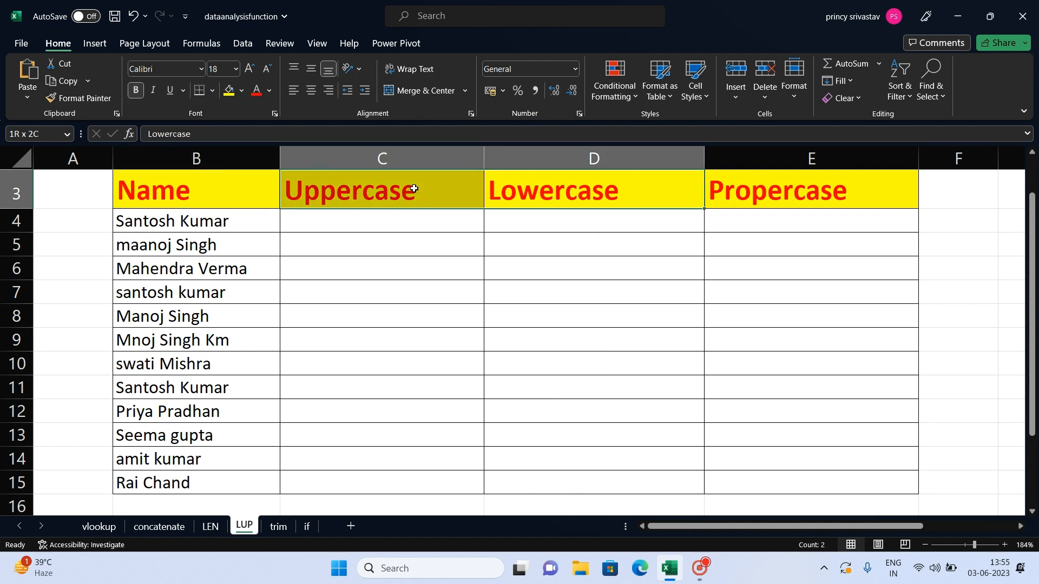
left_click(729, 184)
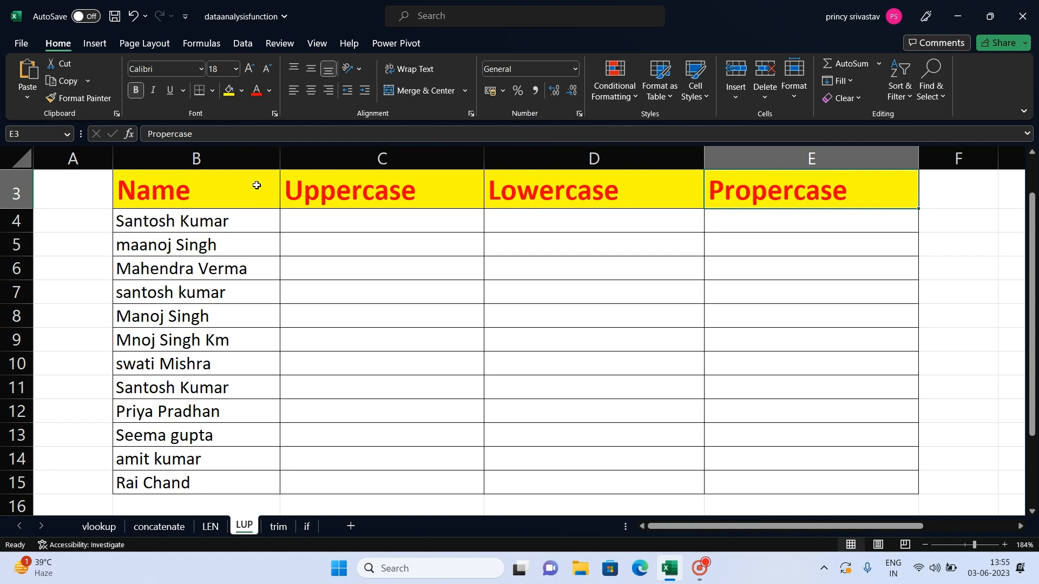
left_click(237, 221)
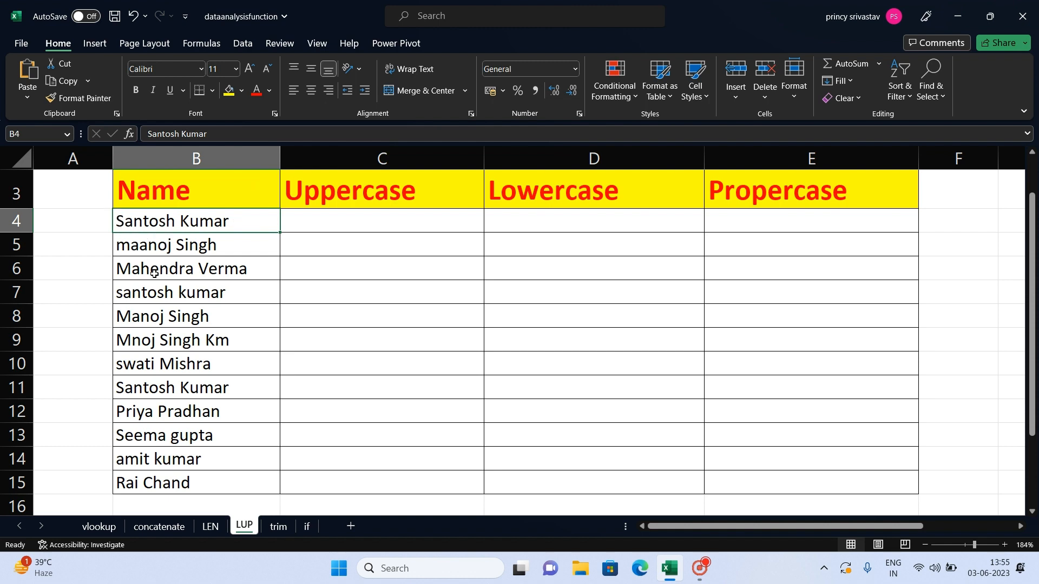
left_click_drag(155, 270, 161, 241)
left_click(162, 241)
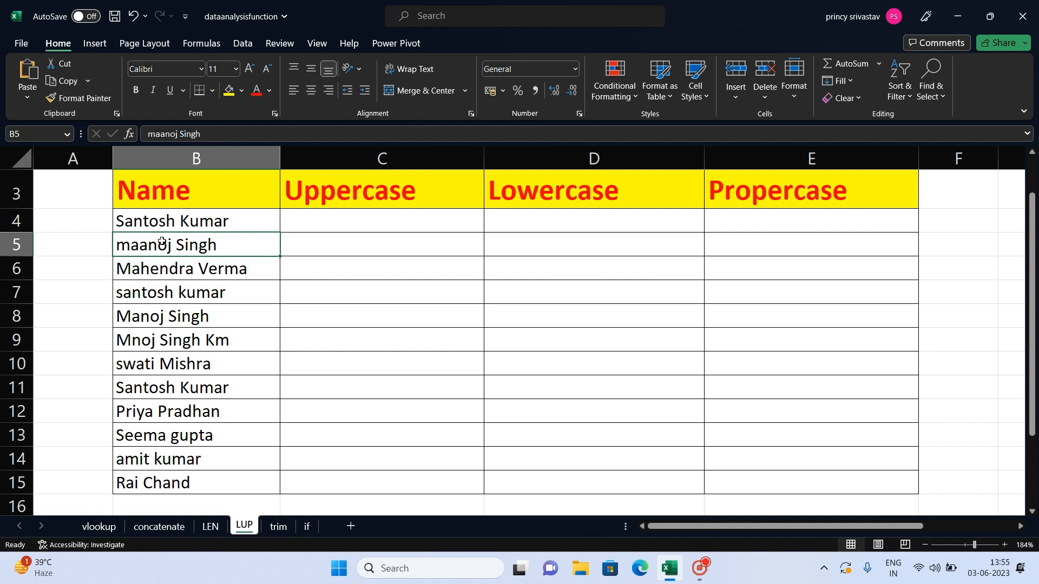
left_click(215, 217)
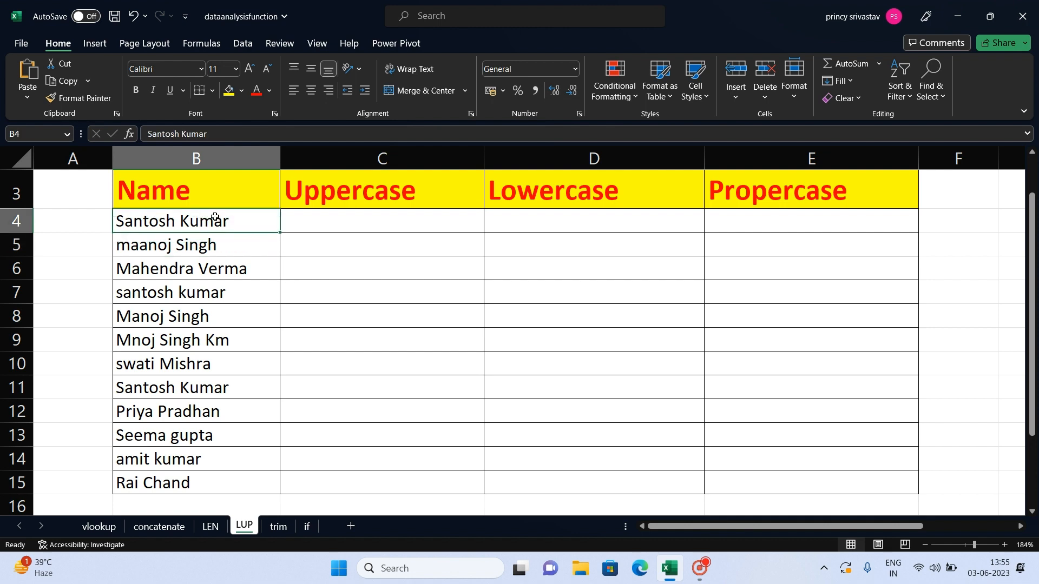
left_click_drag(215, 217, 193, 486)
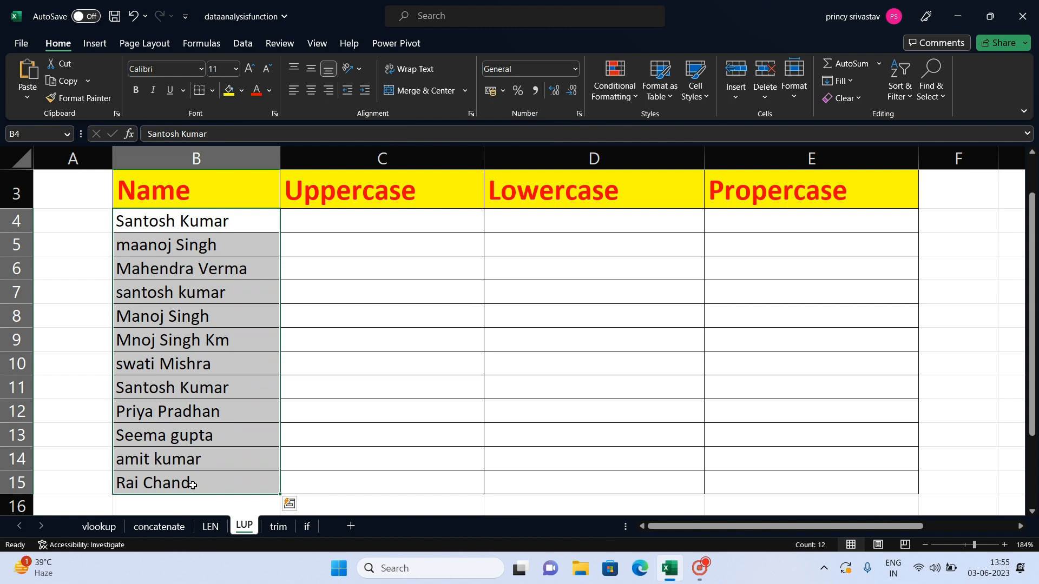
Enter =UPPER(B4) in cell C4 to convert the first name to uppercase.
left_click(386, 212)
type("=")
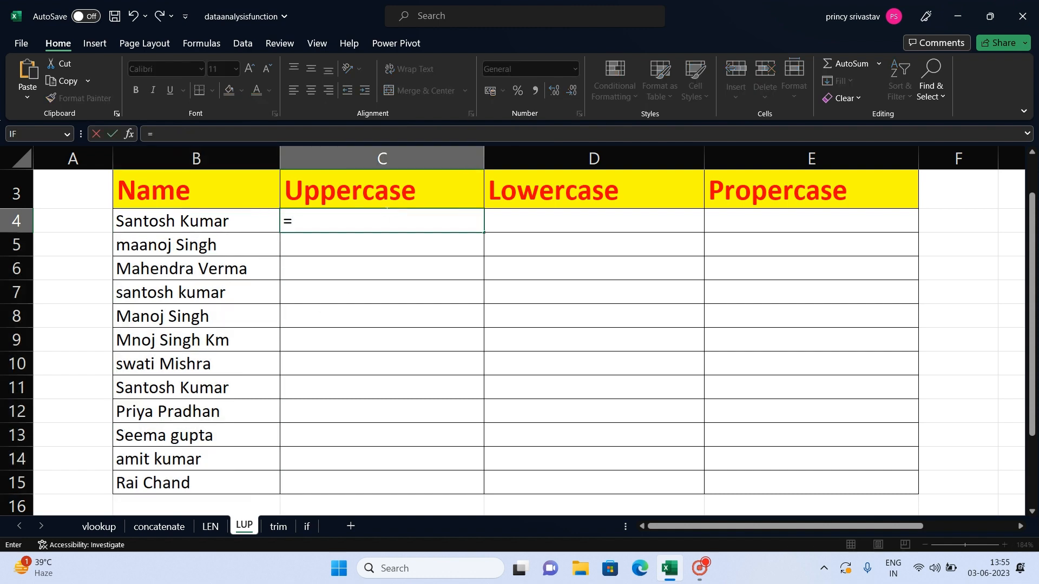
type("upper")
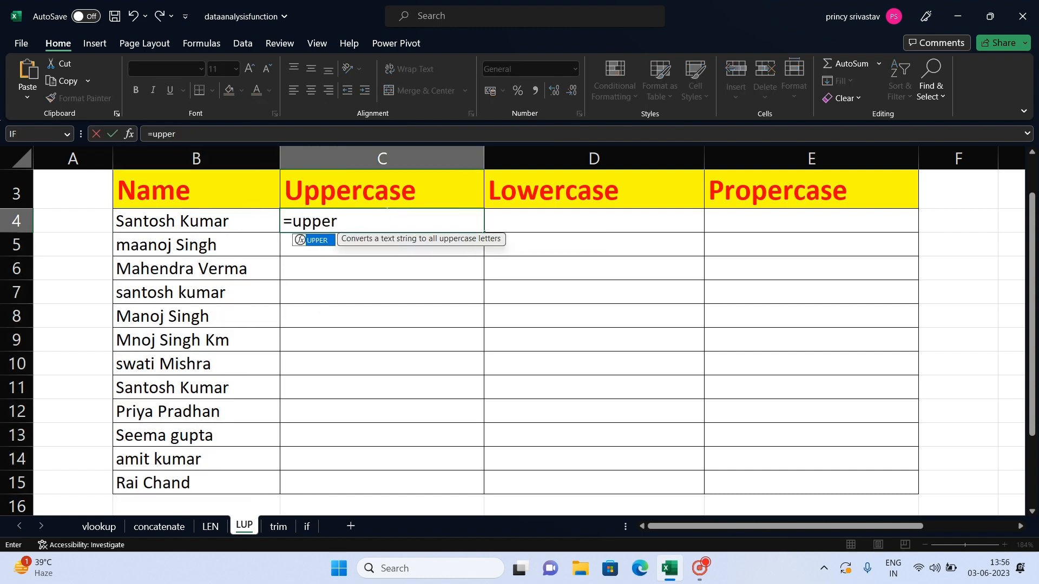
type("(")
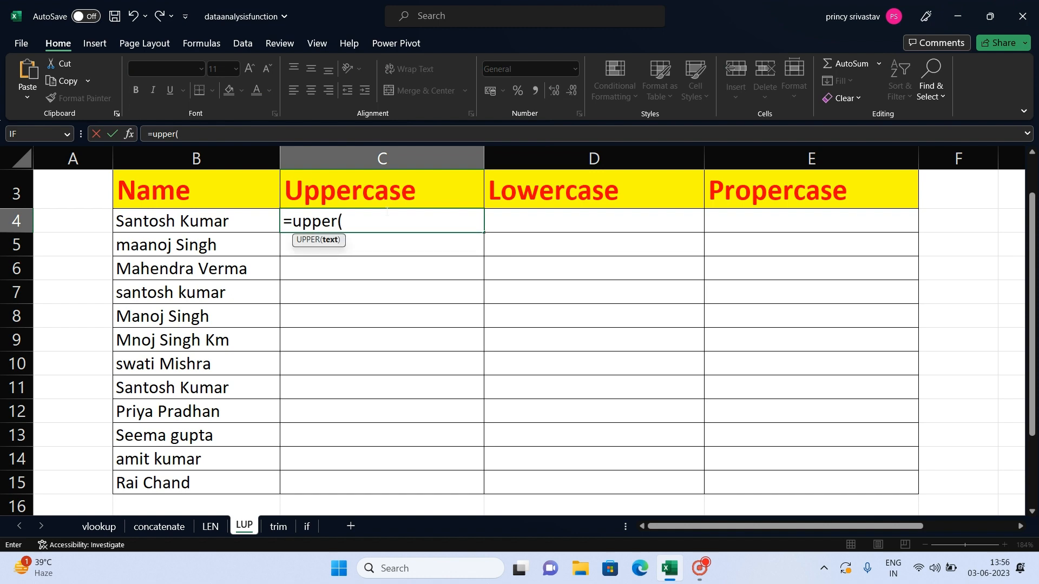
left_click(186, 227)
type(")")
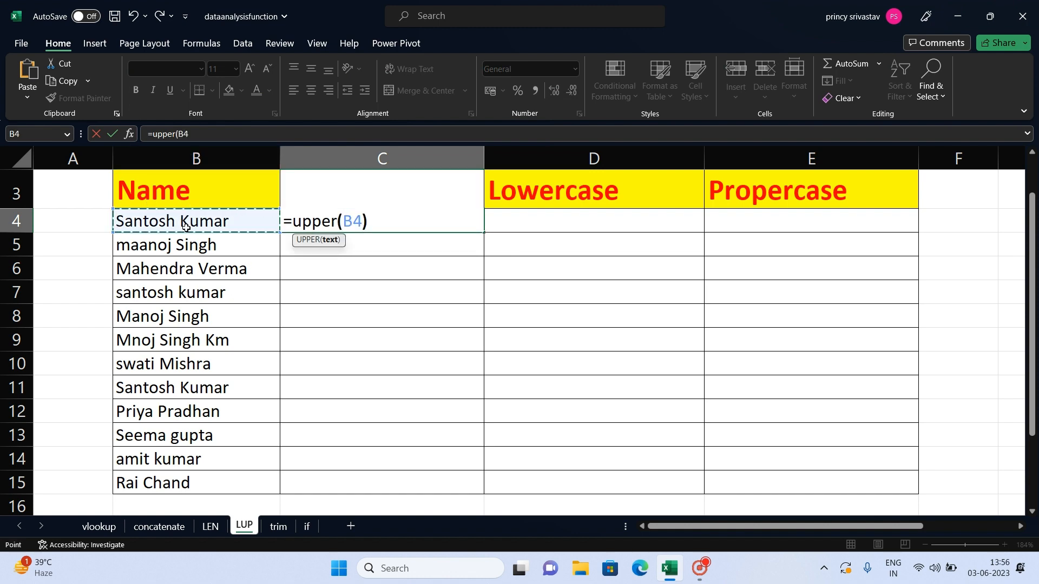
key("Return")
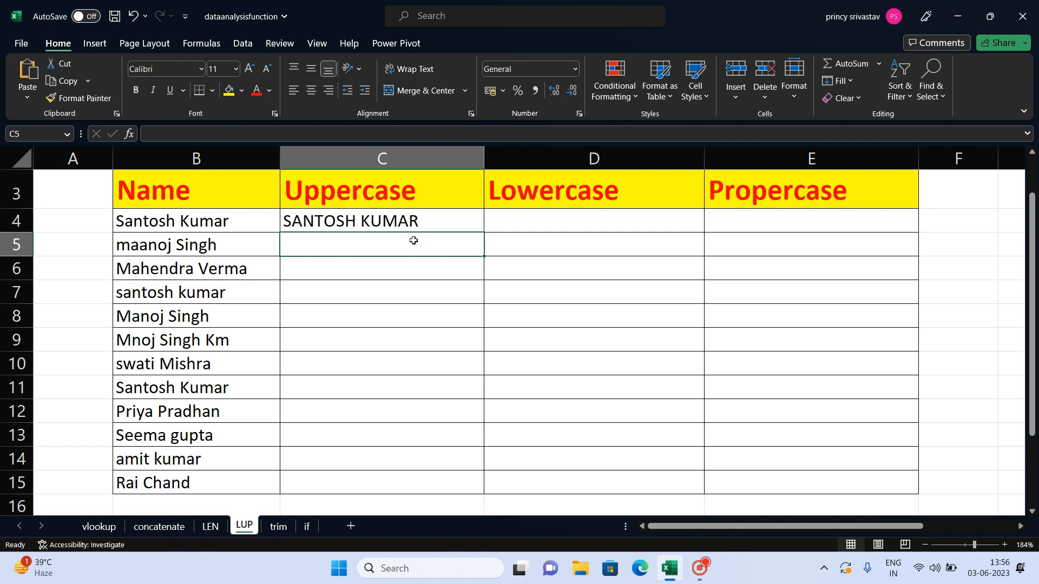
Copy the UPPER formula from C4 down to C15 and compare B4 with C4.
left_click(453, 220)
double_click(484, 233)
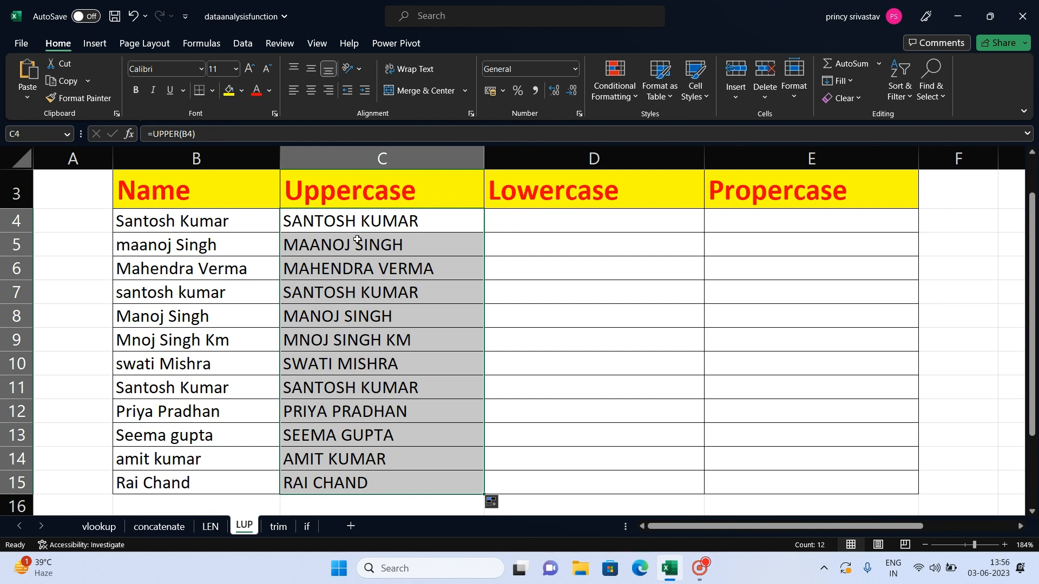
left_click(220, 220)
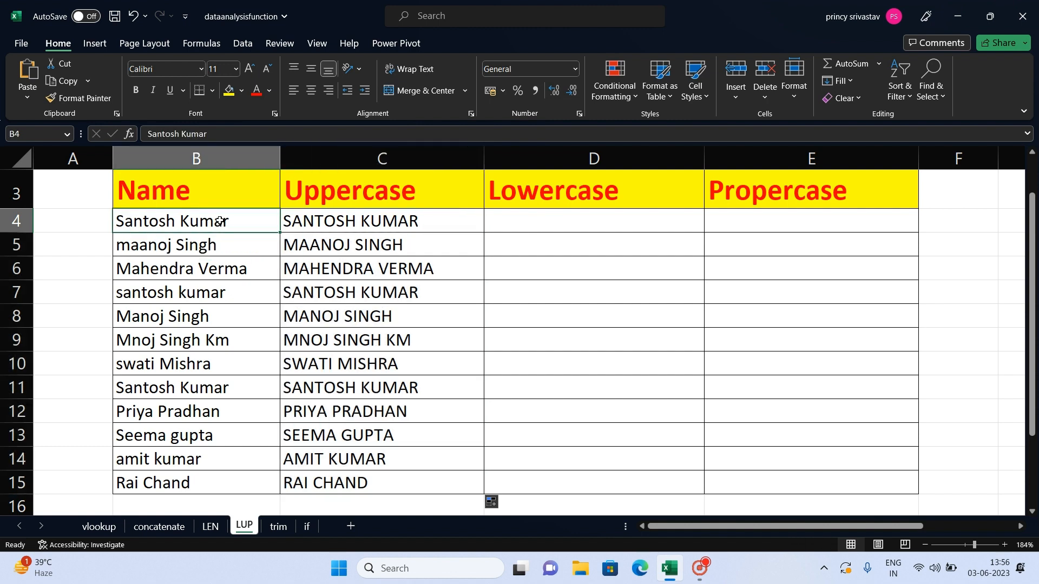
left_click(346, 217)
Enter =LOWER(B4) in cell D4 and copy the formula down to D15.
left_click(519, 216)
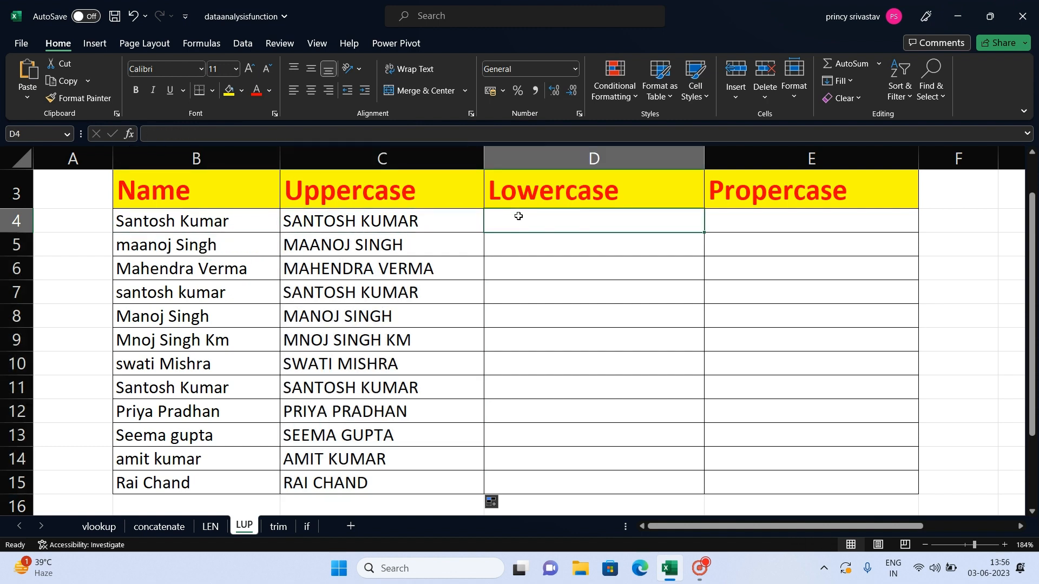
type("=lo")
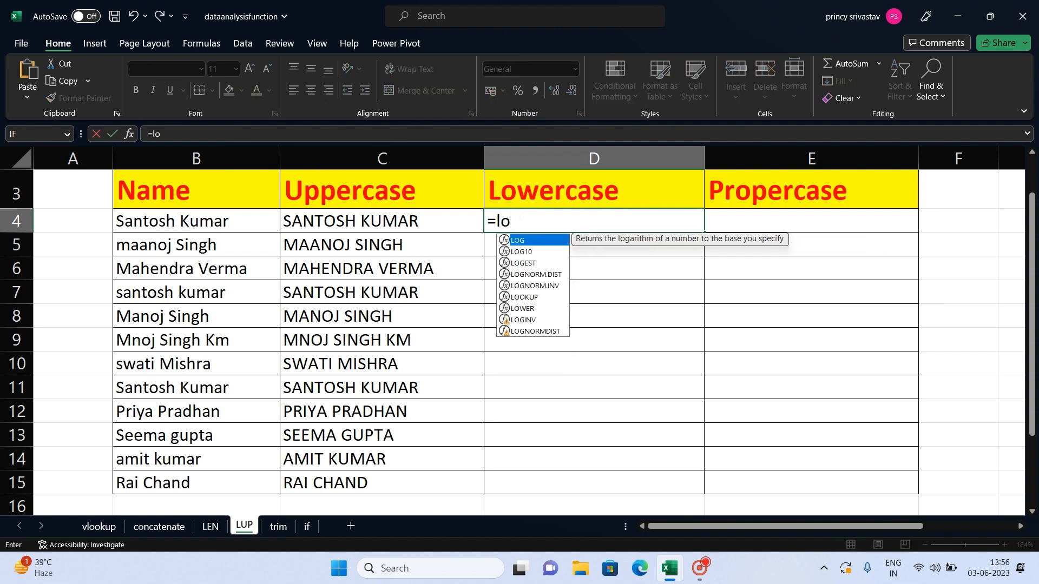
type("wer(")
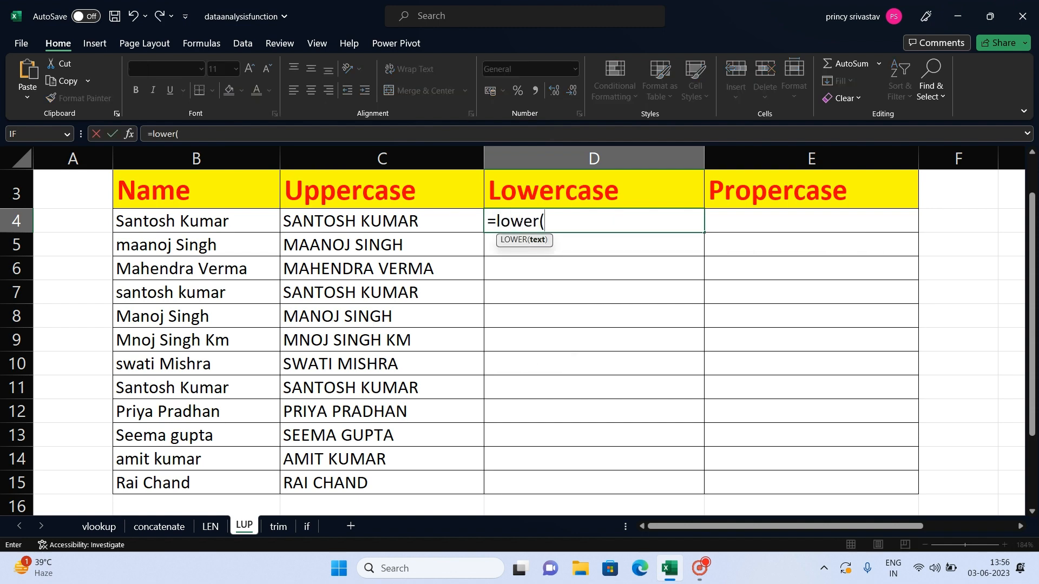
left_click(197, 221)
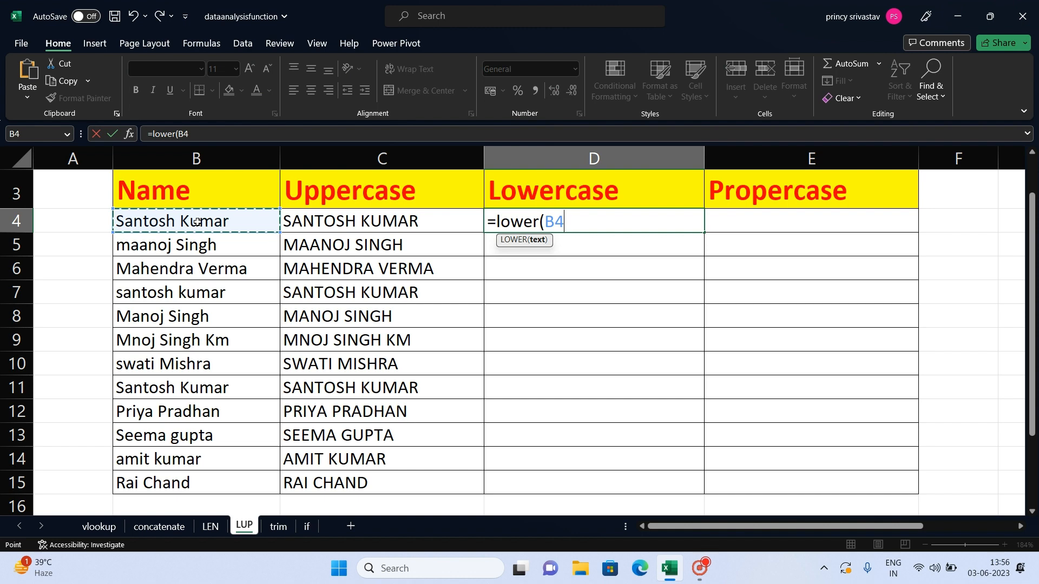
type(")")
key("Return")
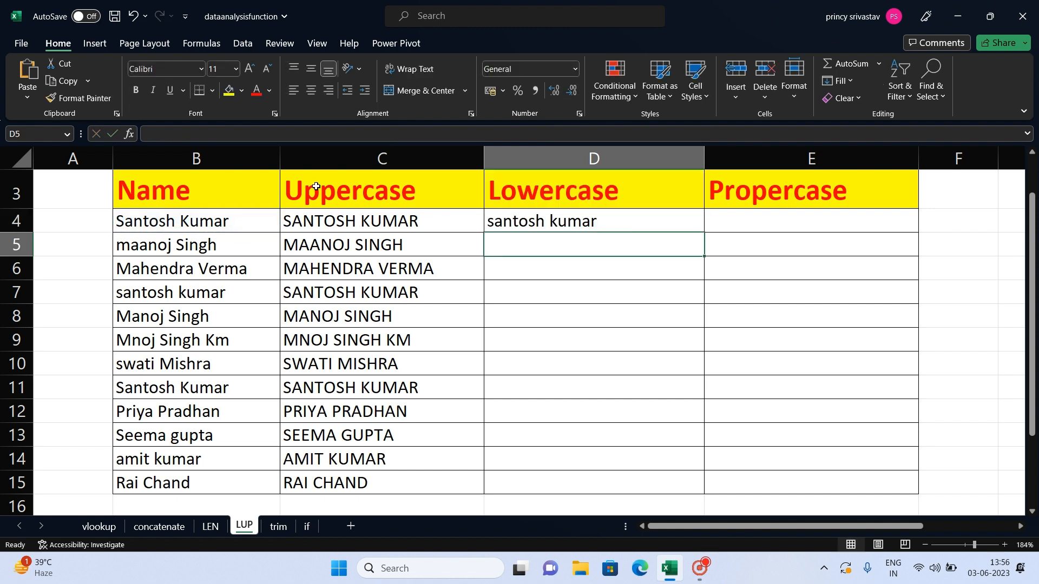
left_click(585, 224)
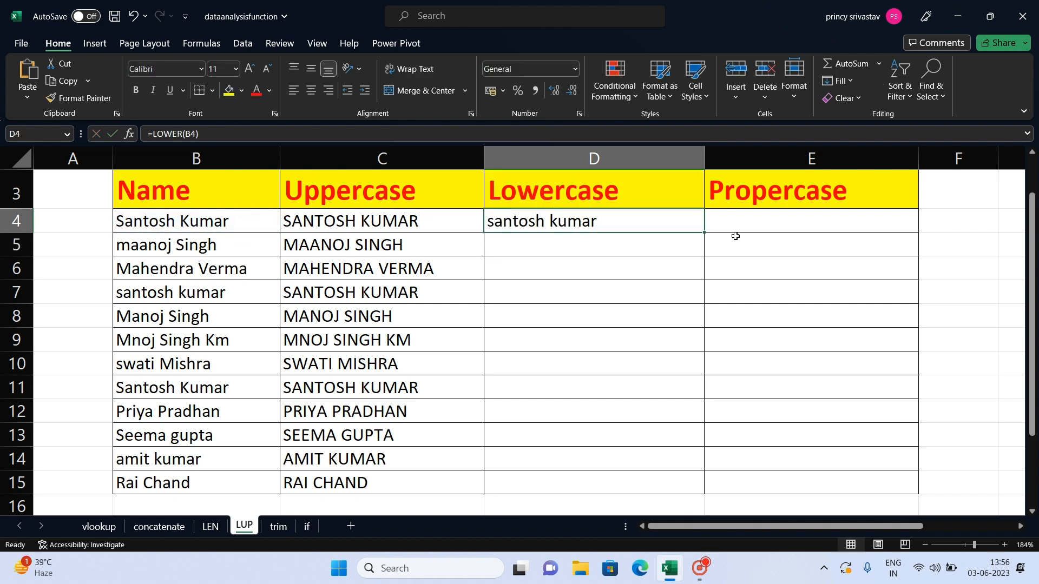
double_click(704, 232)
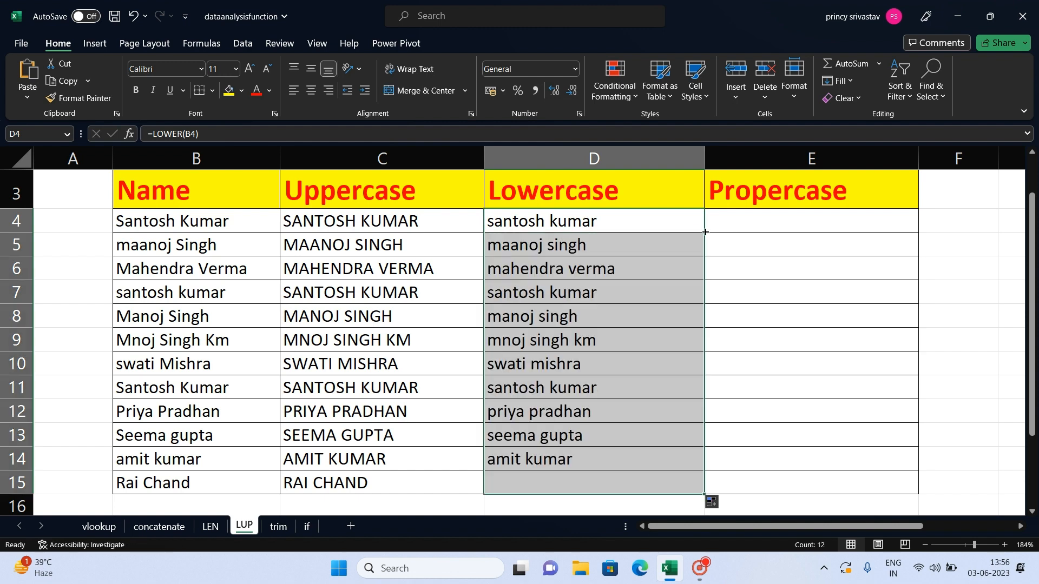
Examine the letter case of the original names in B4 and B5.
left_click(237, 222)
double_click(237, 221)
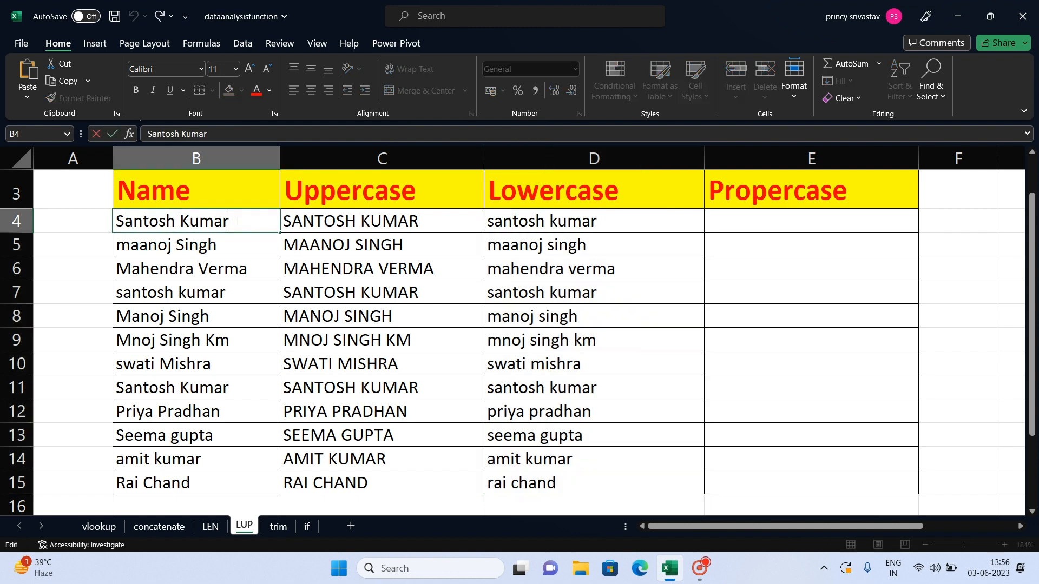
left_click_drag(230, 221, 116, 221)
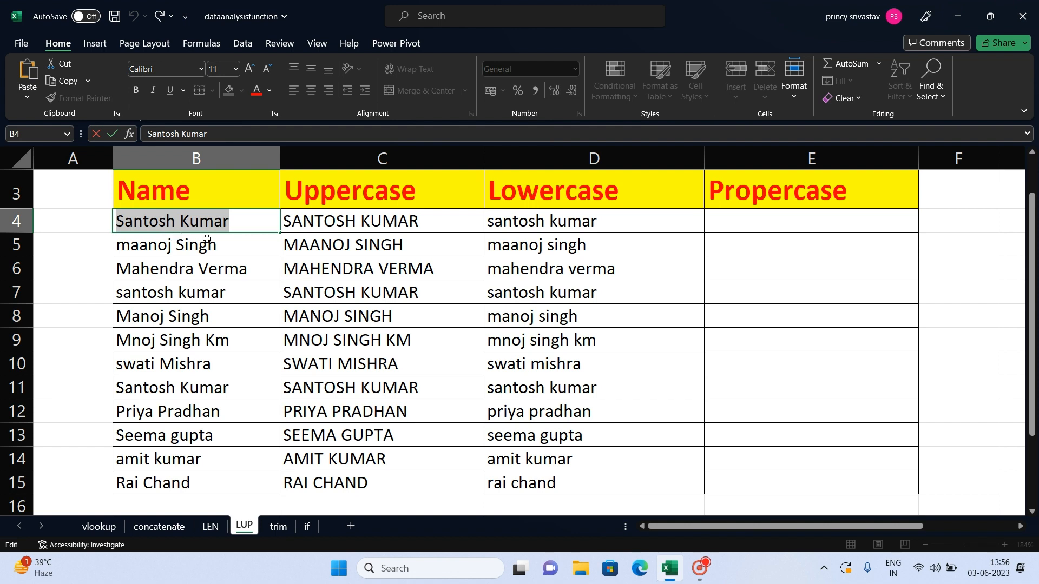
double_click(251, 246)
left_click_drag(251, 245, 112, 247)
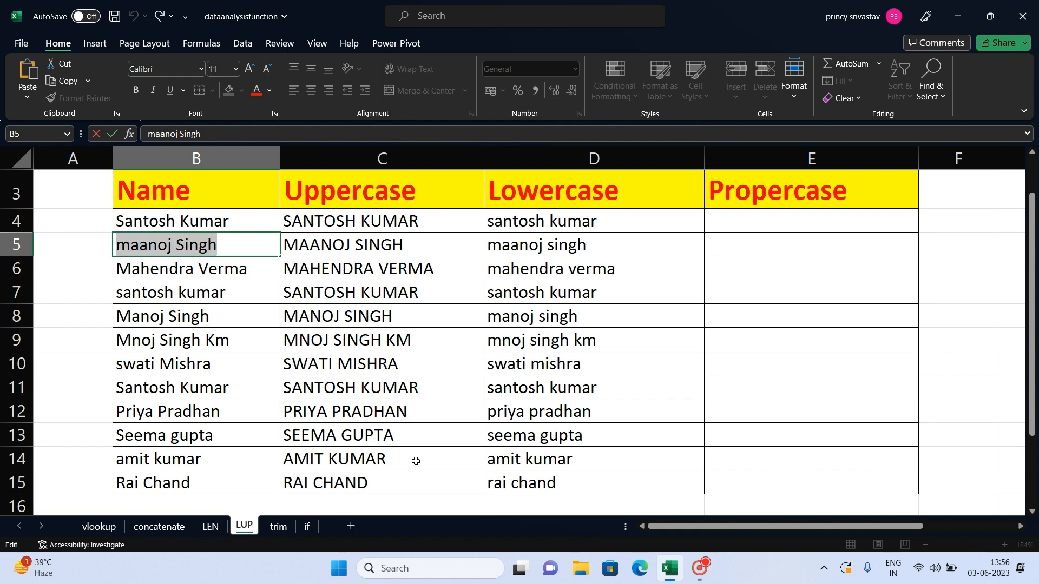
Enter =PROPER(B4) in cell E4 to convert the first name to proper case and copy the formula down to E15.
key("Escape")
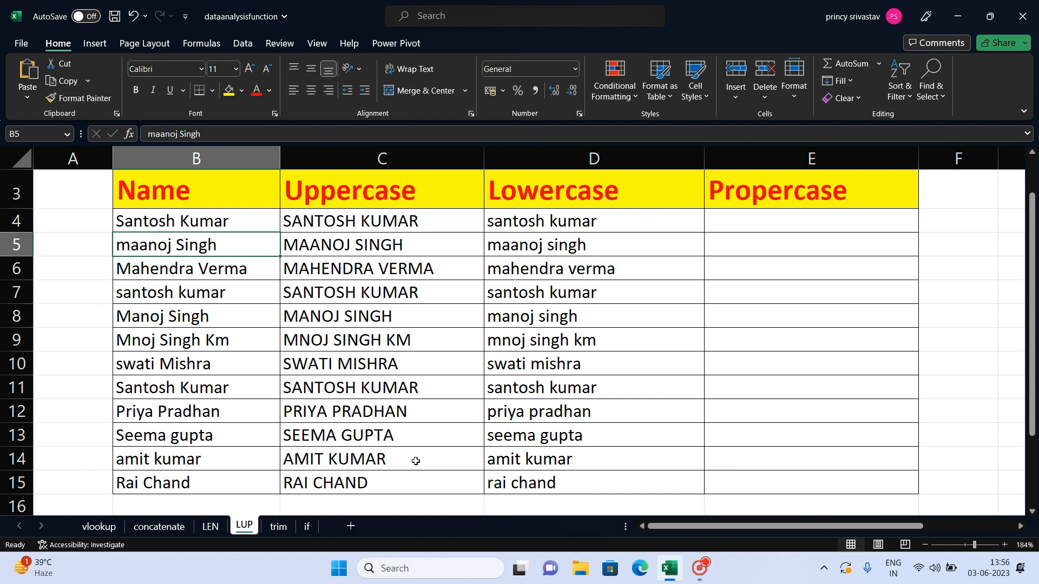
left_click(772, 224)
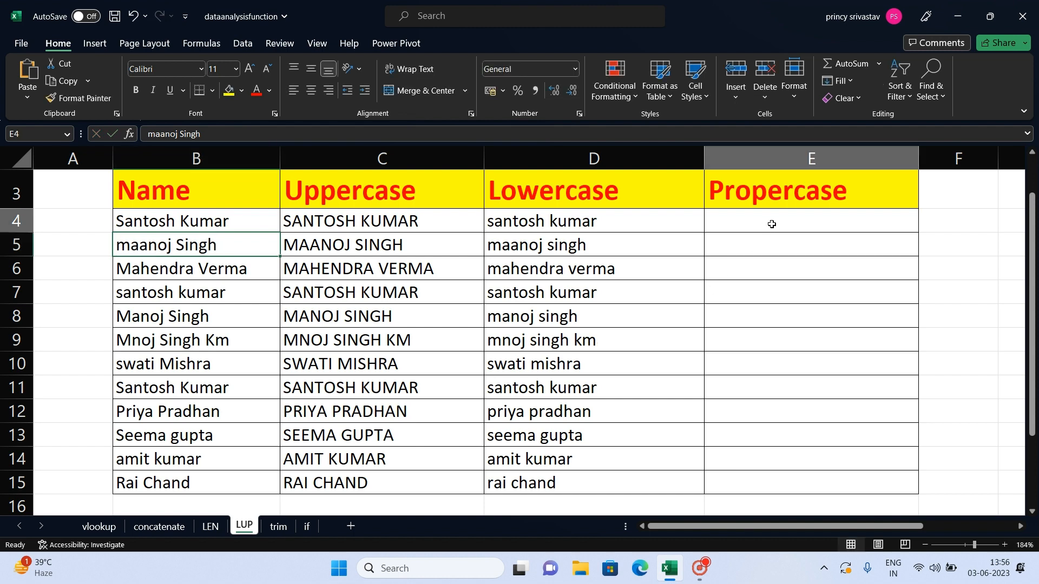
type("=proper")
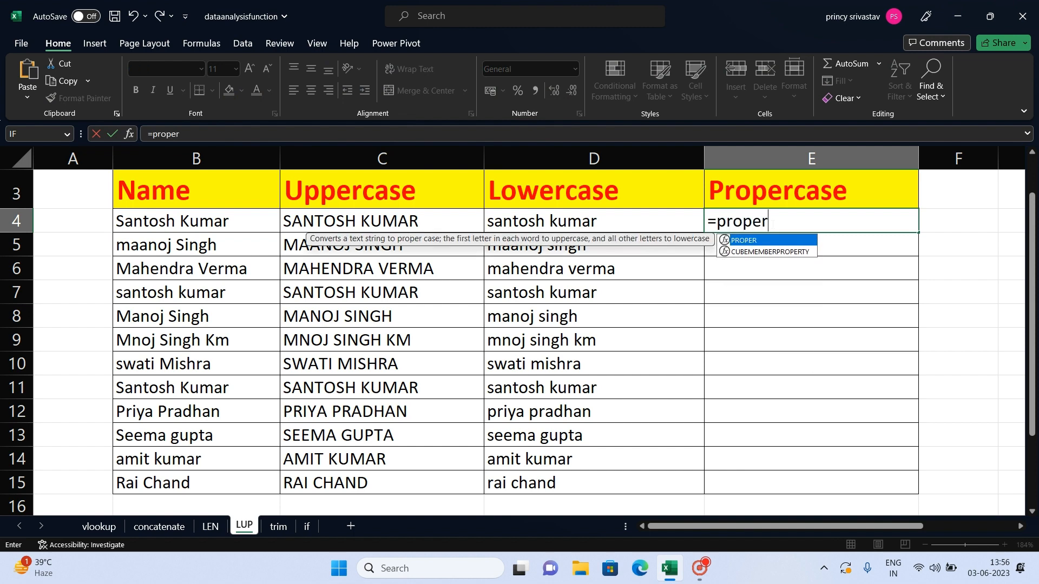
type("(")
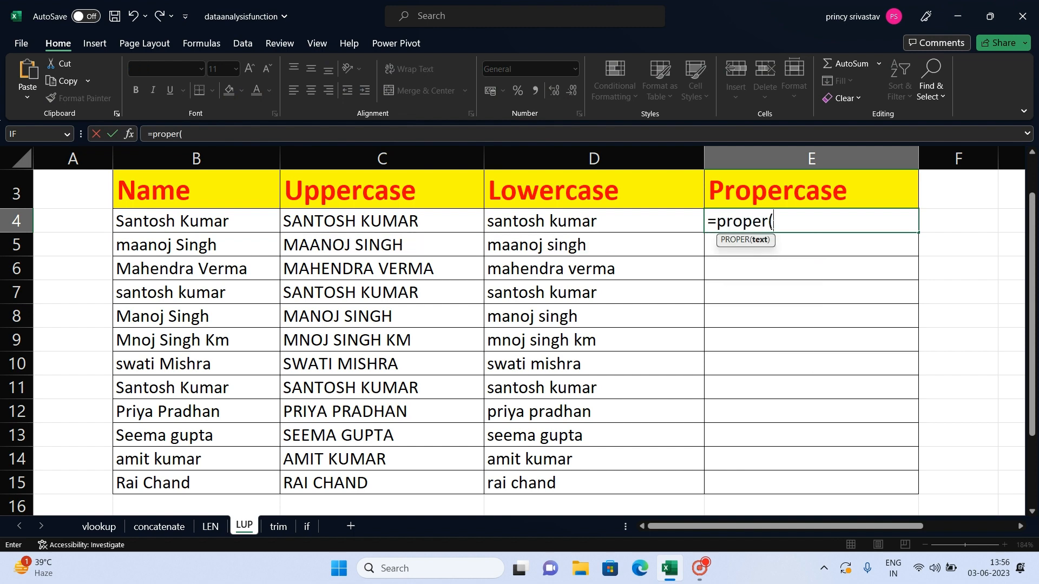
left_click(256, 228)
type(")")
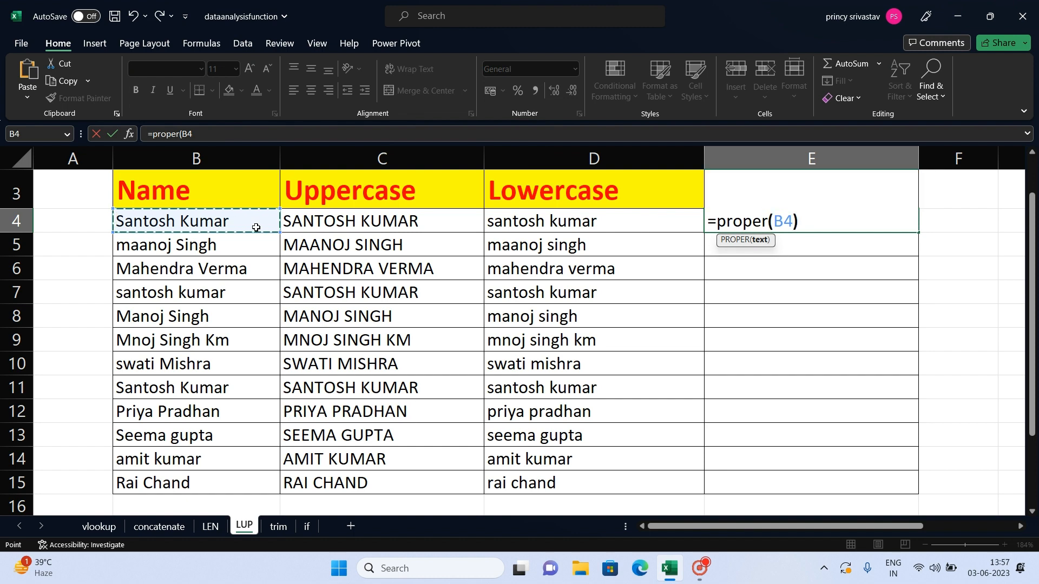
key("Return")
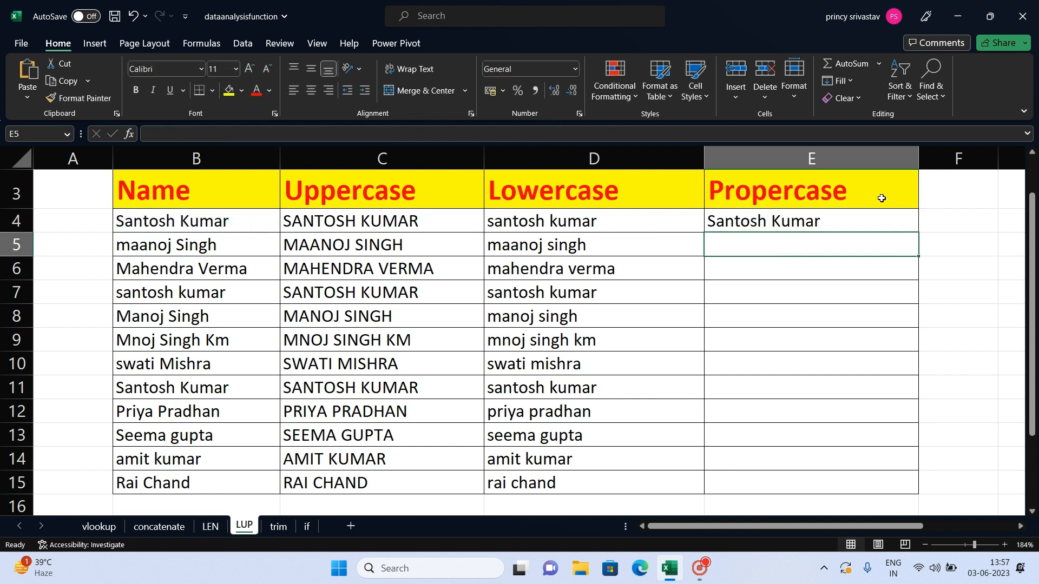
left_click(866, 227)
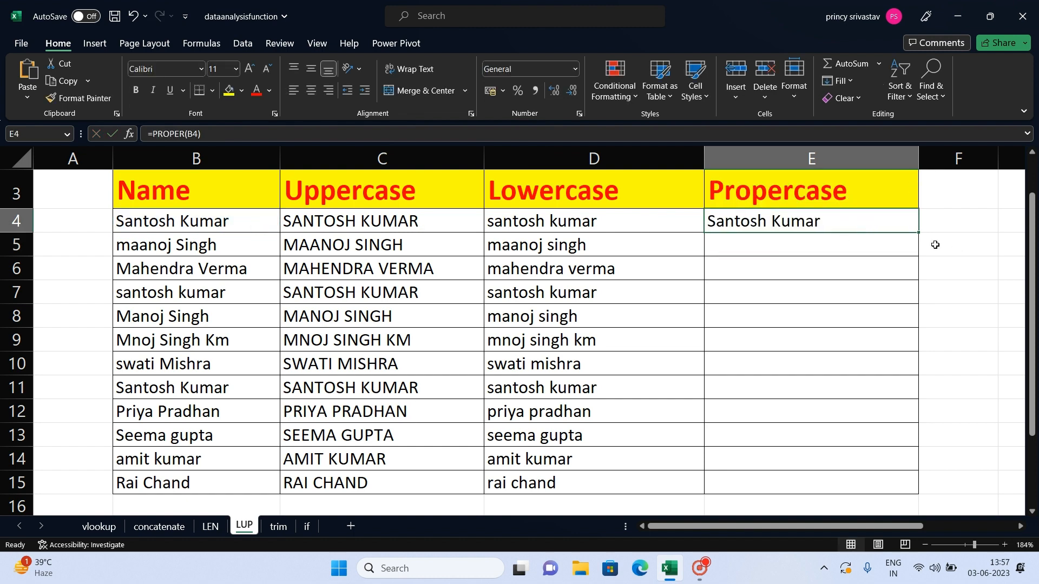
double_click(917, 235)
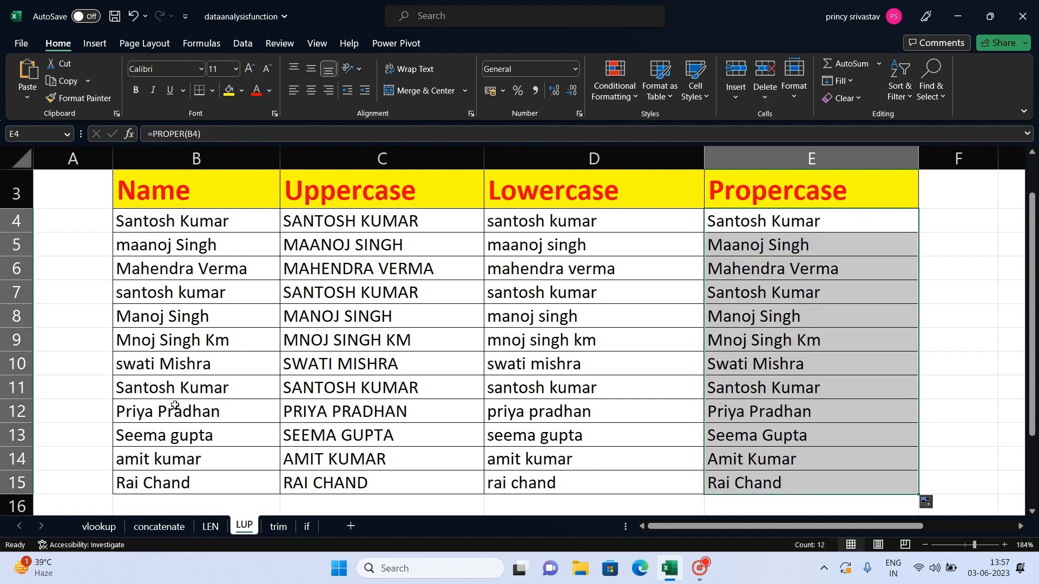
Compare the original names in column B with their proper-case versions in column E, starting at row 5.
left_click(226, 393)
left_click_drag(225, 392, 219, 248)
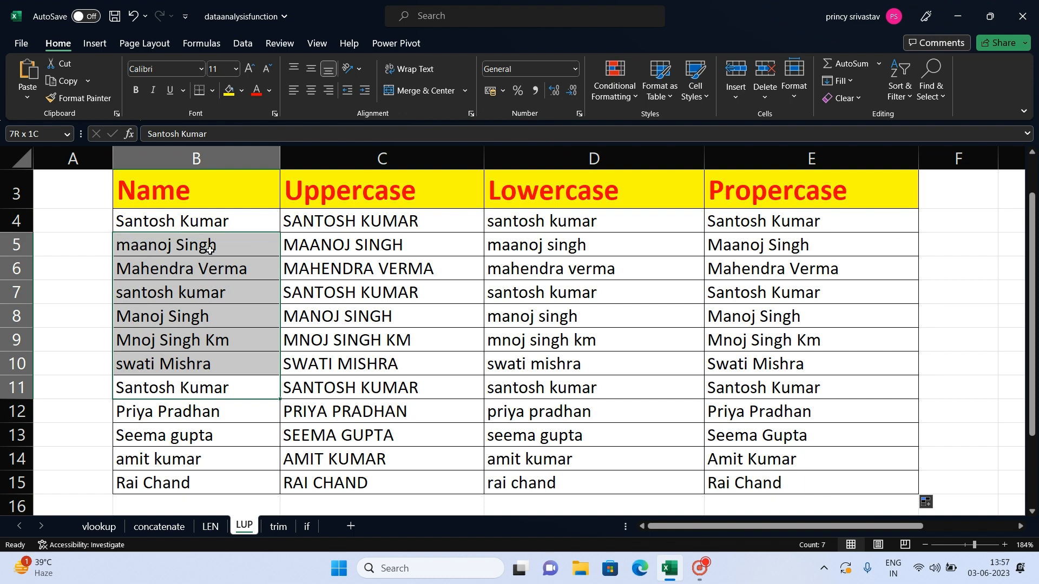
left_click(216, 249)
left_click(822, 245)
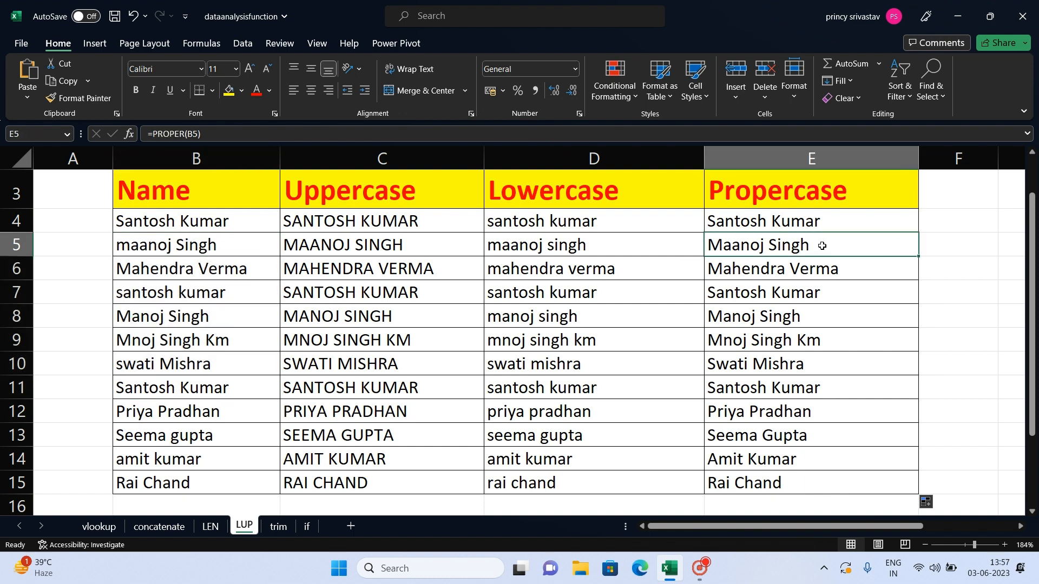
key("Down")
key("Down")
key("Down")
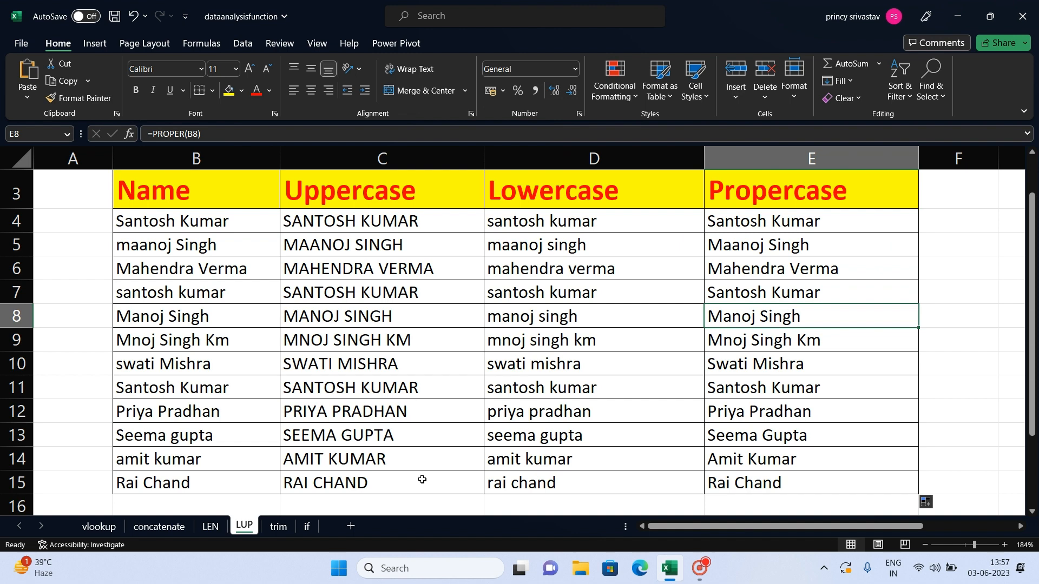
Switch to the trim sheet and examine the spacing between words in the addresses in B6 and B7.
left_click(278, 527)
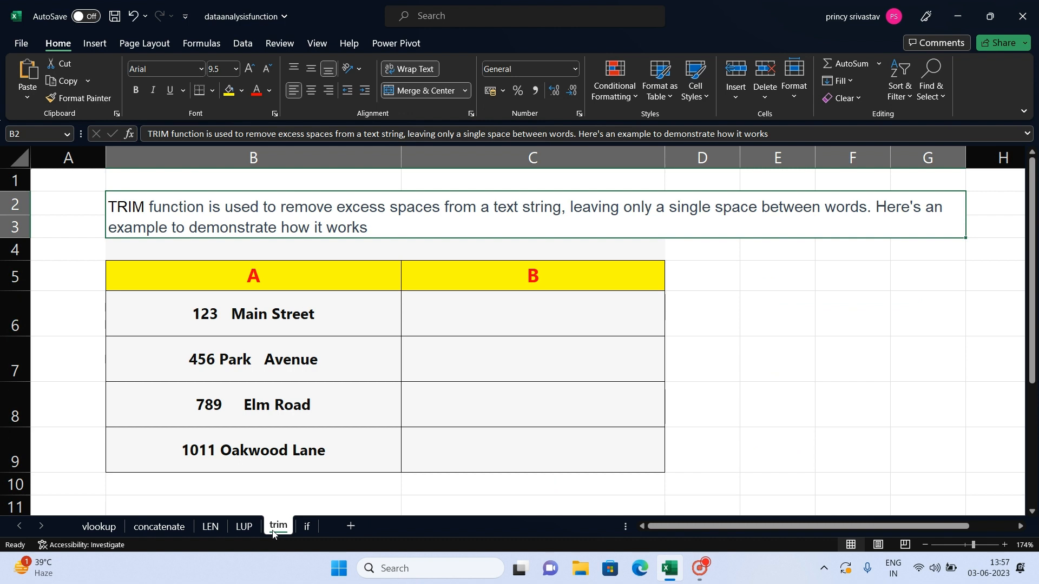
left_click(303, 329)
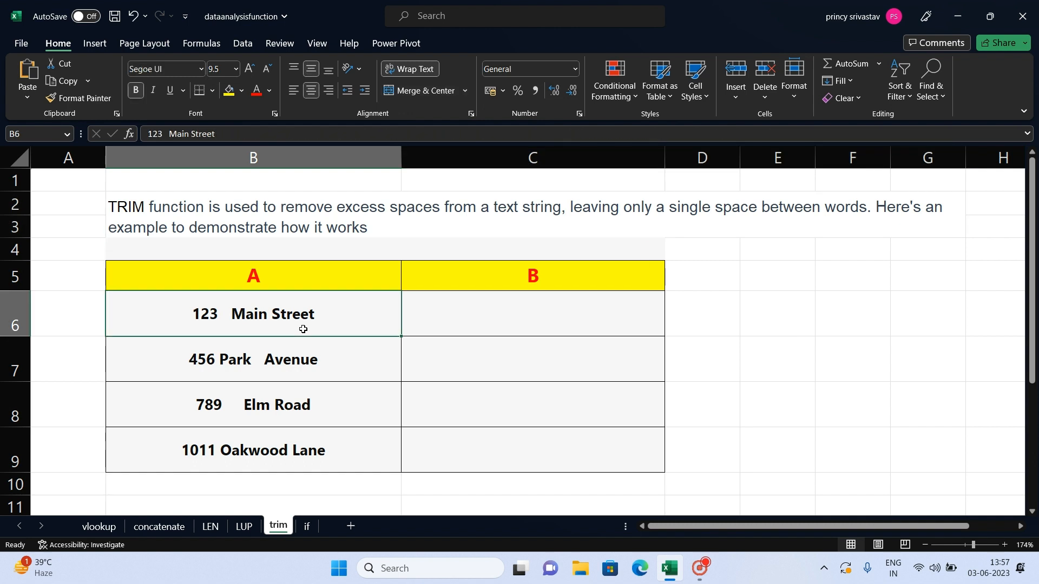
double_click(224, 319)
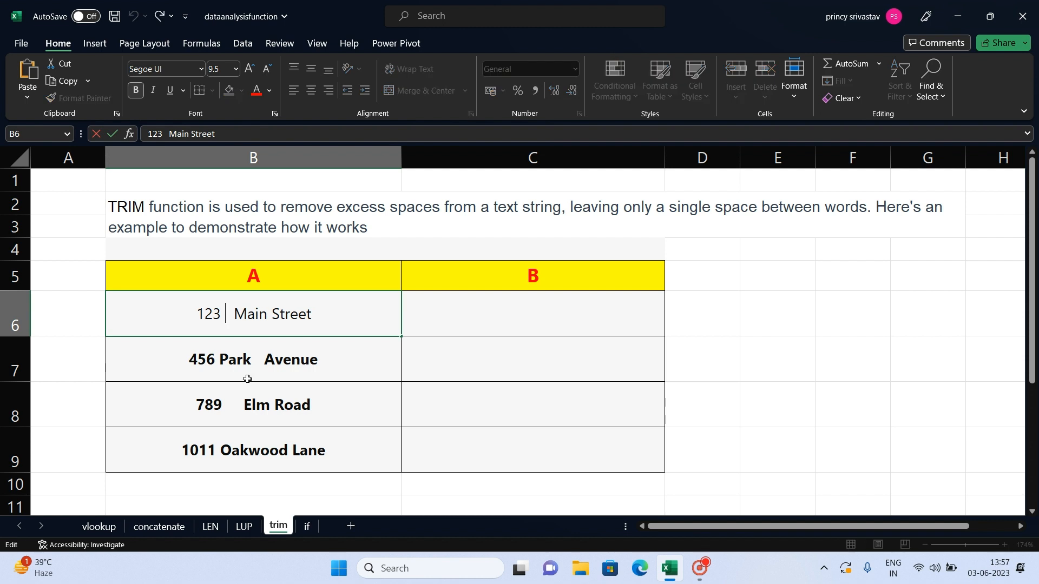
left_click(267, 361)
double_click(268, 361)
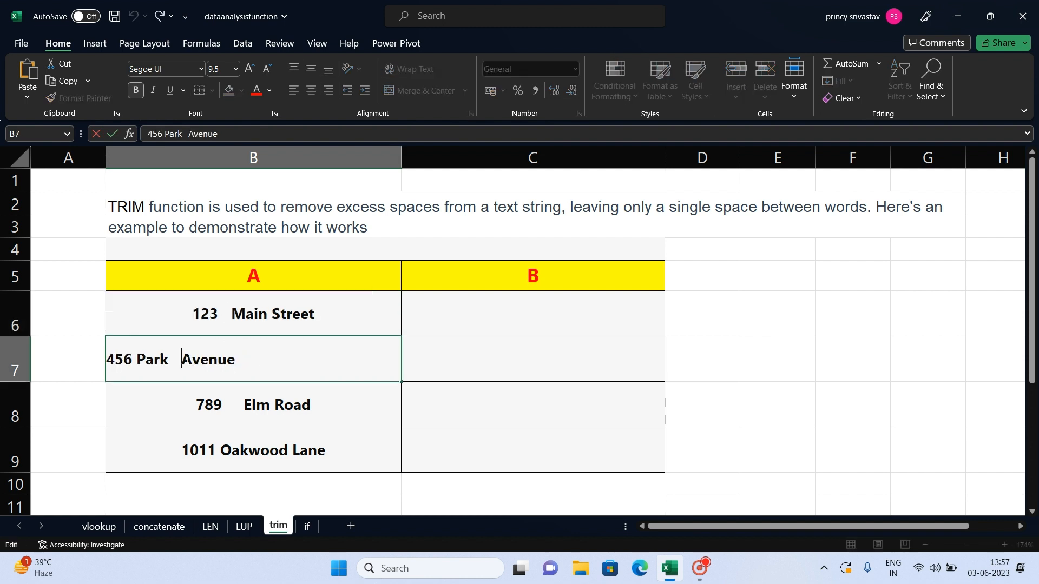
key("Escape")
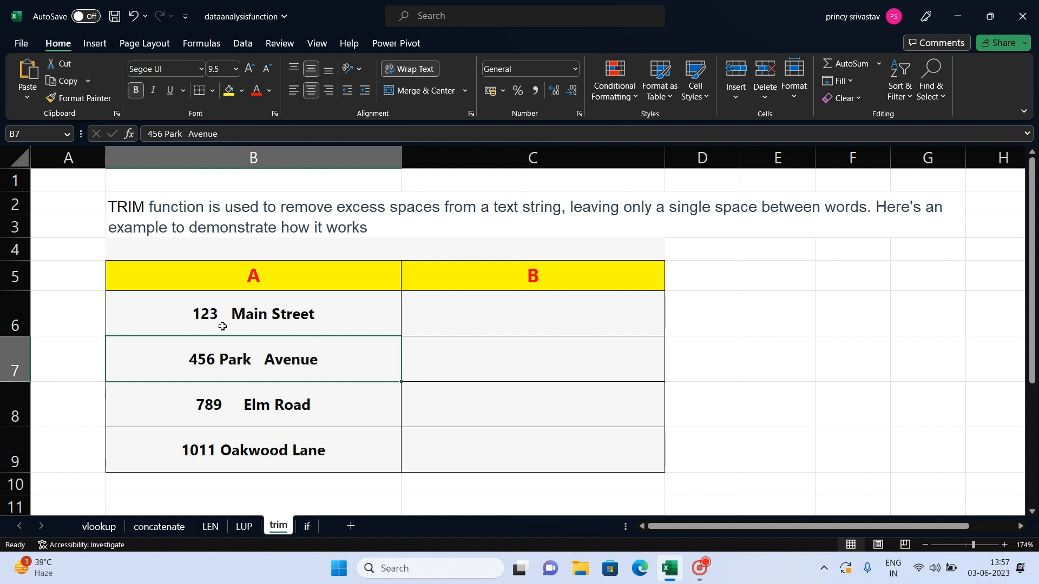
Enter =TRIM(B6) in cell C6 to remove the excess spaces and copy the formula down to C9.
left_click(489, 298)
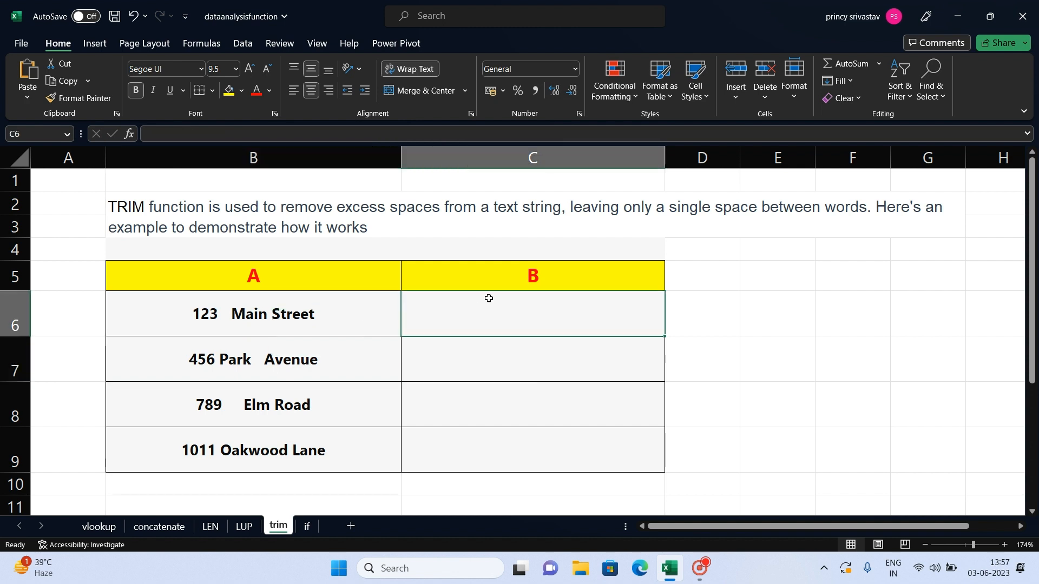
type("=trim")
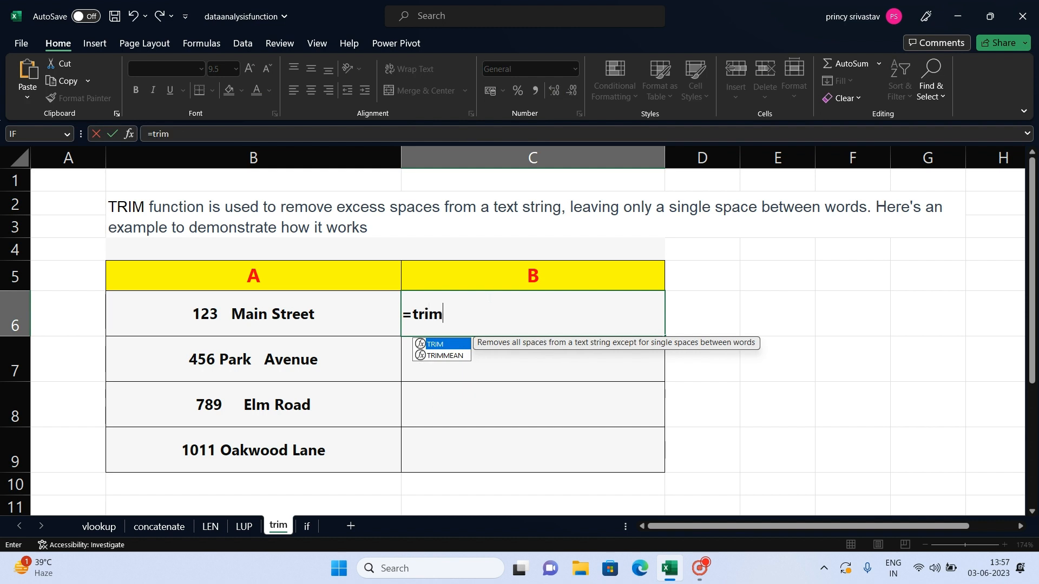
type("(")
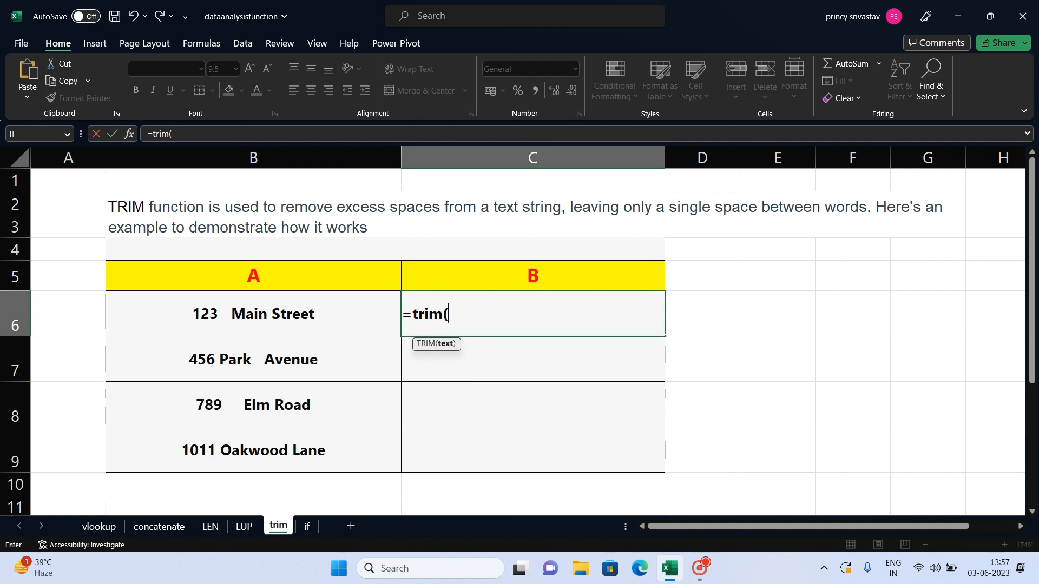
left_click(315, 319)
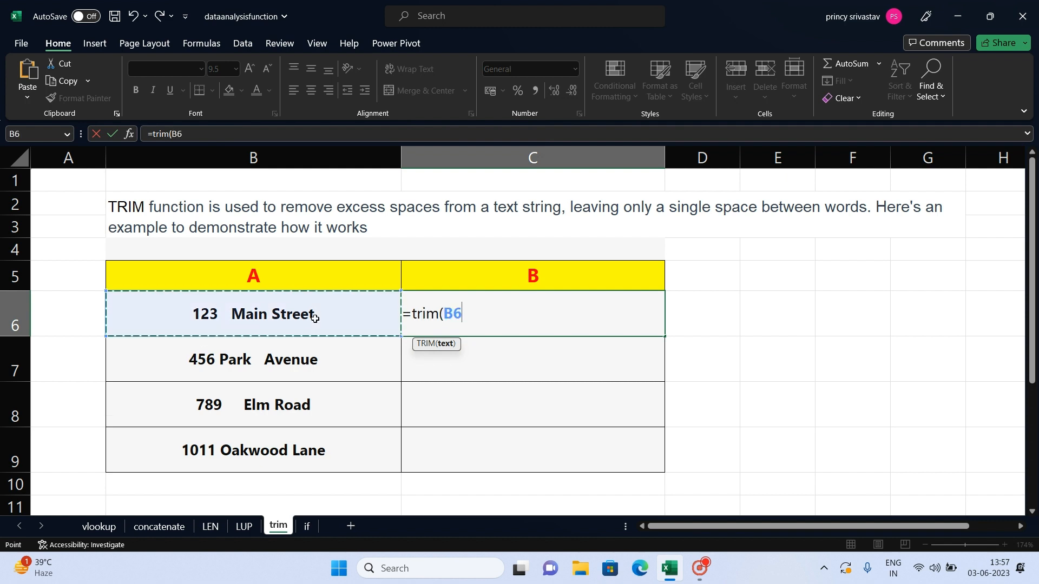
type(")")
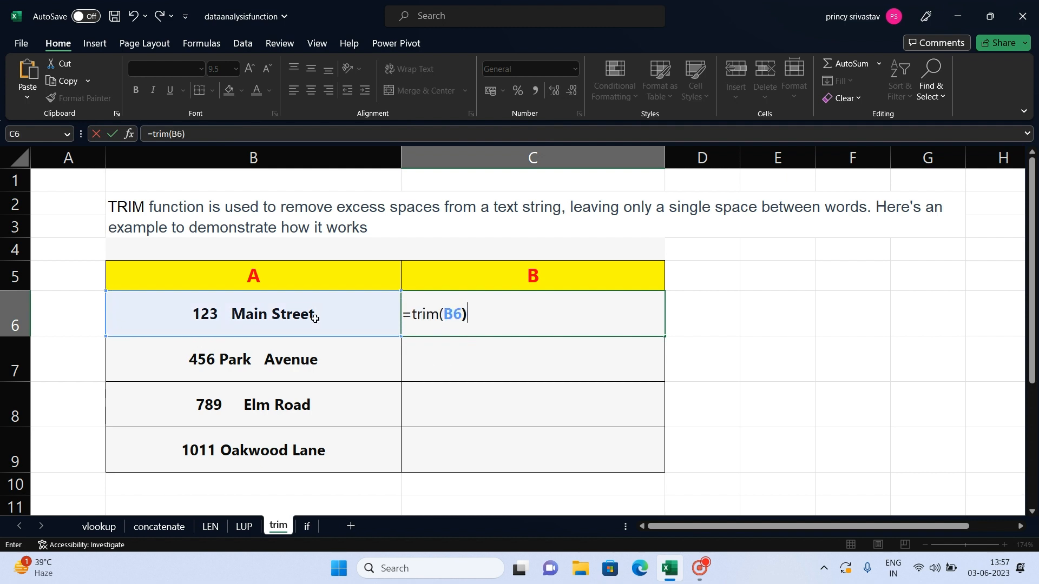
key("Return")
left_click(578, 317)
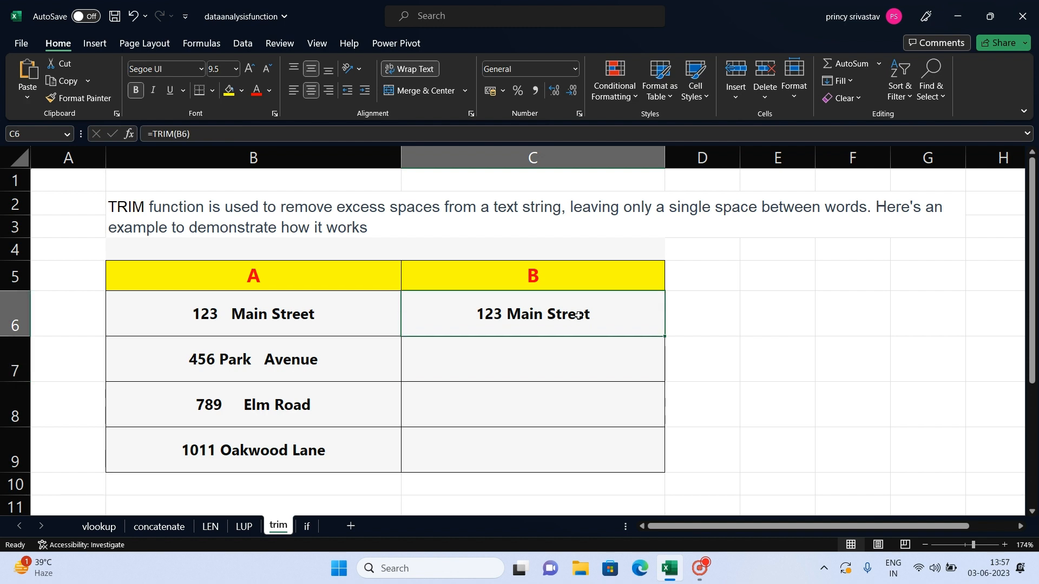
double_click(663, 340)
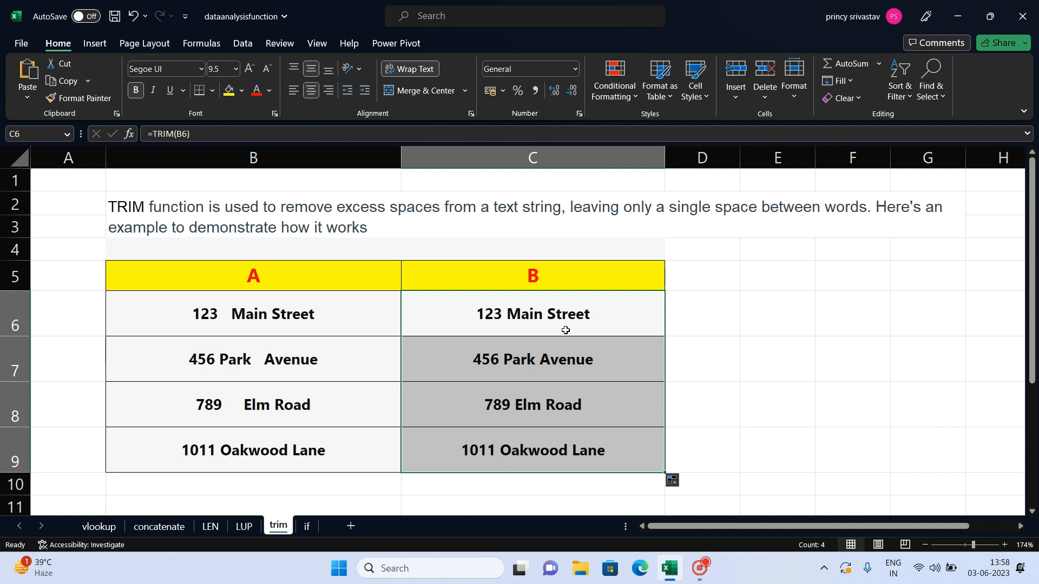
Enter =LEN(B6) in cell D6 to count the original address's characters and copy the formula down to D9.
left_click(695, 317)
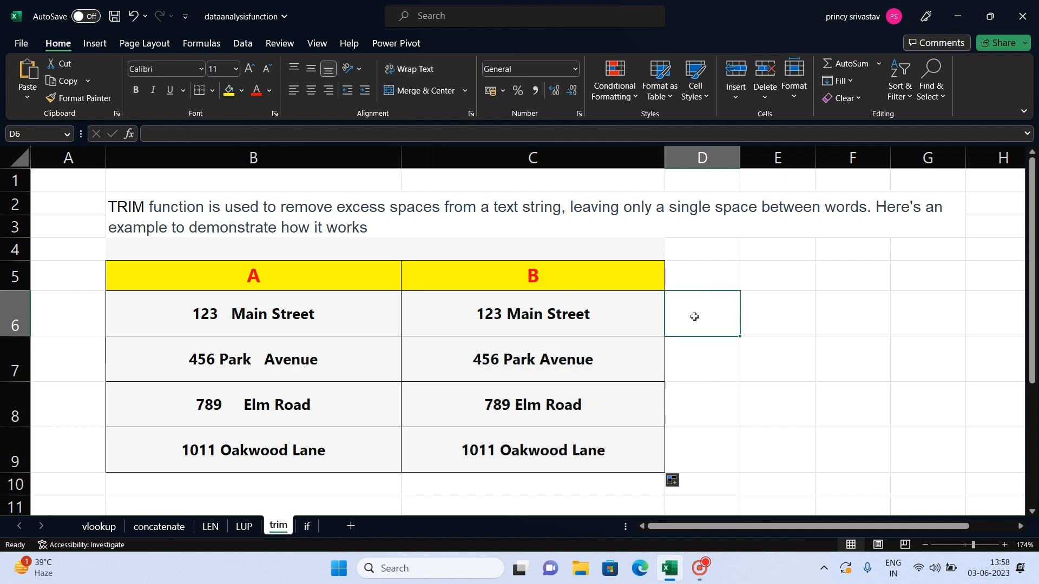
type("=len")
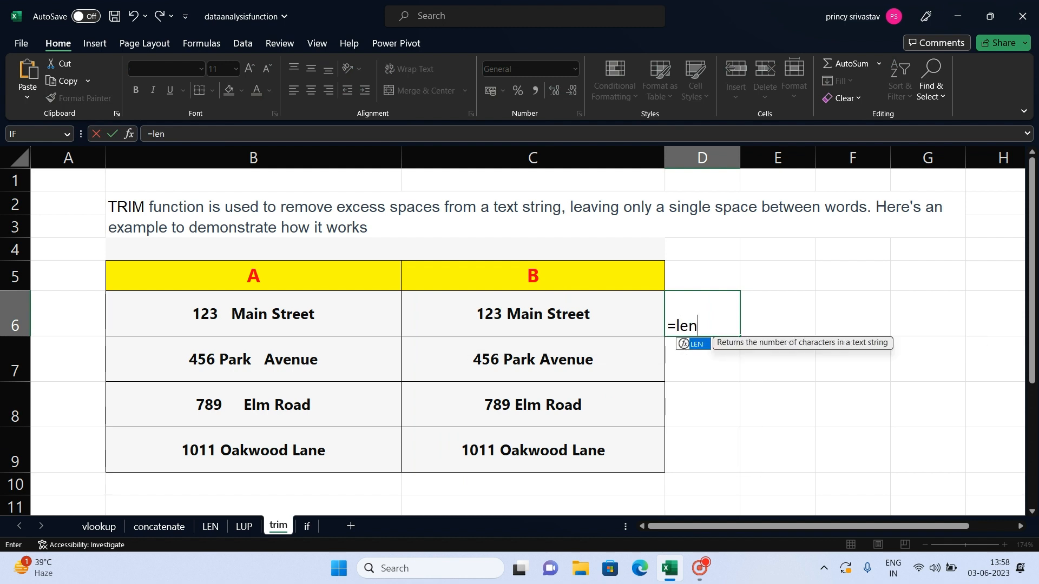
type("(")
left_click(243, 321)
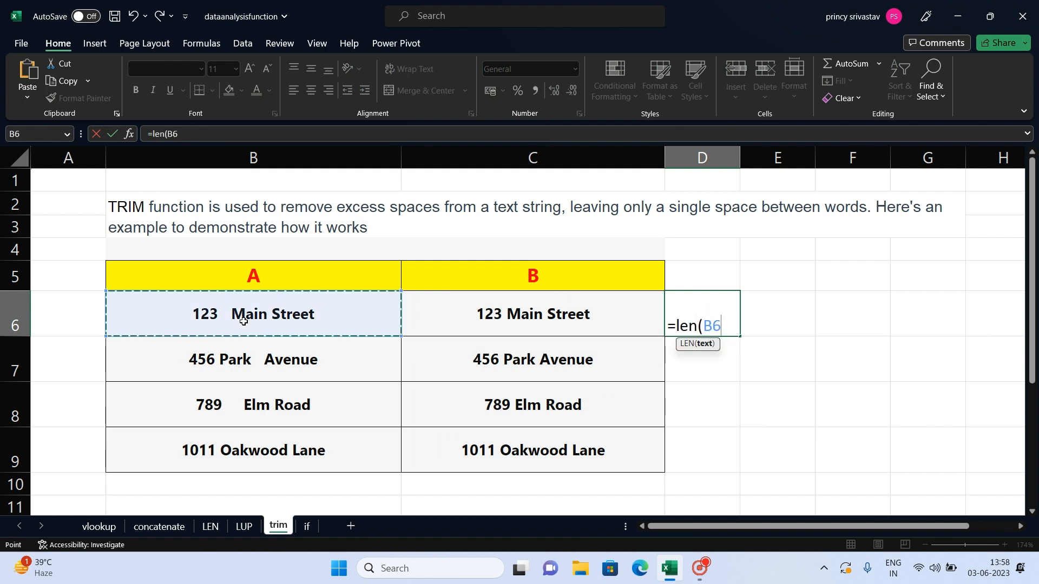
type(")")
key("Return")
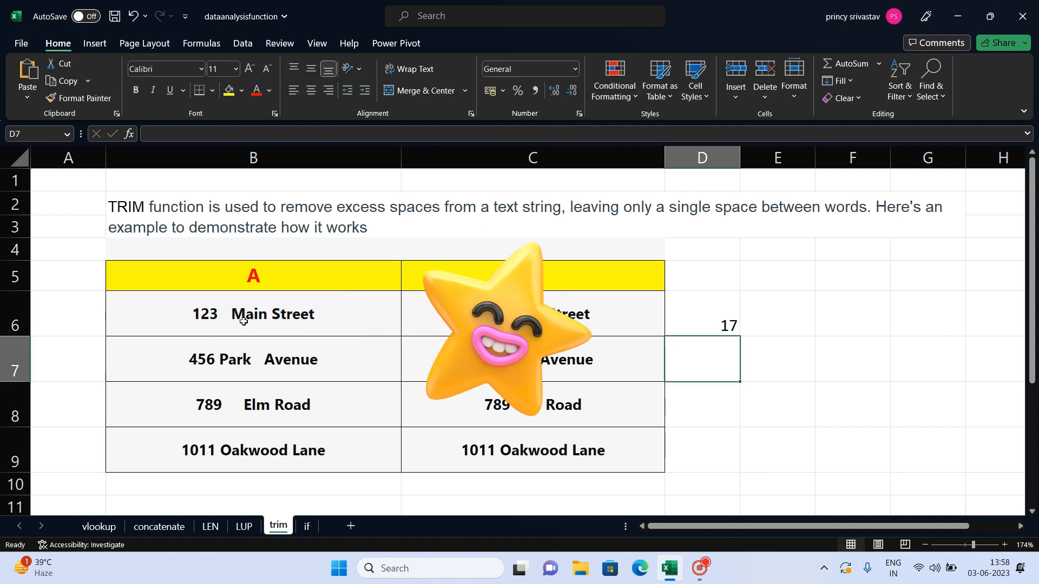
left_click(243, 322)
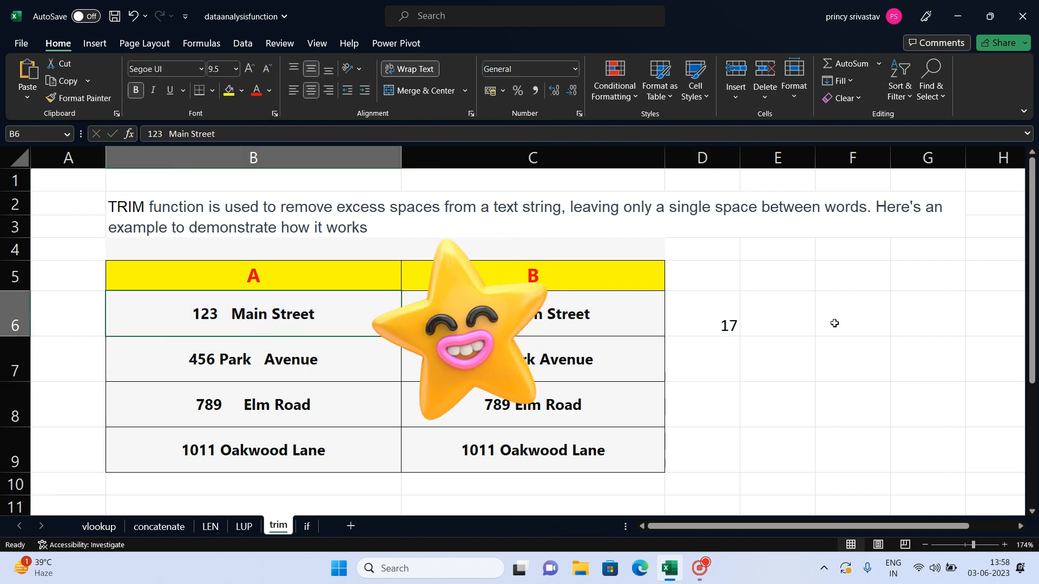
left_click(698, 327)
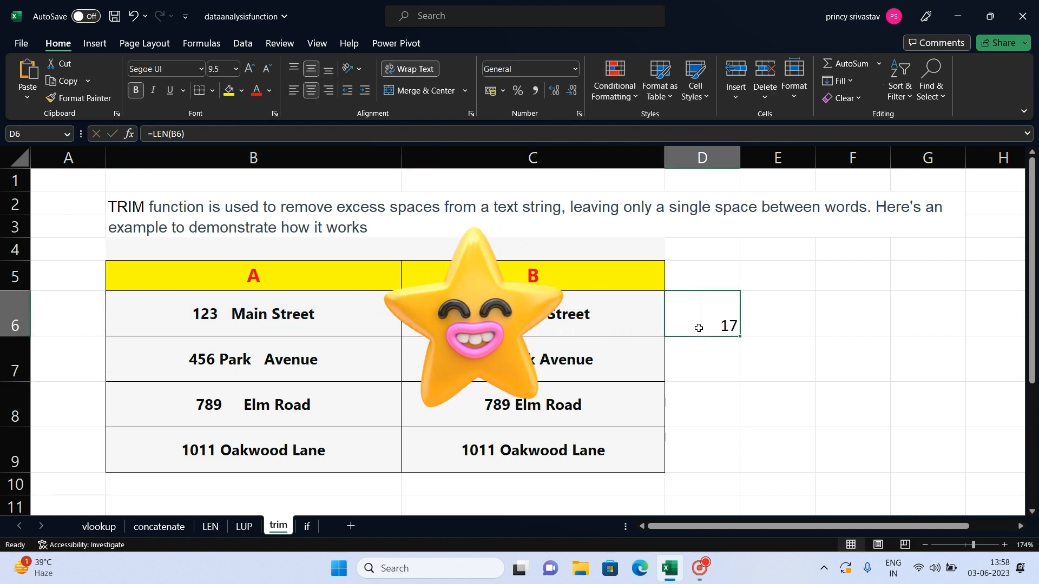
double_click(739, 337)
Enter =LEN(C6) in cell E6 to count the trimmed address's characters and compare the result with D6.
left_click(769, 310)
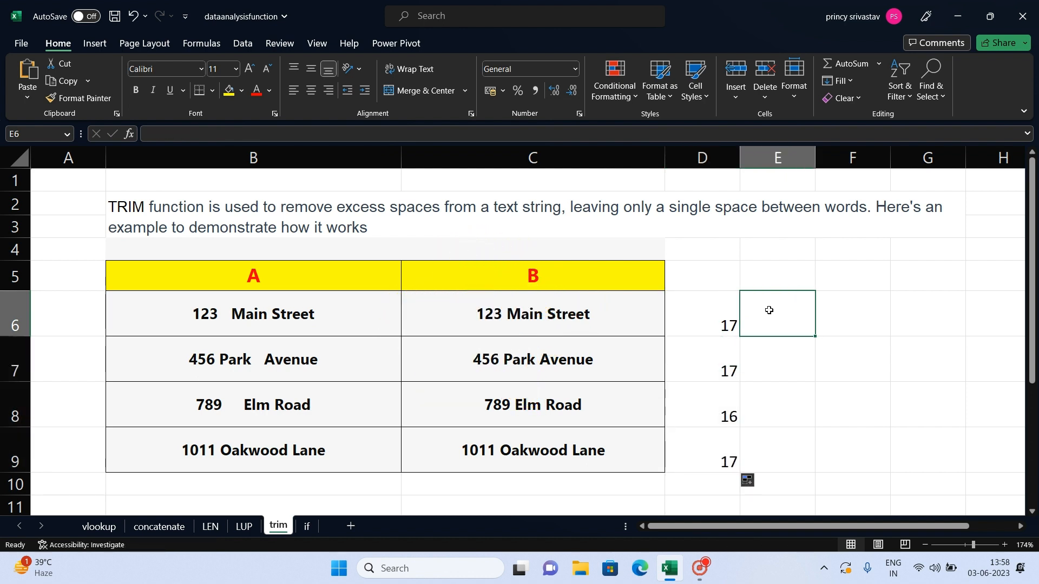
type("=len(")
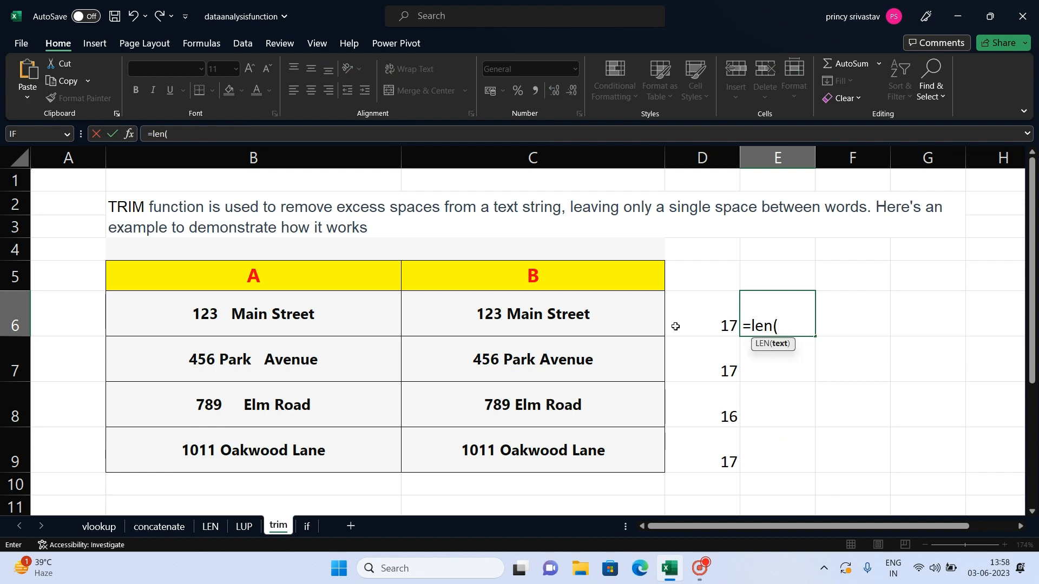
left_click(602, 331)
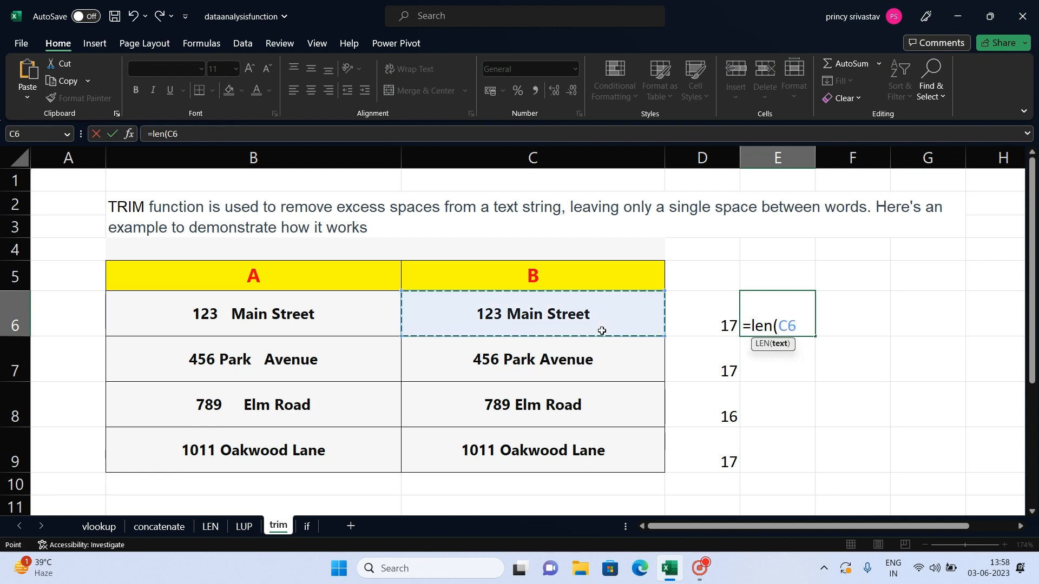
type(")")
key("Return")
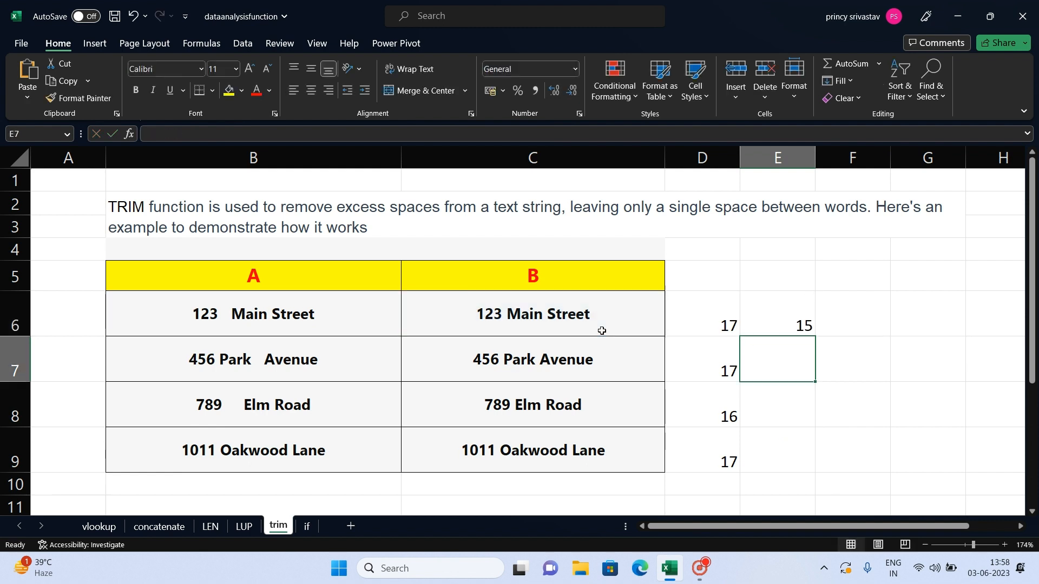
left_click(757, 312)
left_click(722, 332)
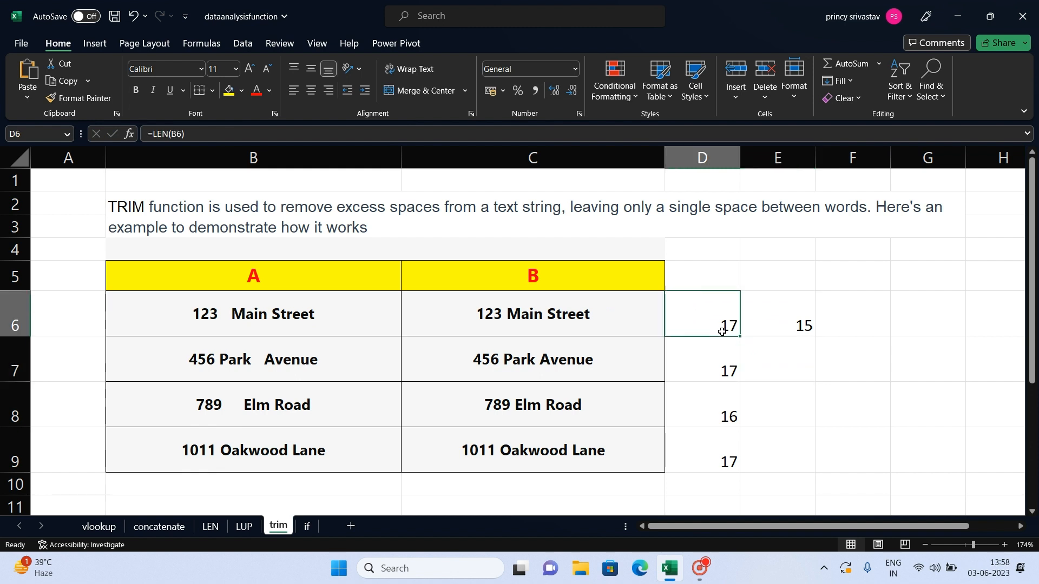
left_click(793, 326)
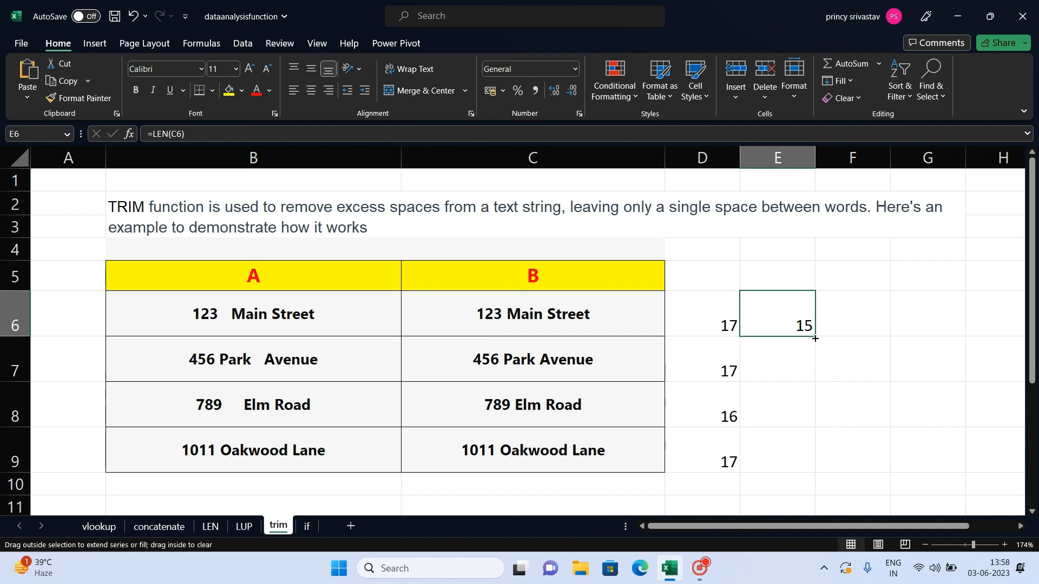
Copy the trimmed-length formula from E6 down to E9.
double_click(816, 339)
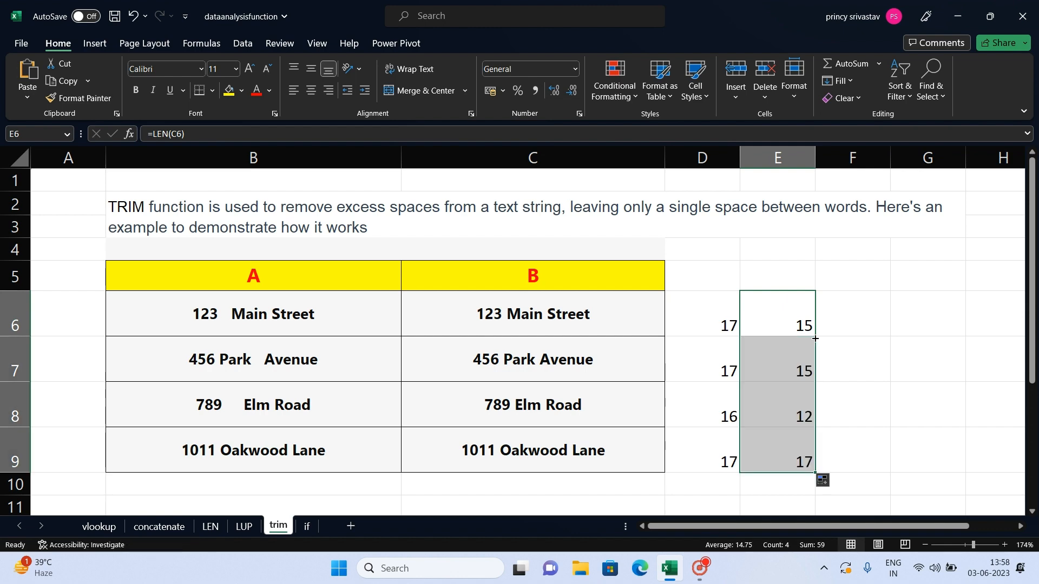
Switch to the if sheet and examine the product sales table and the incentive condition in E4.
left_click(308, 526)
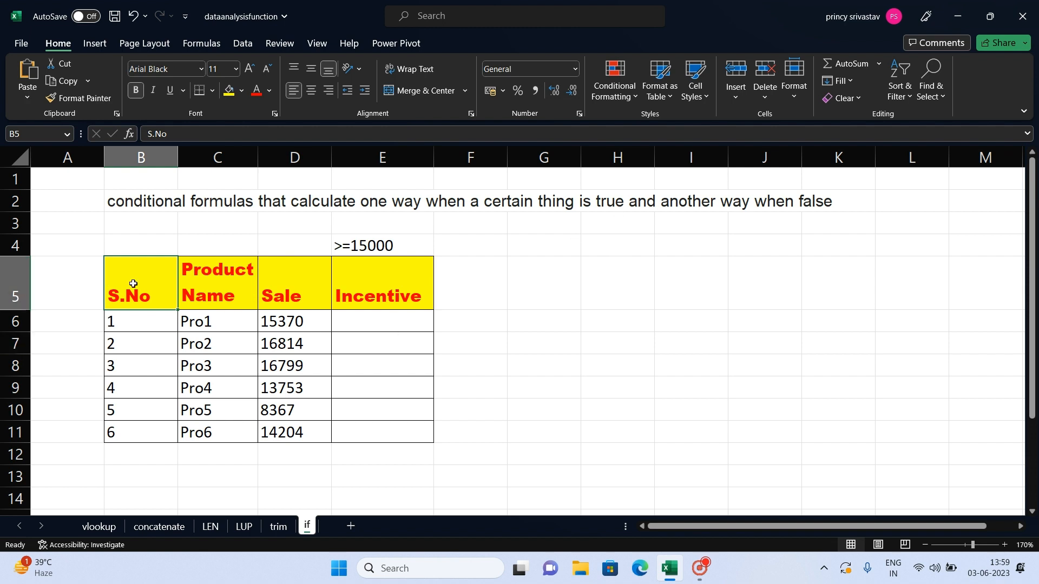
left_click_drag(157, 298, 338, 432)
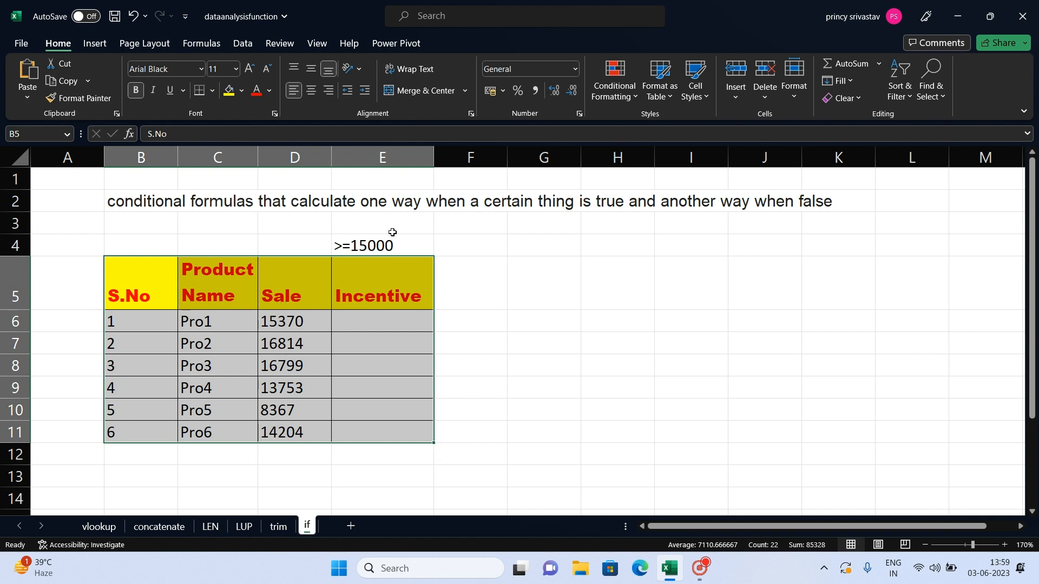
left_click(404, 249)
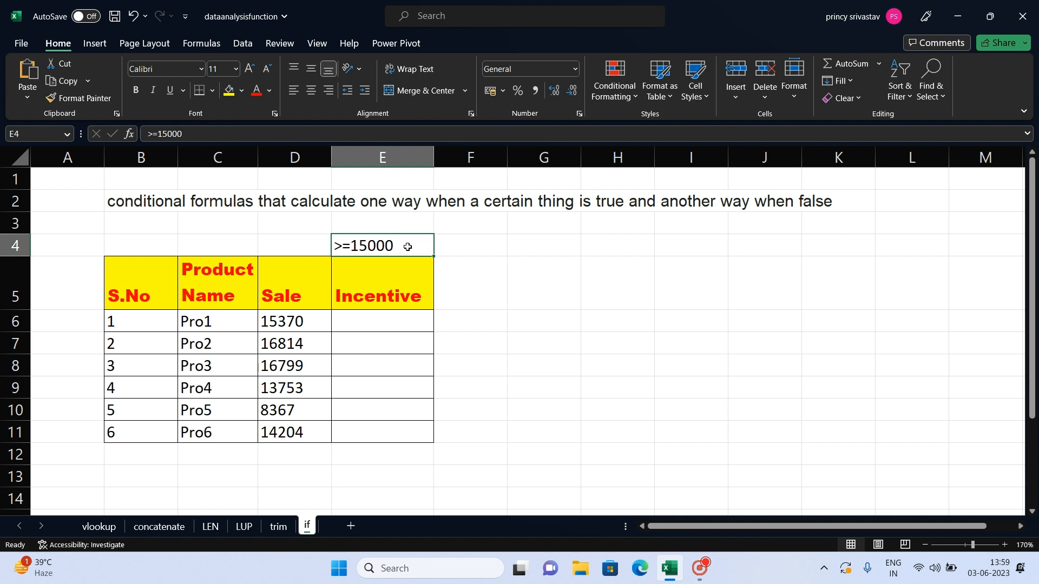
Enter =IF(D6>=15000,"got it","not got it") in cell E6 to determine the incentive for Pro1.
left_click(392, 323)
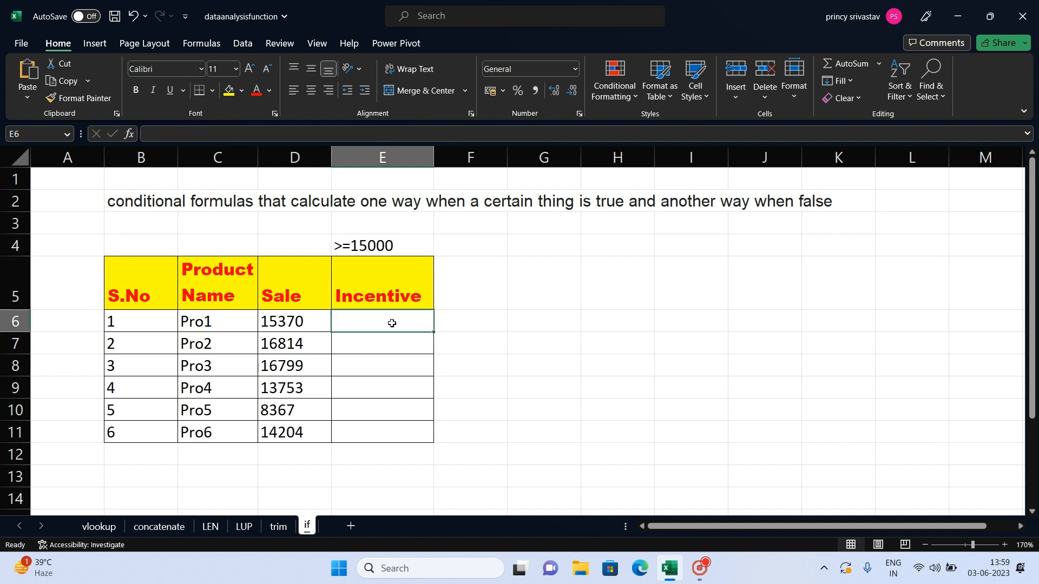
type("=")
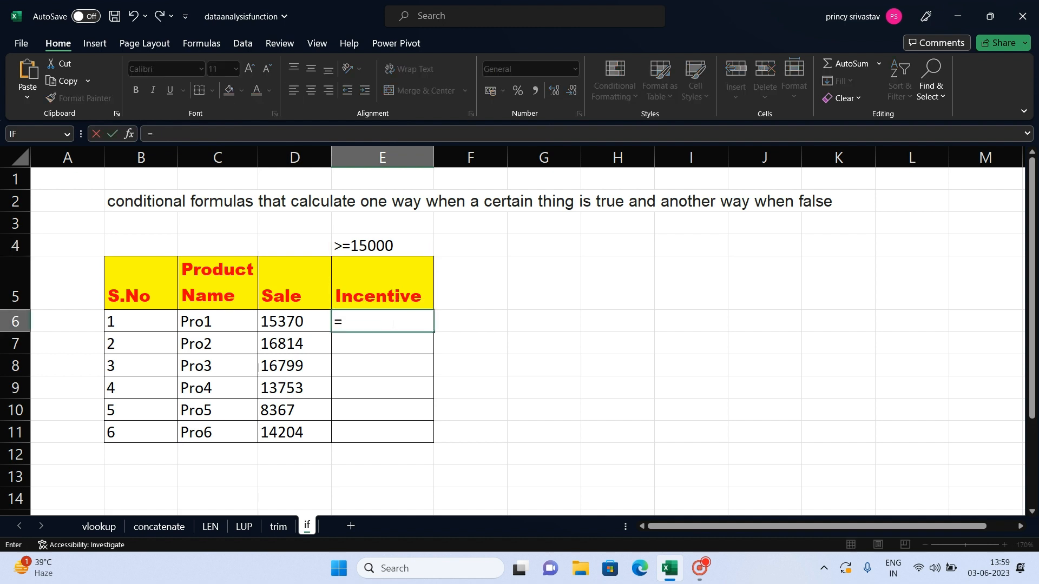
type("if(")
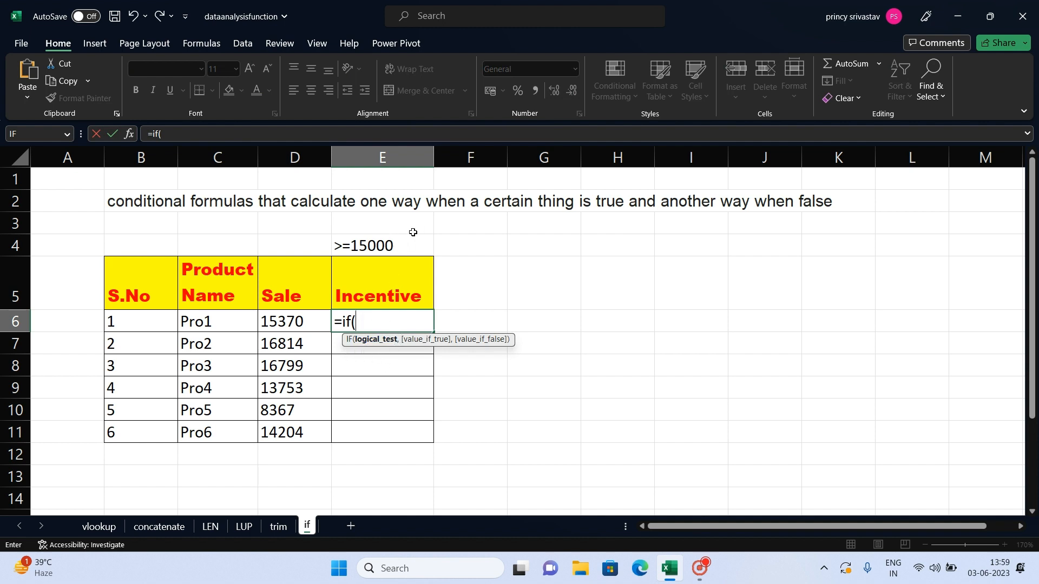
left_click(281, 320)
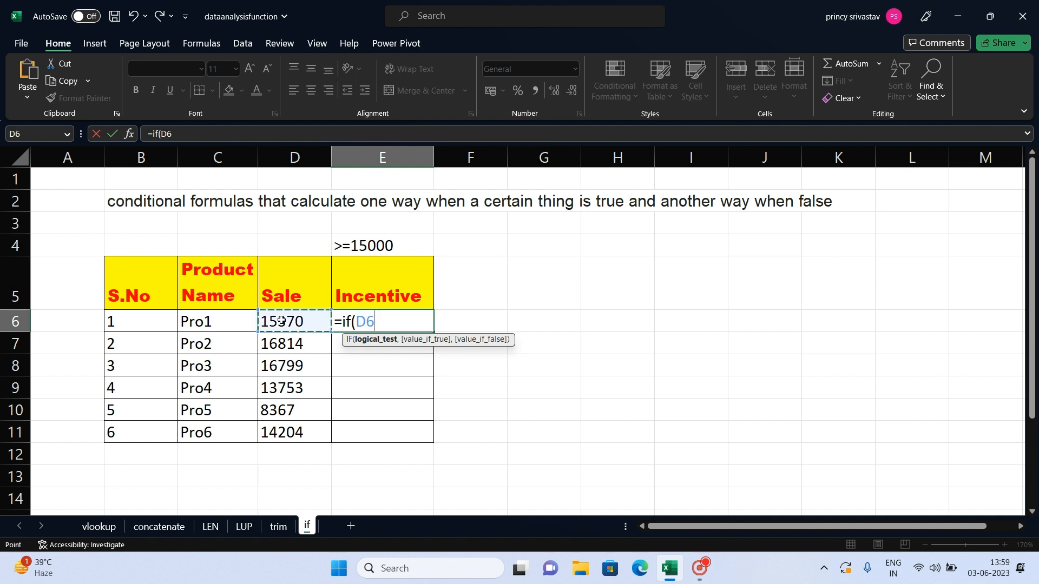
type(">=15000")
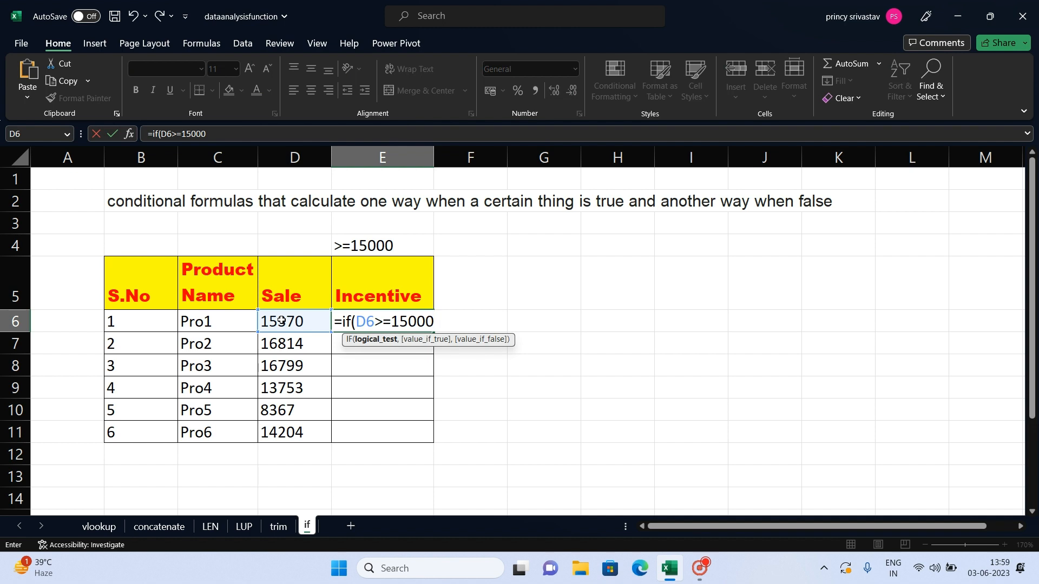
type(",")
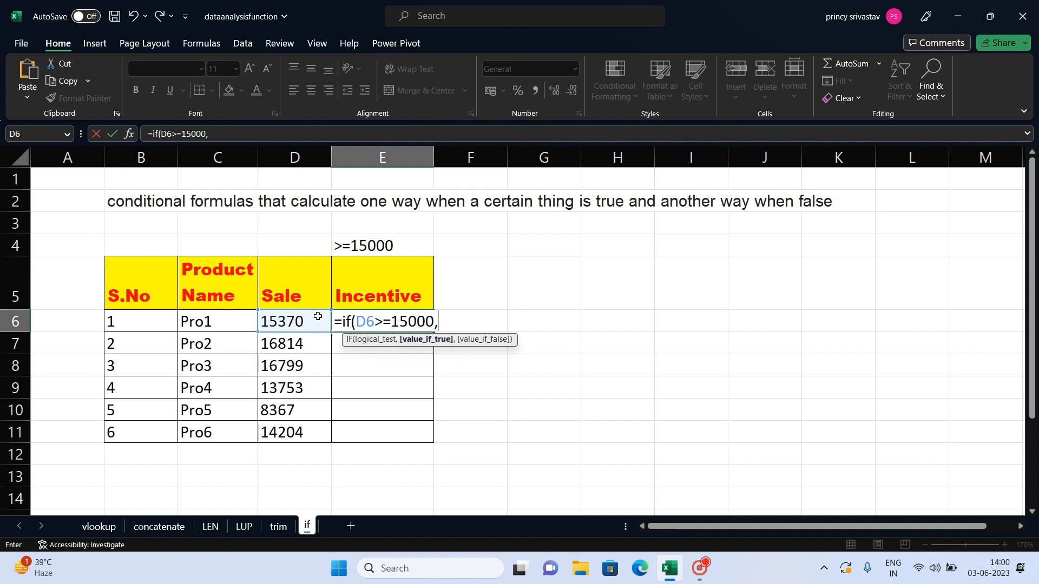
type("\"f")
key("BackSpace")
type("got it\"")
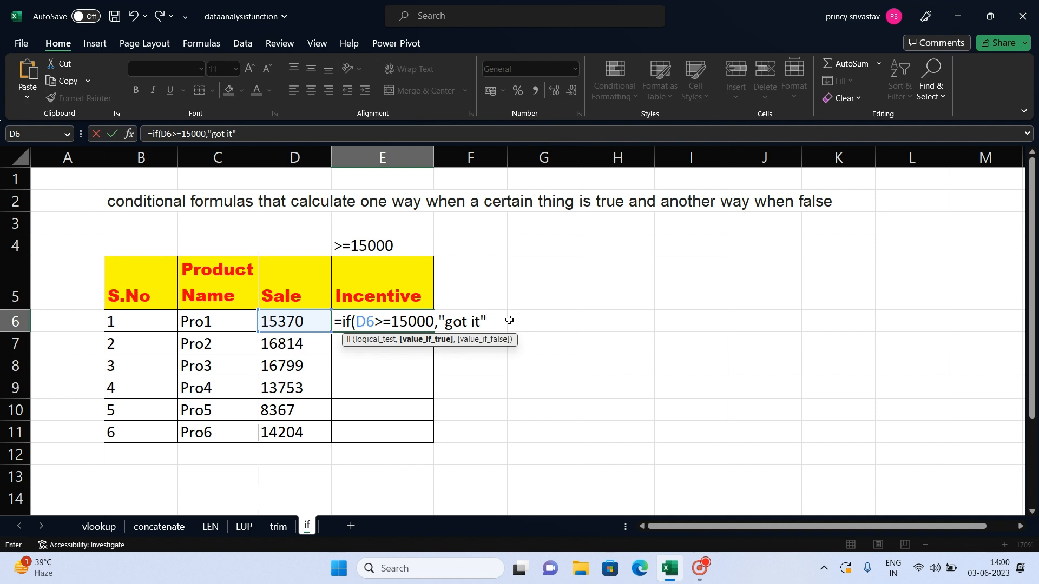
type(",")
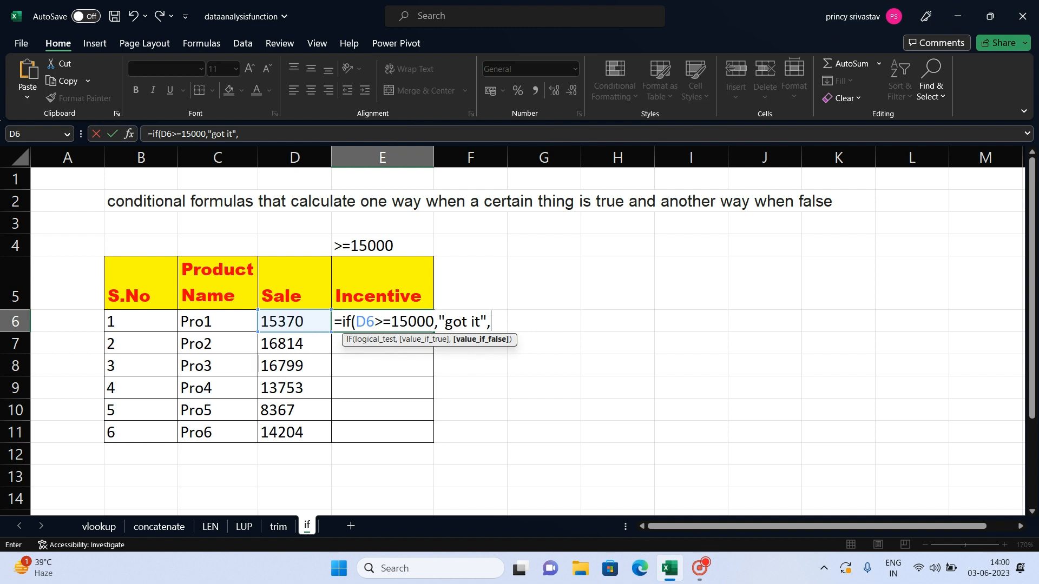
type("\"not got it")
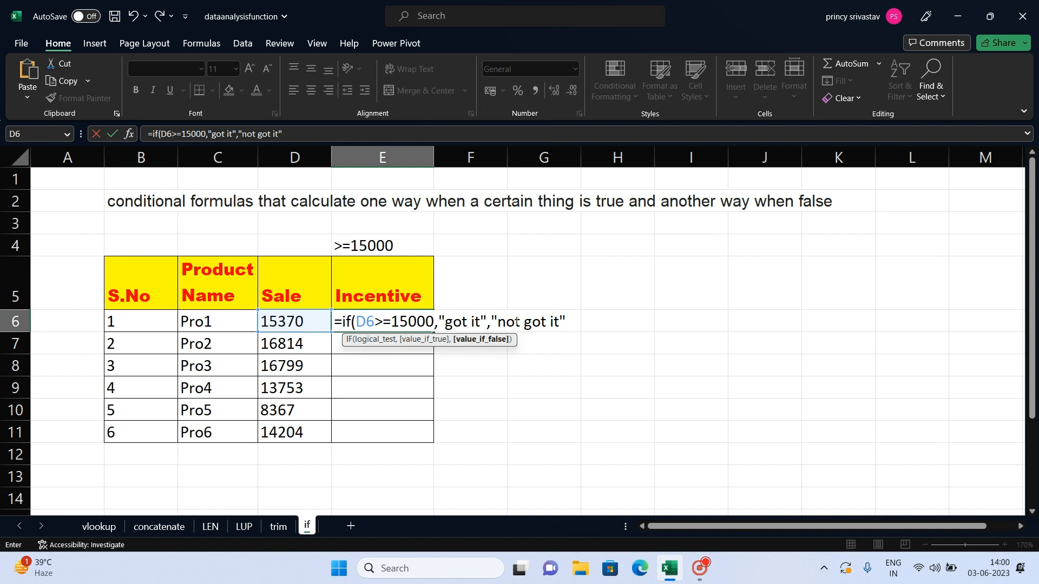
type("\")")
key("Return")
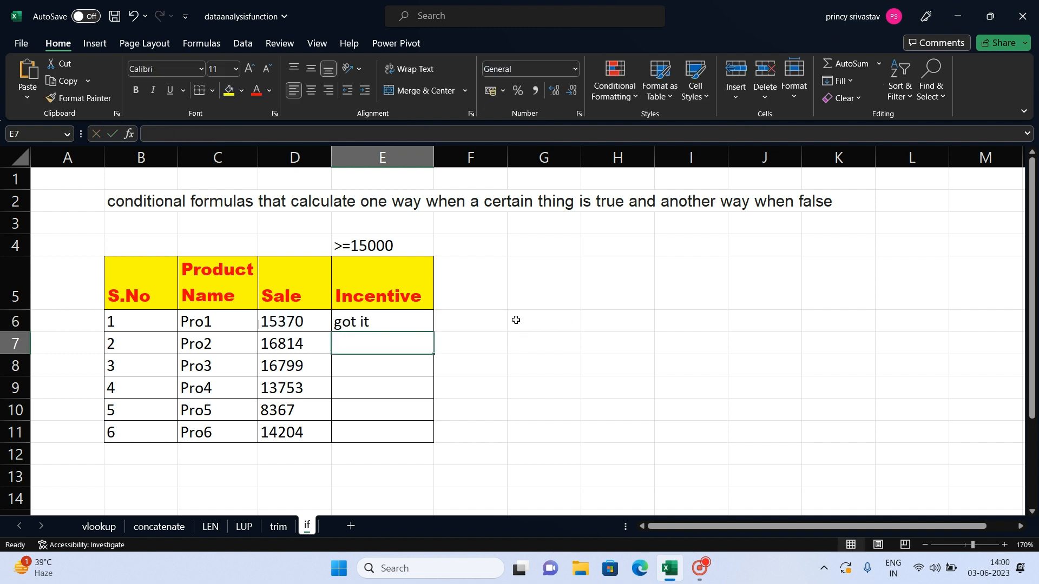
Copy the IF formula from E6 down to E11 and check the incentive results for Pro4 and Pro5.
left_click(414, 317)
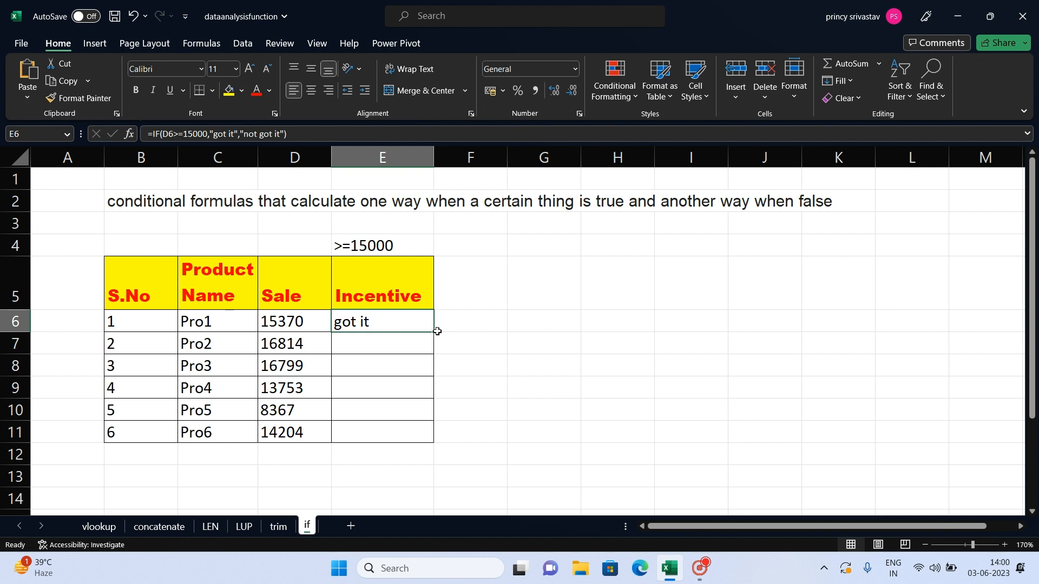
double_click(432, 333)
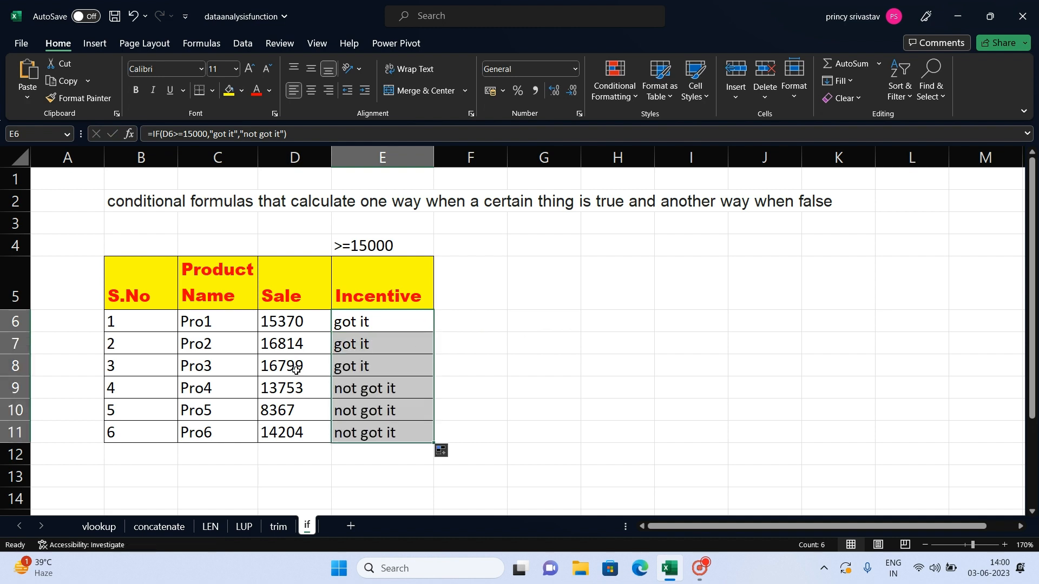
left_click(306, 389)
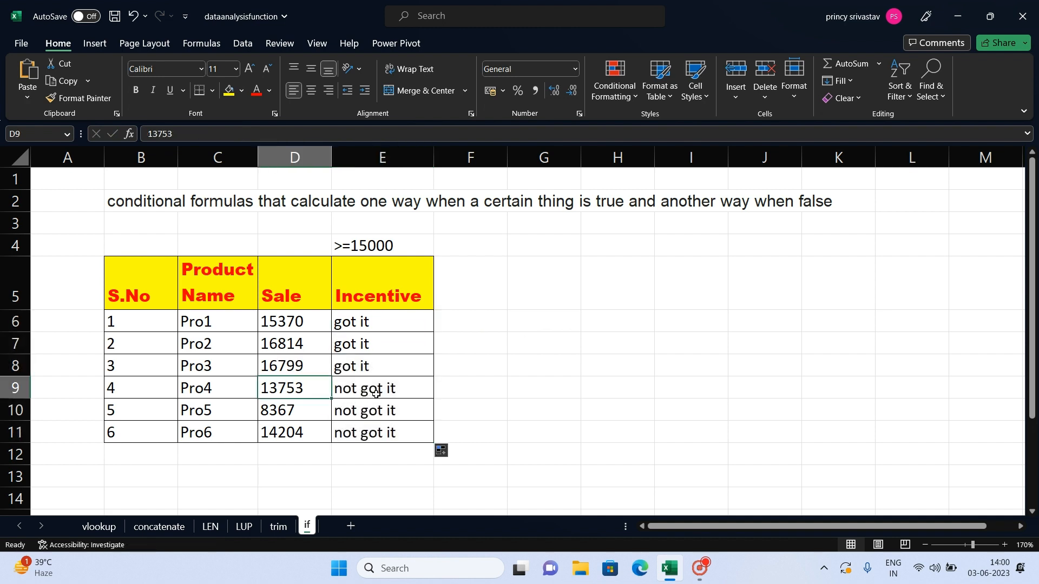
left_click(395, 391)
left_click(389, 411)
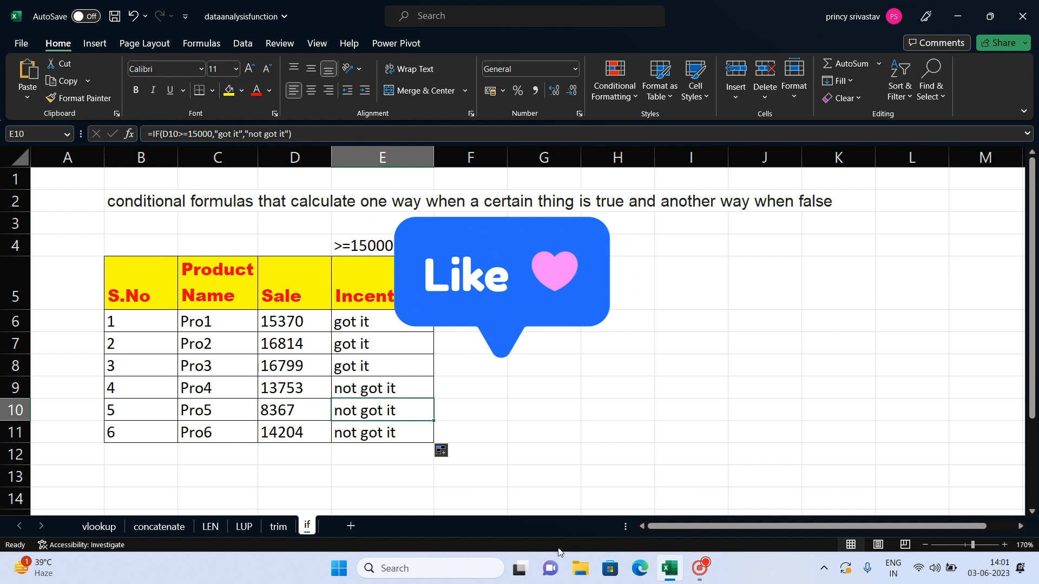
left_click(699, 572)
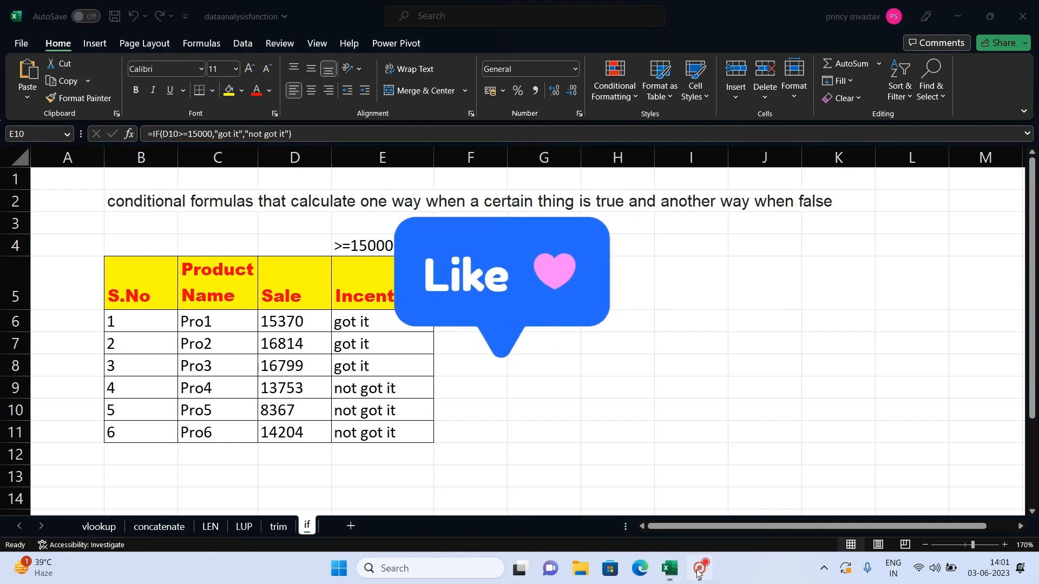